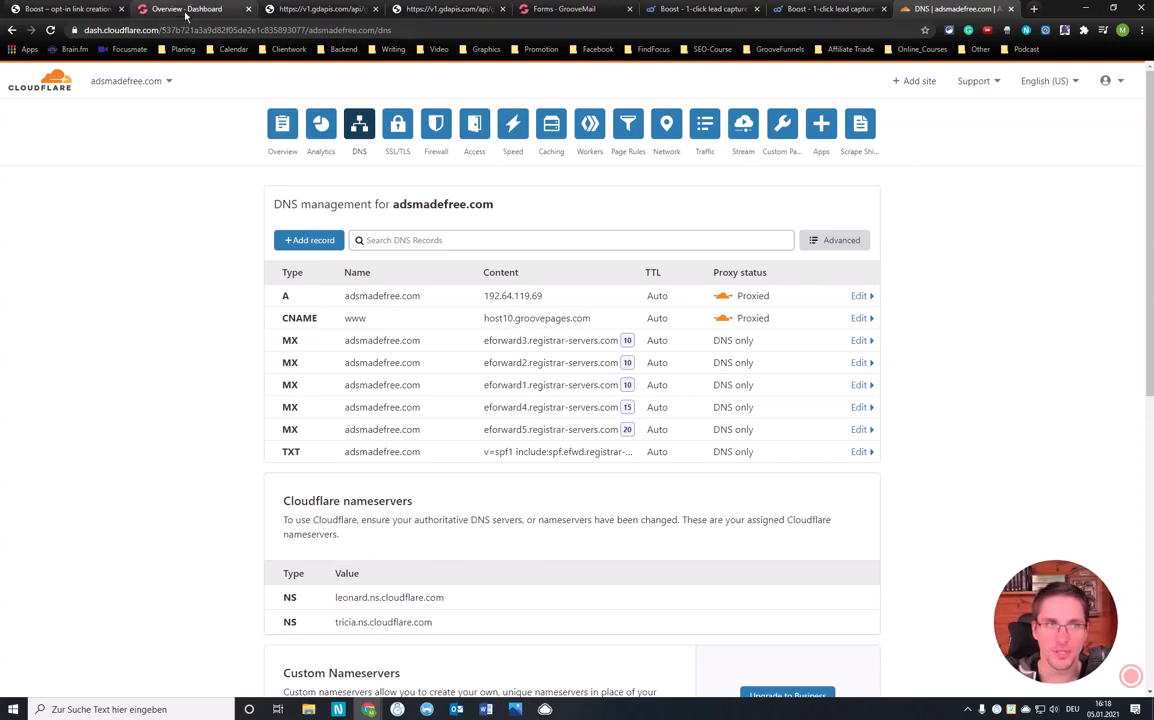
Switch to GrooveFunnels and open the Branding.app Website Template site in the GroovePages builder
left_click(185, 11)
left_click(16, 148)
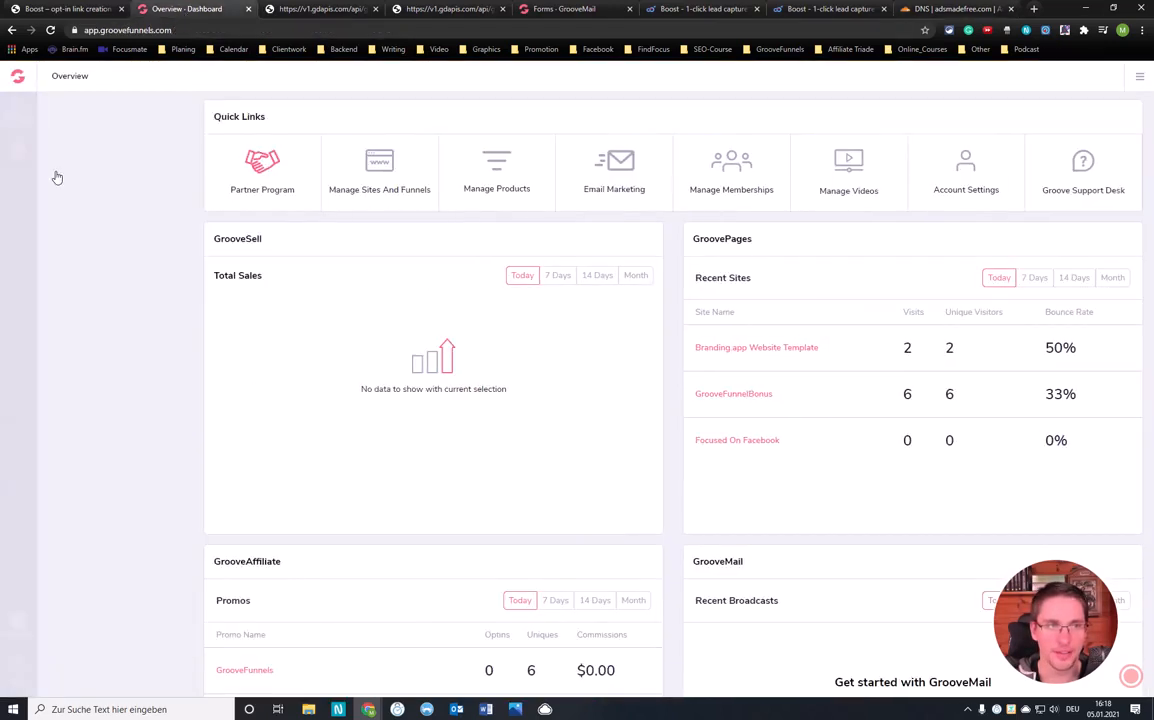
left_click(60, 202)
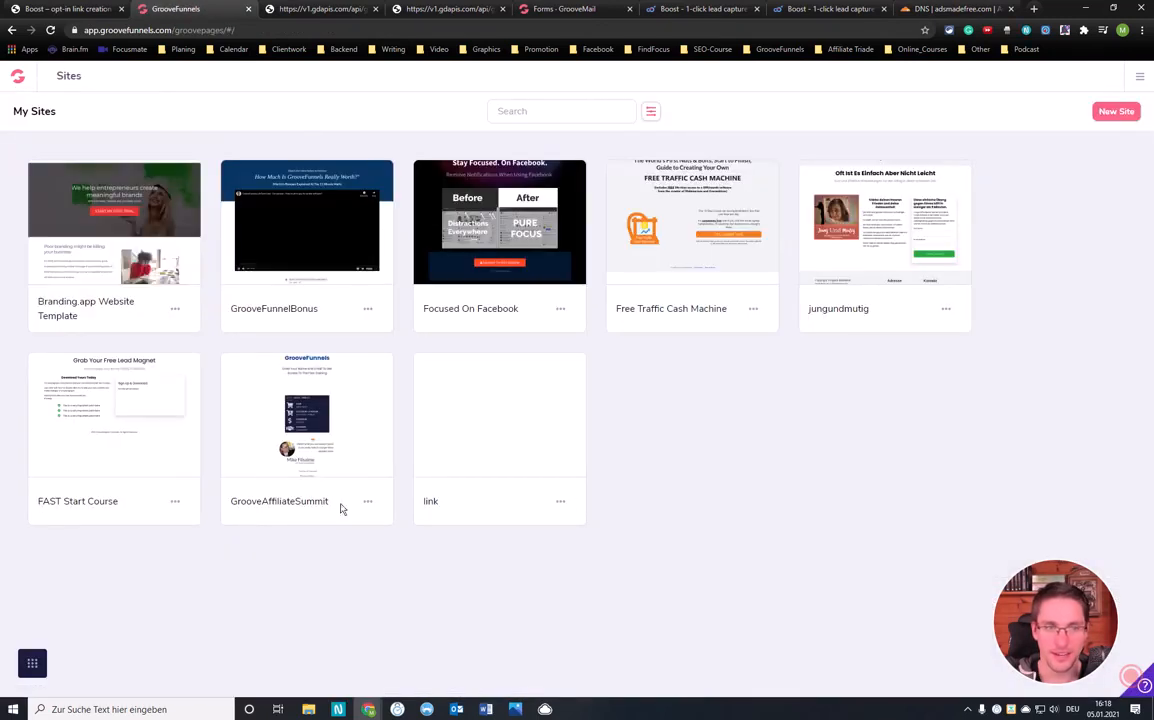
left_click(118, 224)
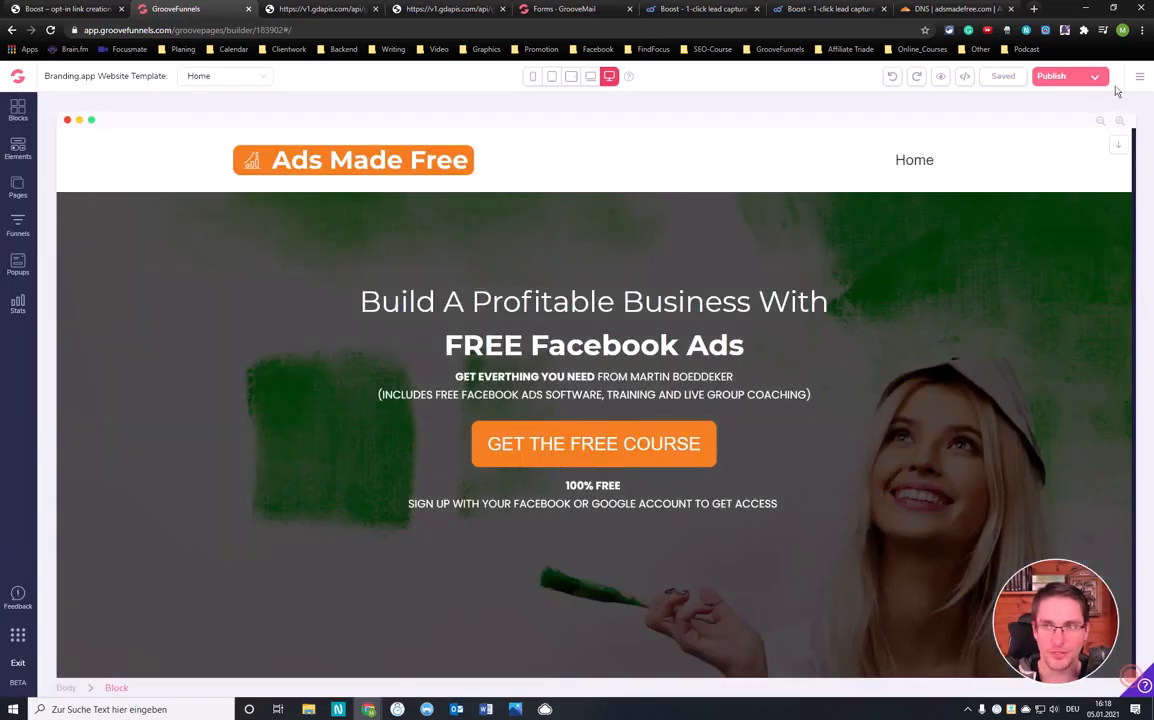
Publish the site on the custom domain adsmadefree.com with "Host your site with us" turned off
left_click(1060, 83)
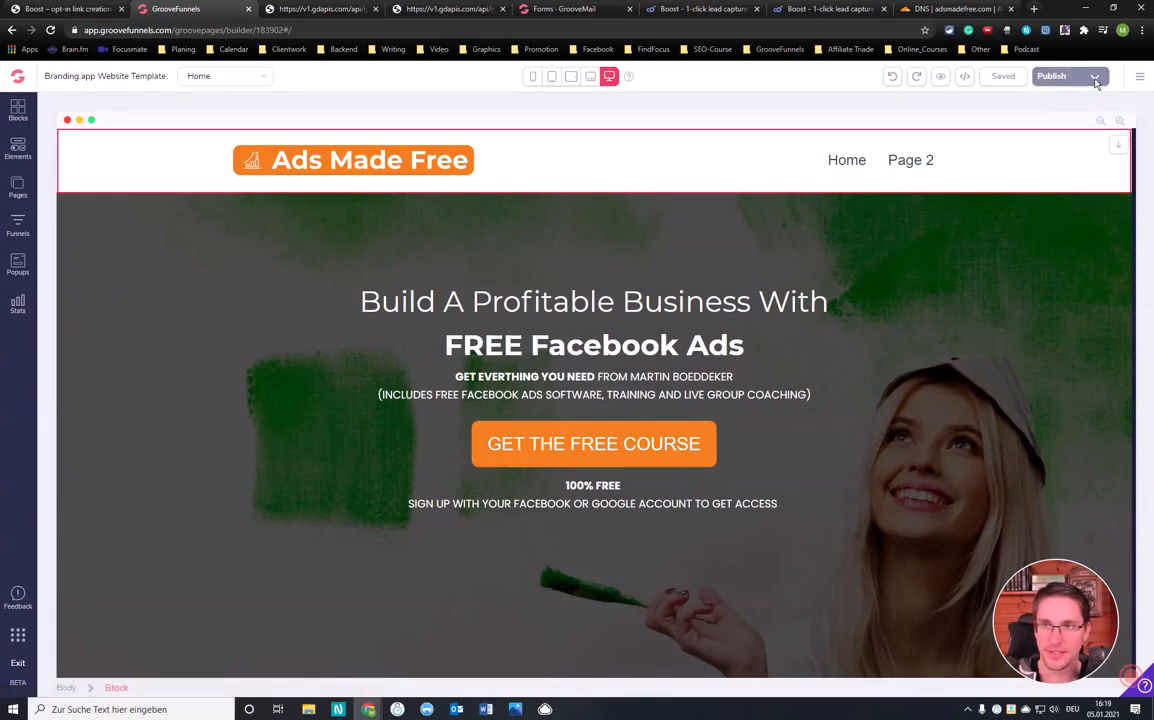
left_click(1093, 80)
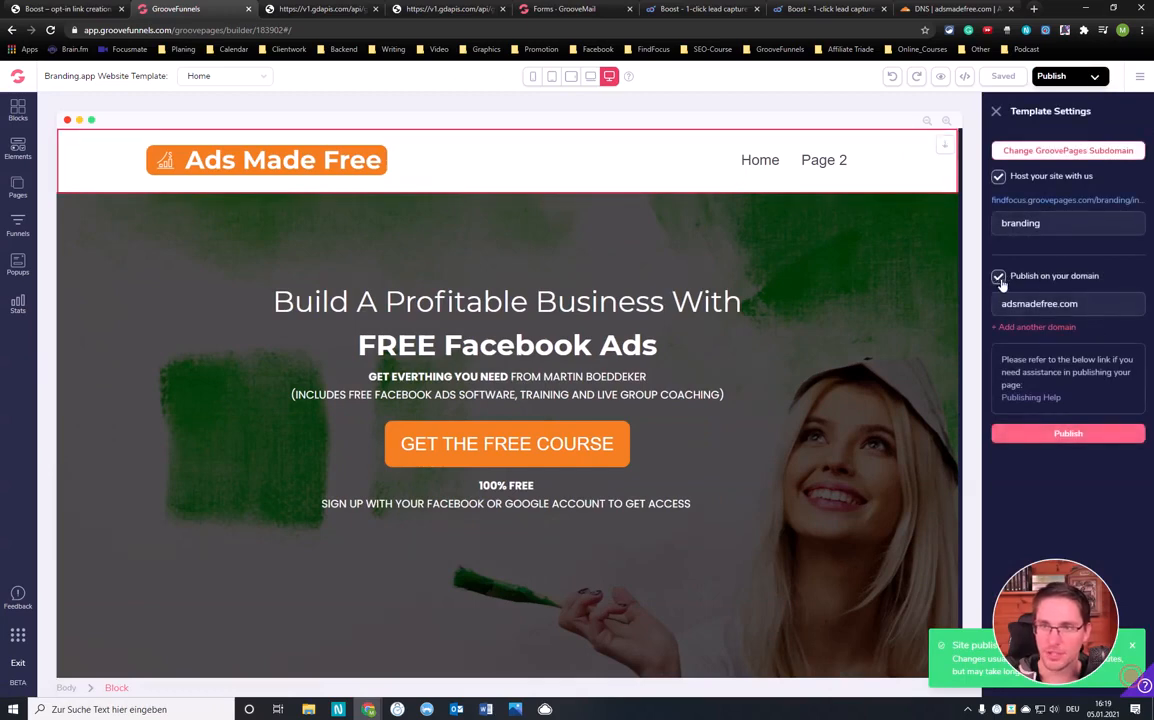
left_click(999, 179)
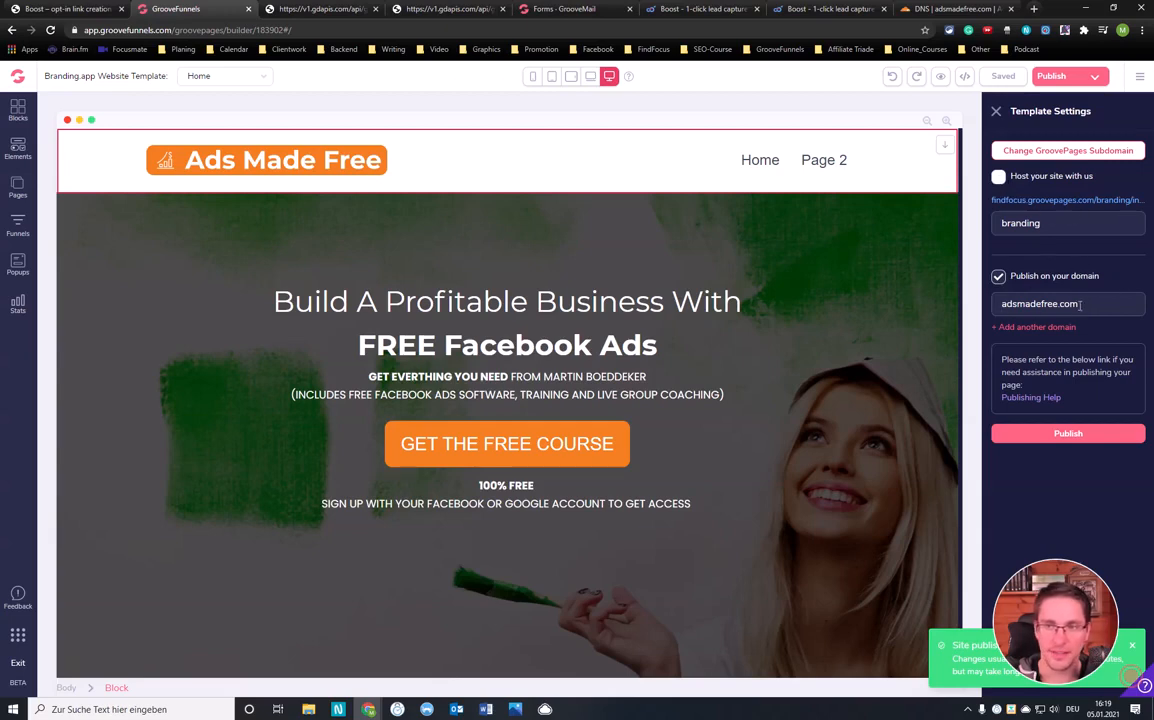
left_click(1064, 436)
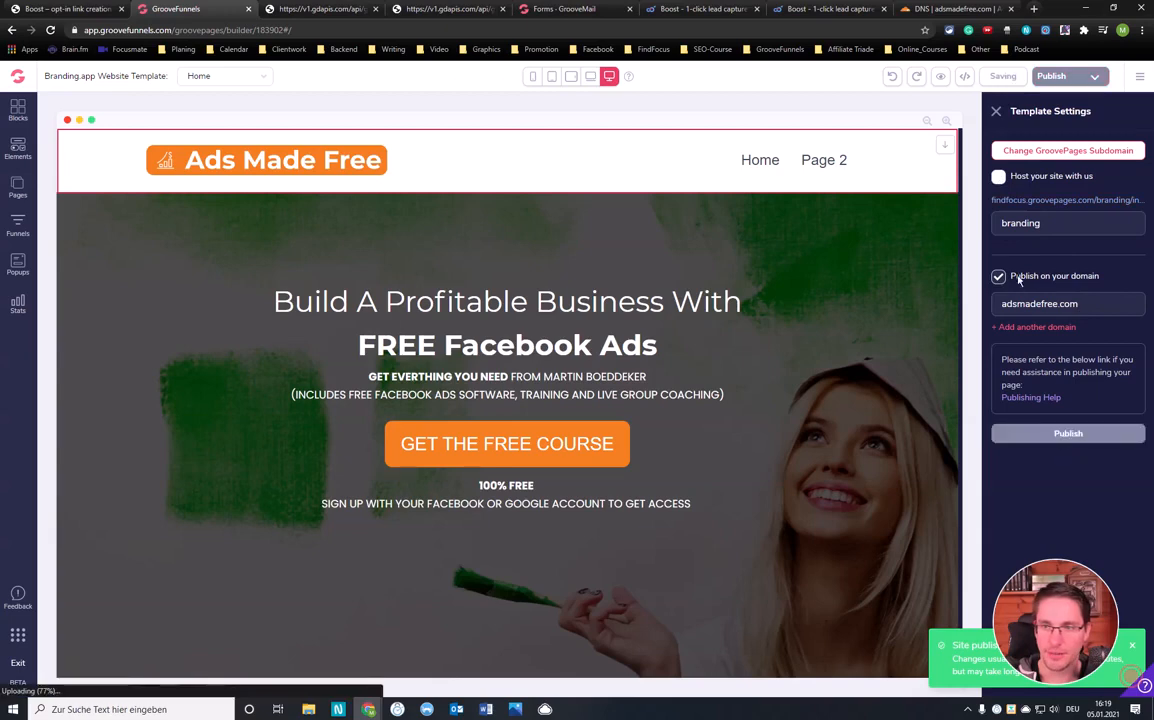
Check the published site at adsmadefree.com in a new incognito window, and close that window
left_click(1140, 29)
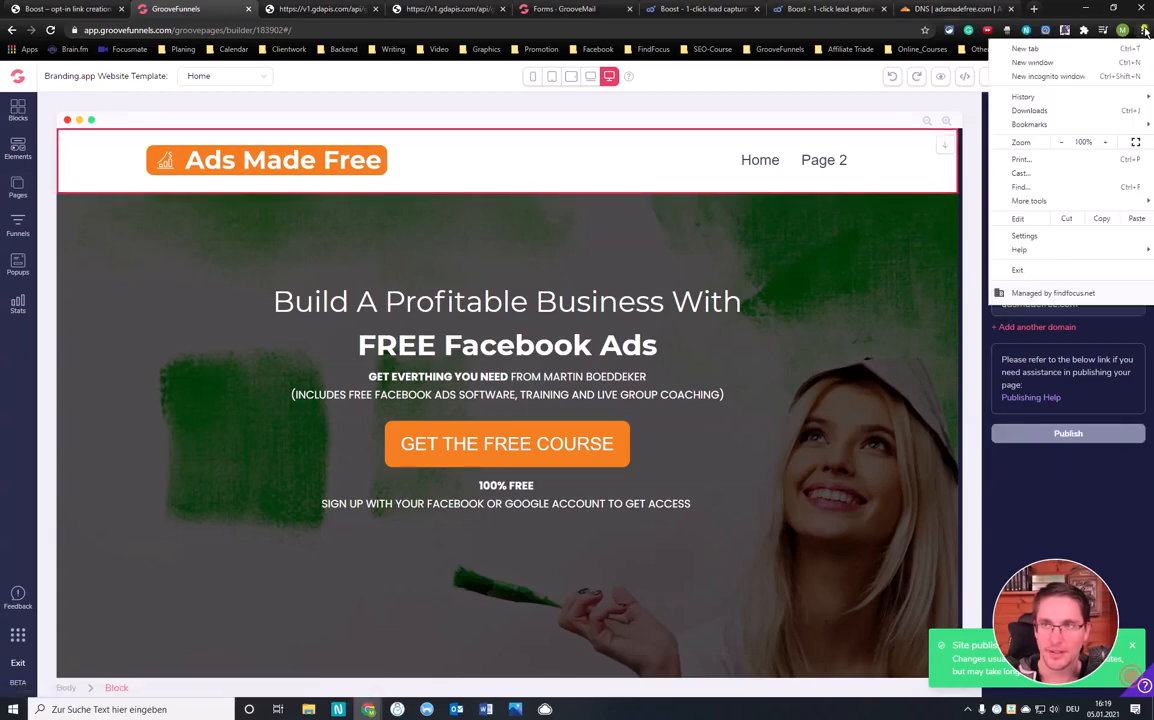
left_click(1062, 80)
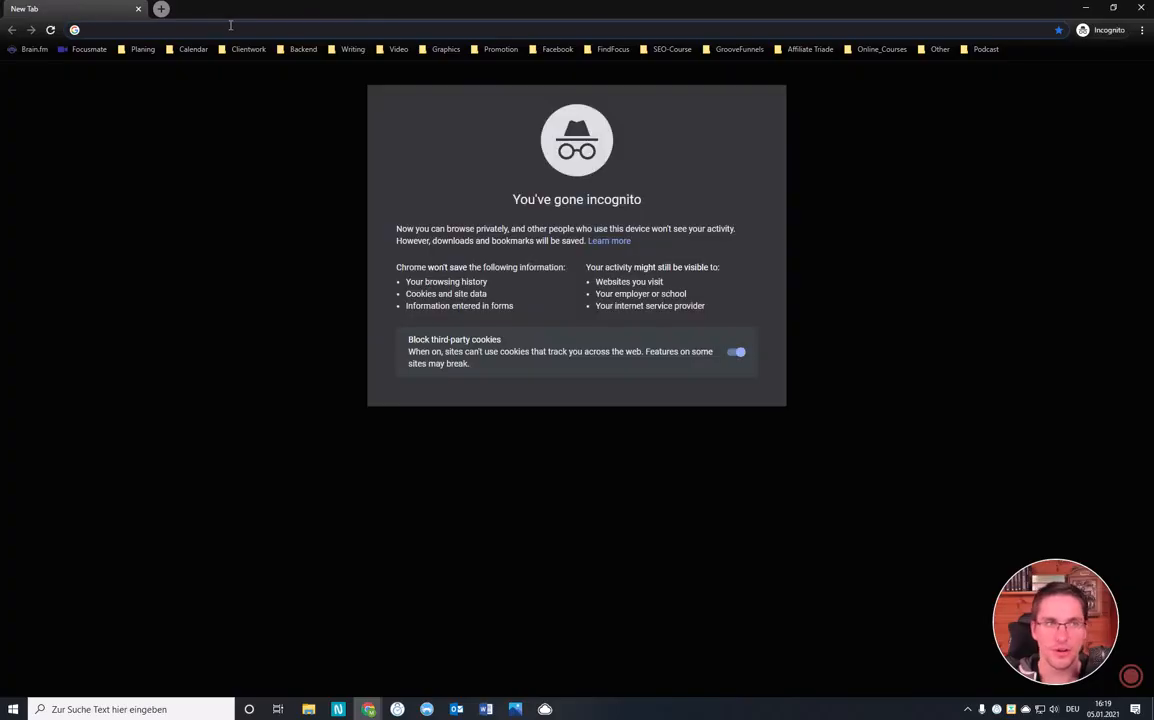
type("ad")
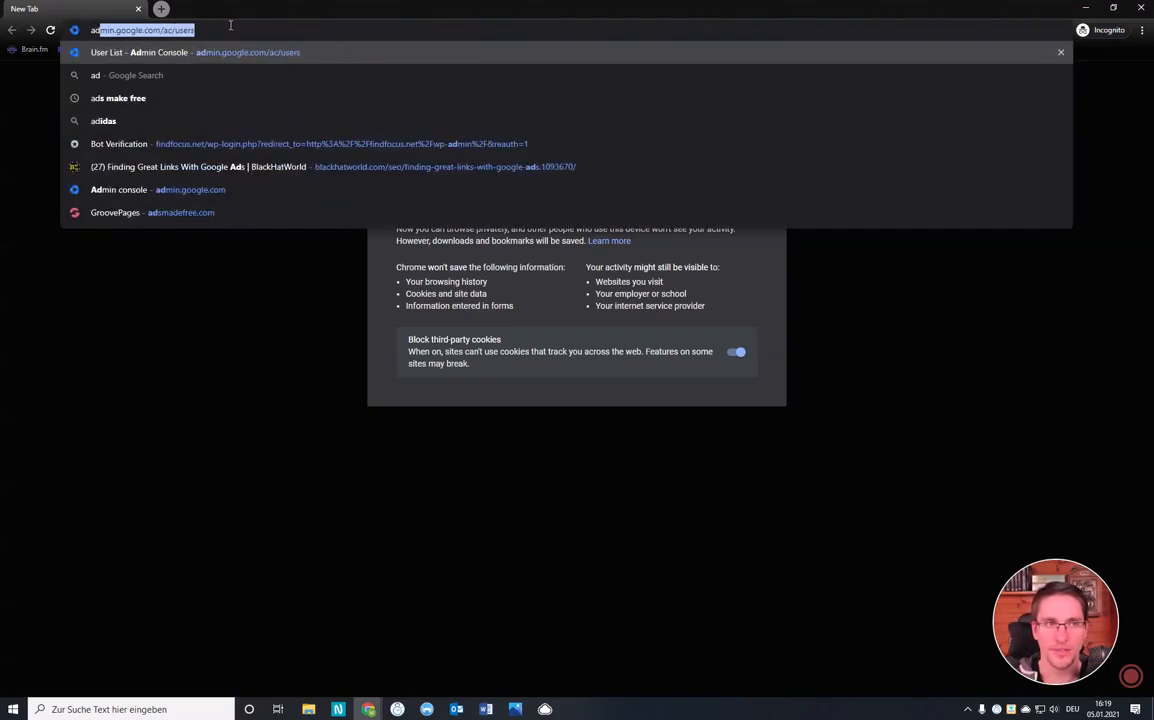
type("sfree")
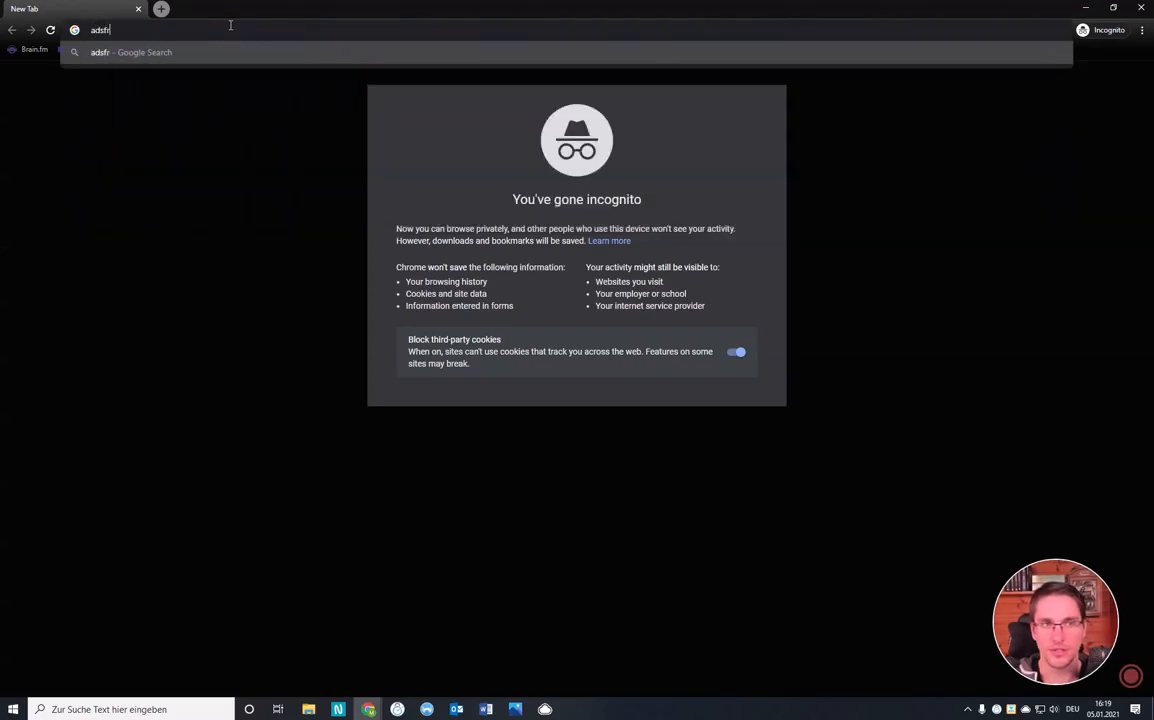
key("BackSpace")
key("BackSpace")
key("BackSpace")
key("BackSpace")
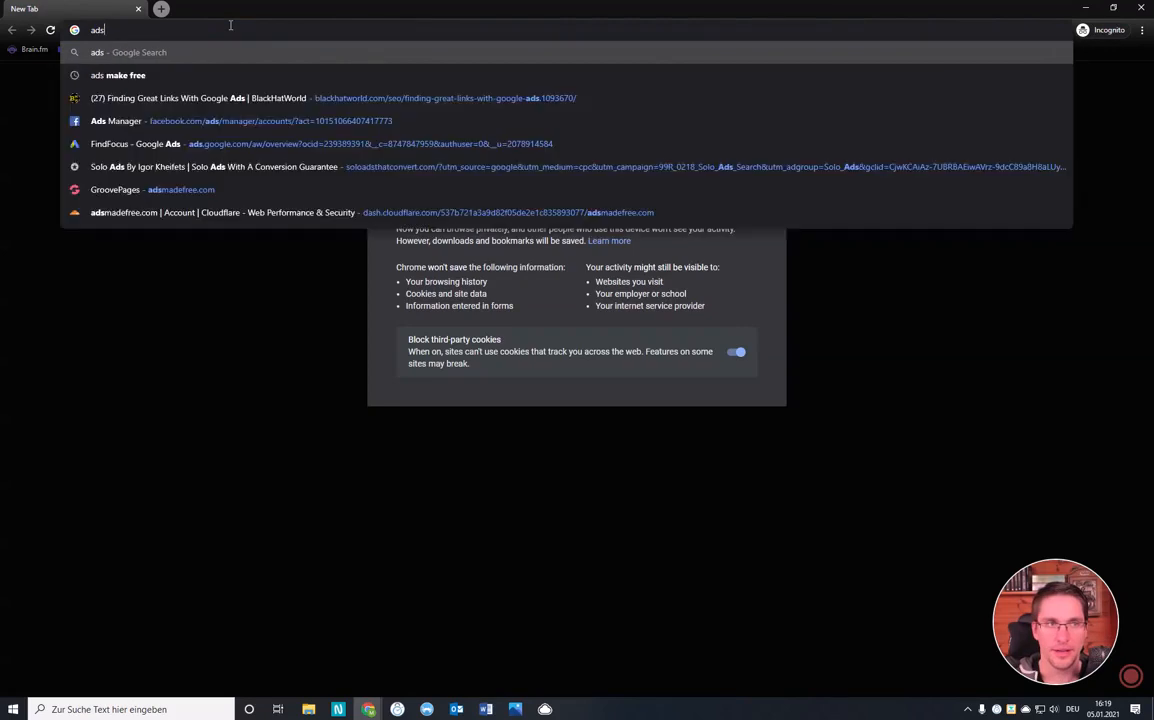
type("madefree.com")
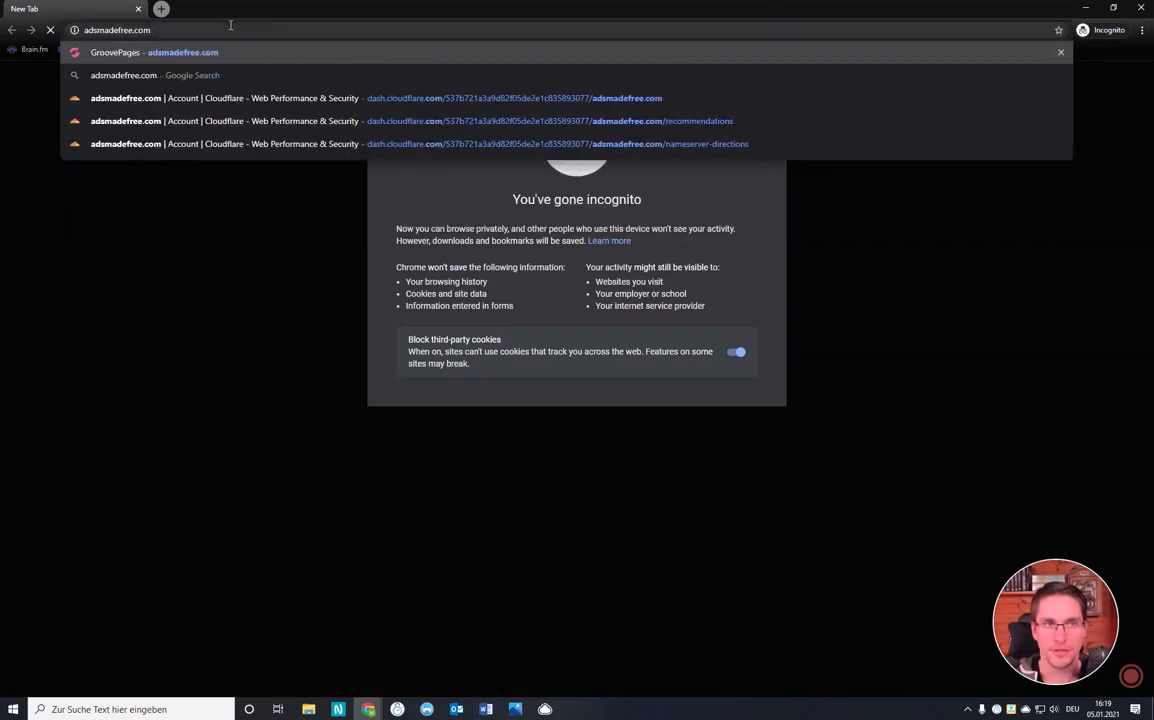
key("Return")
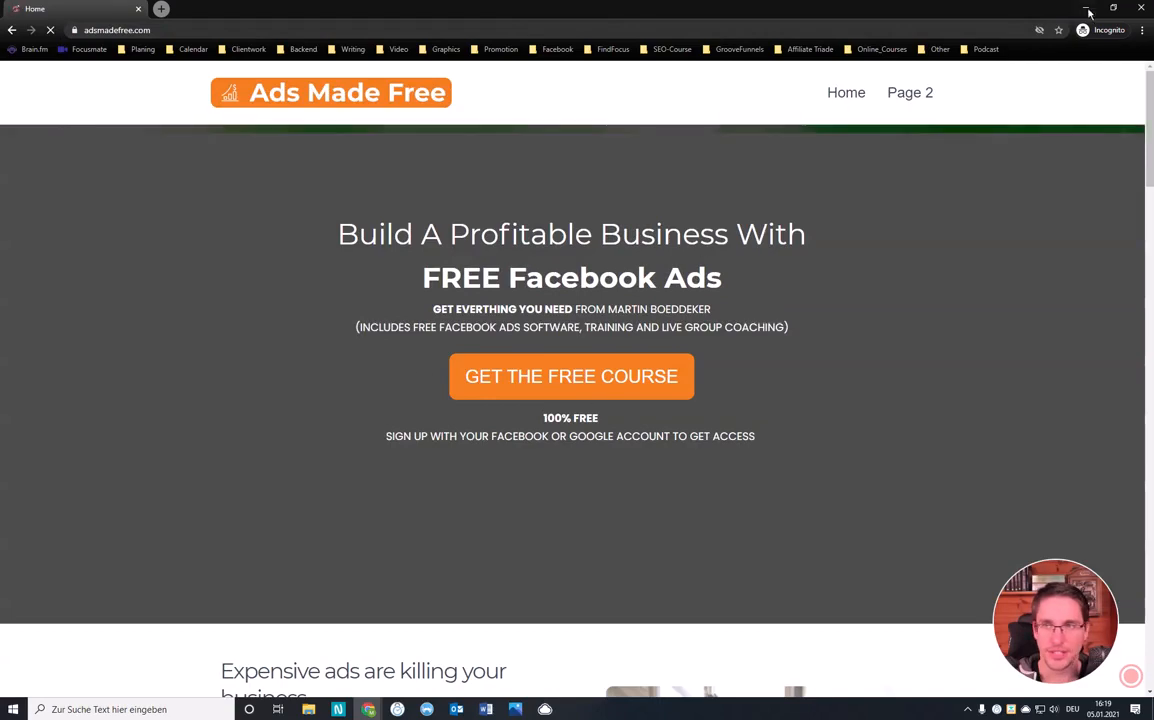
left_click(1137, 8)
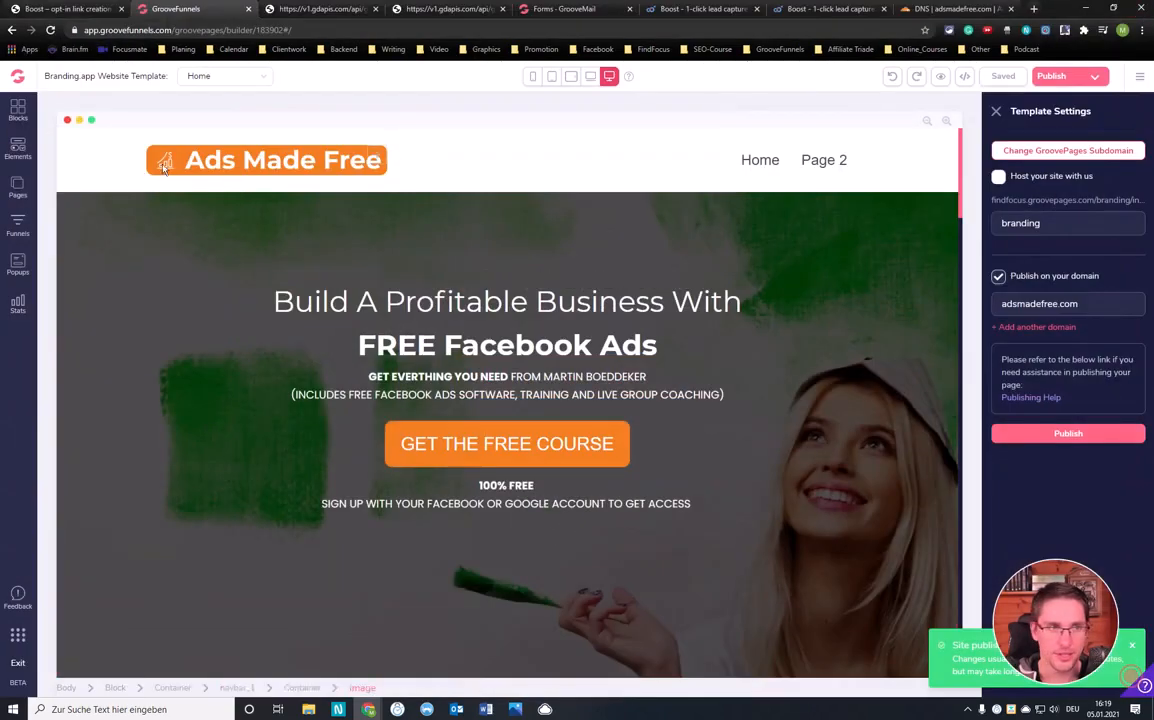
Add a page to the site from the "High-Converting Lead Magnet Thank You Page" template, filtering templates by the Thank You Page tag
left_click(224, 76)
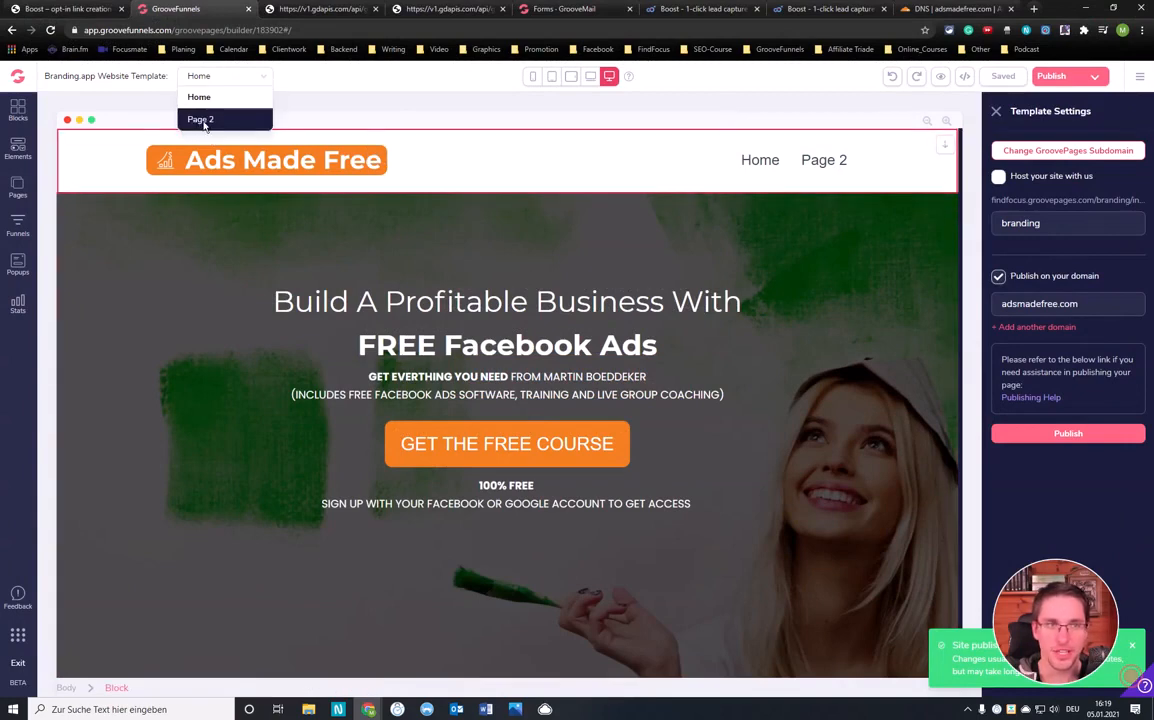
left_click(325, 93)
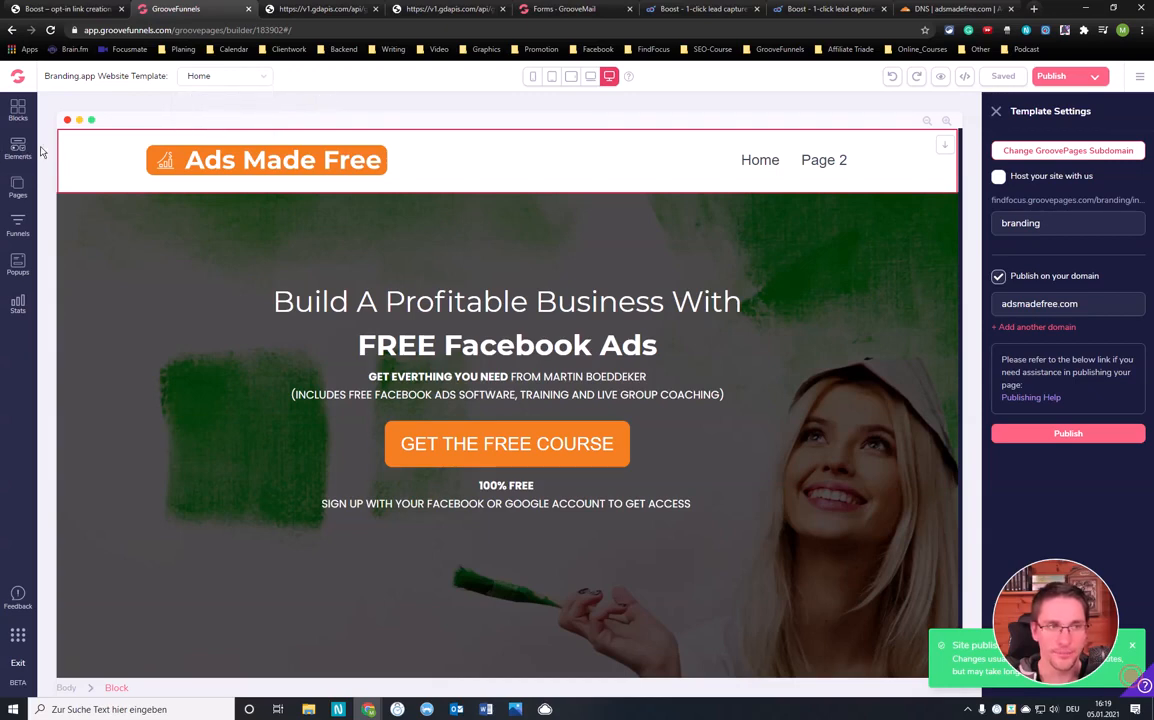
left_click(17, 185)
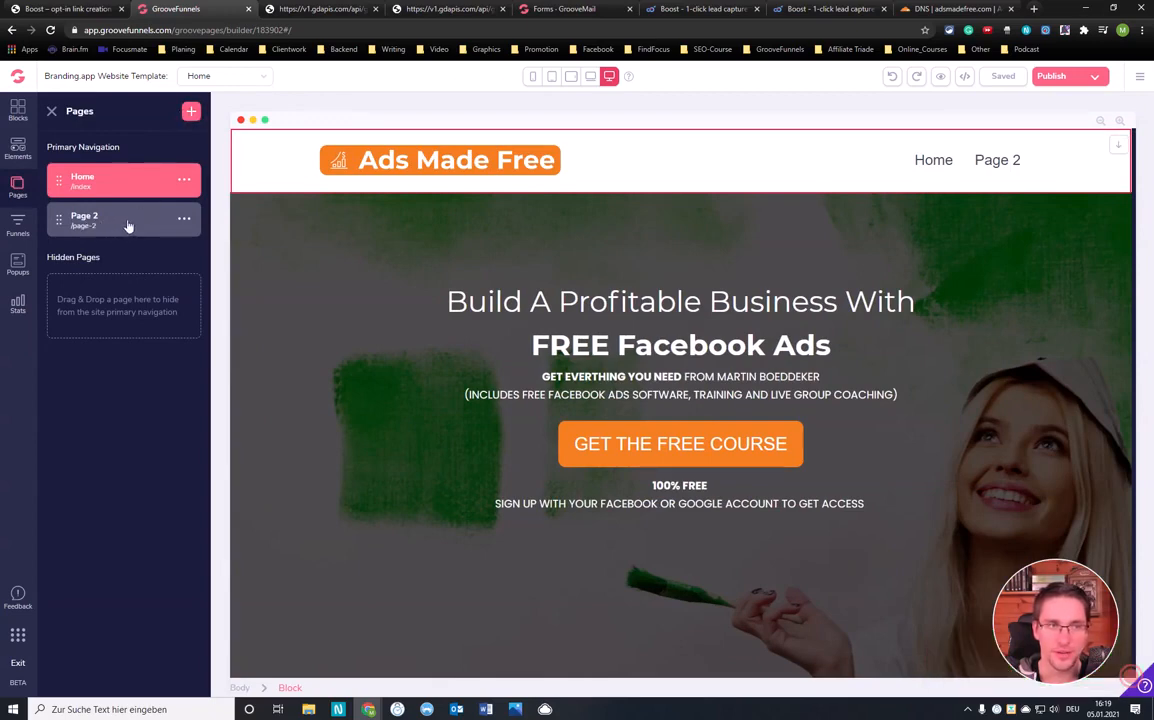
left_click(191, 112)
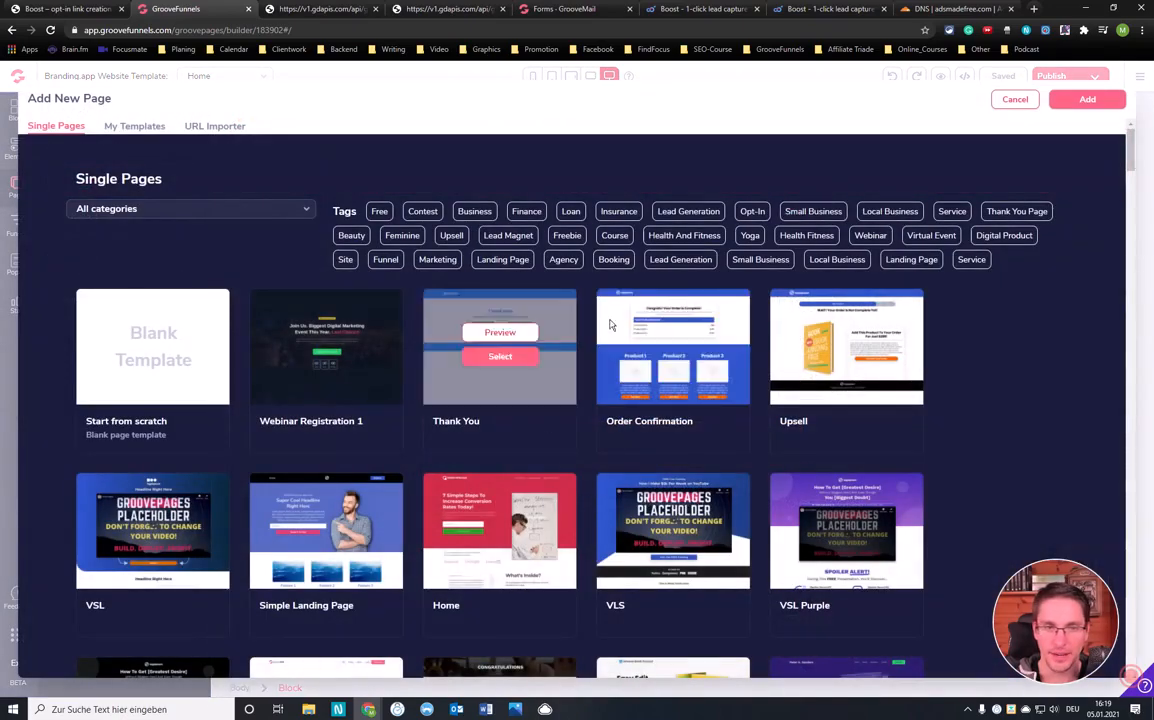
scroll(546, 434, "down", 3)
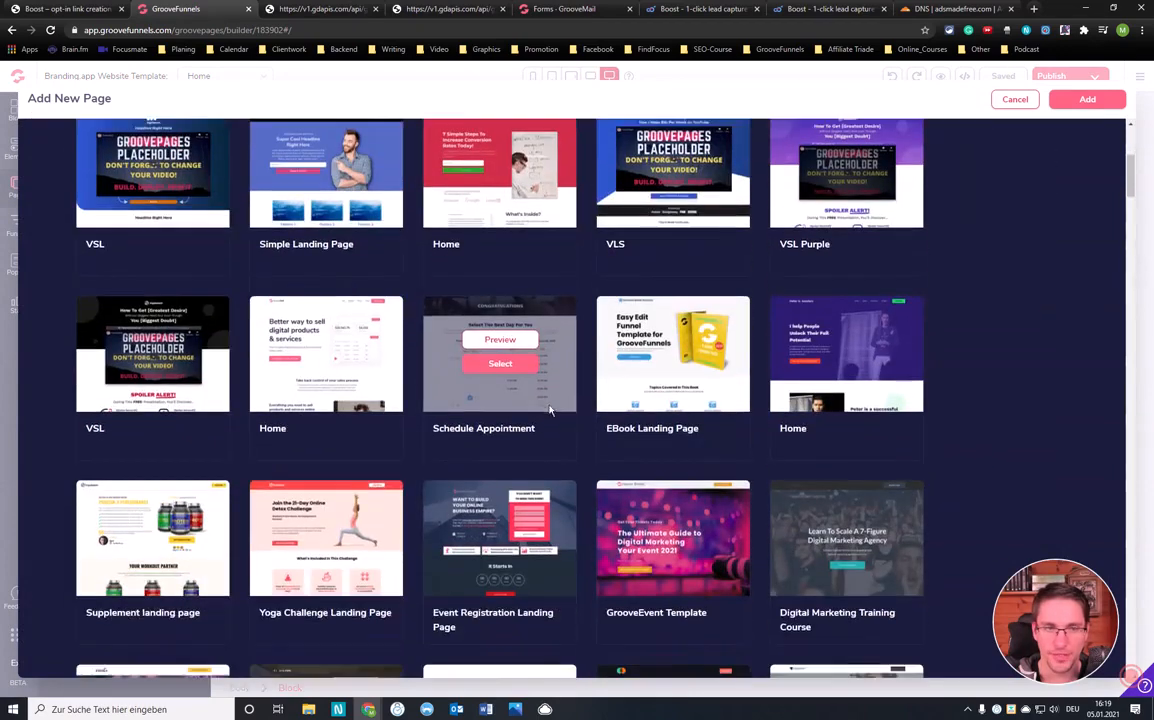
scroll(549, 404, "up", 3)
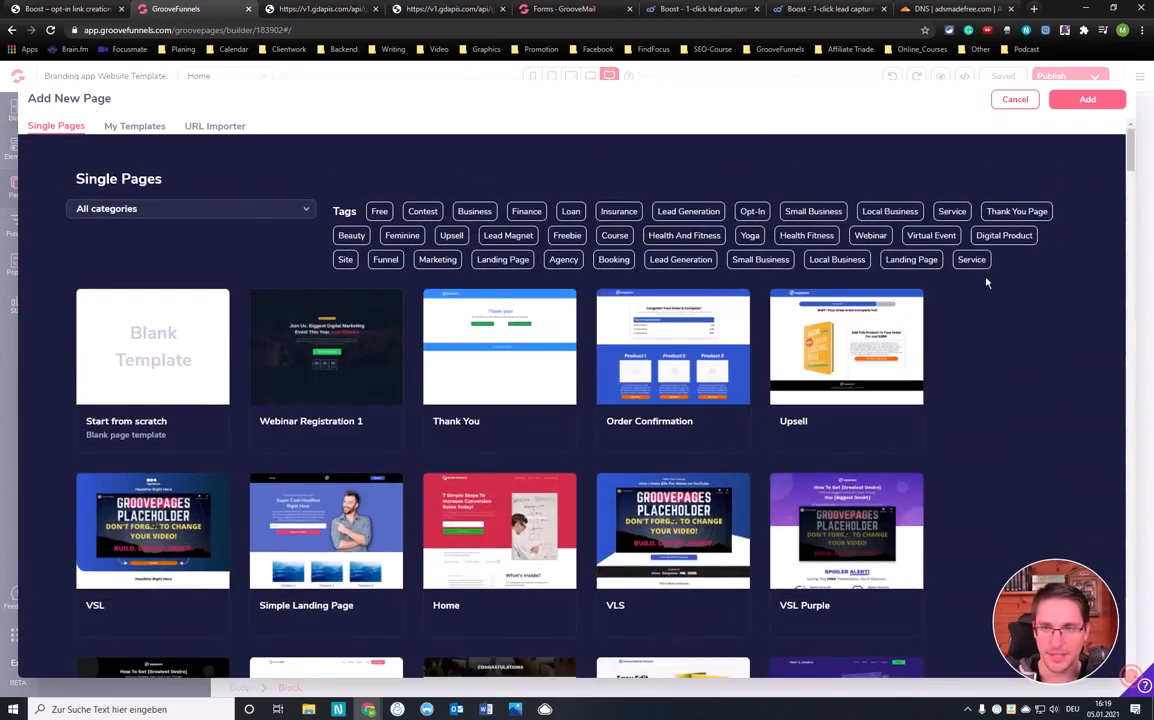
left_click(1016, 212)
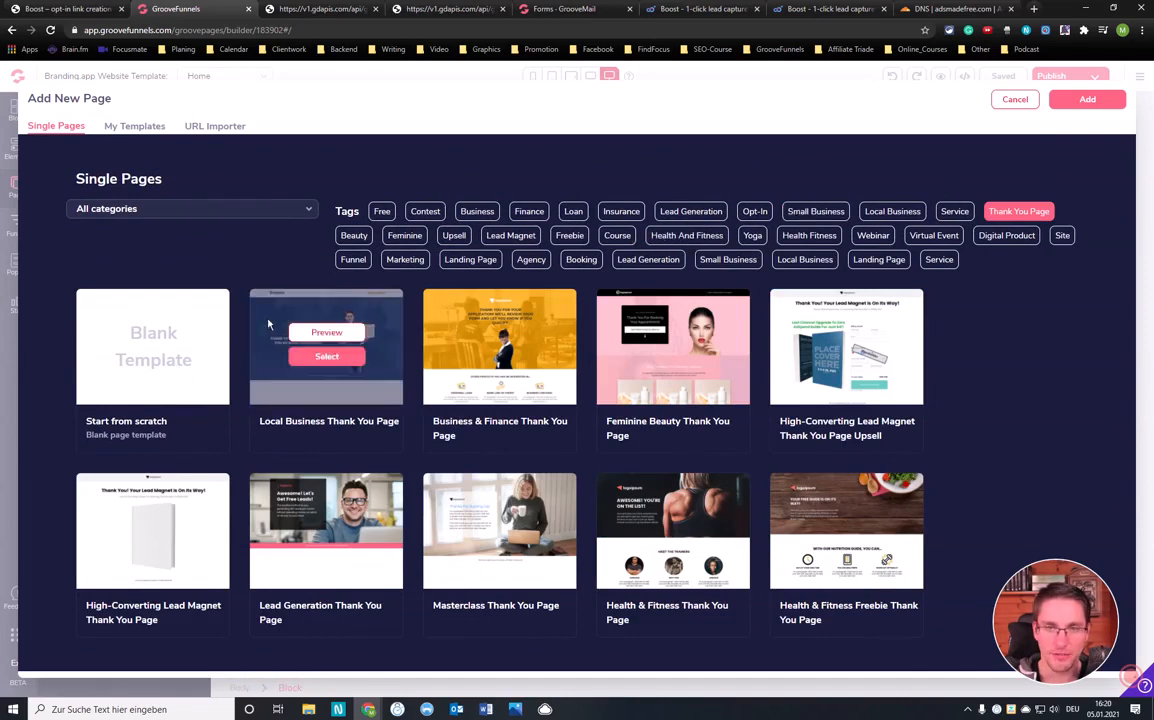
mouse_move(849, 341)
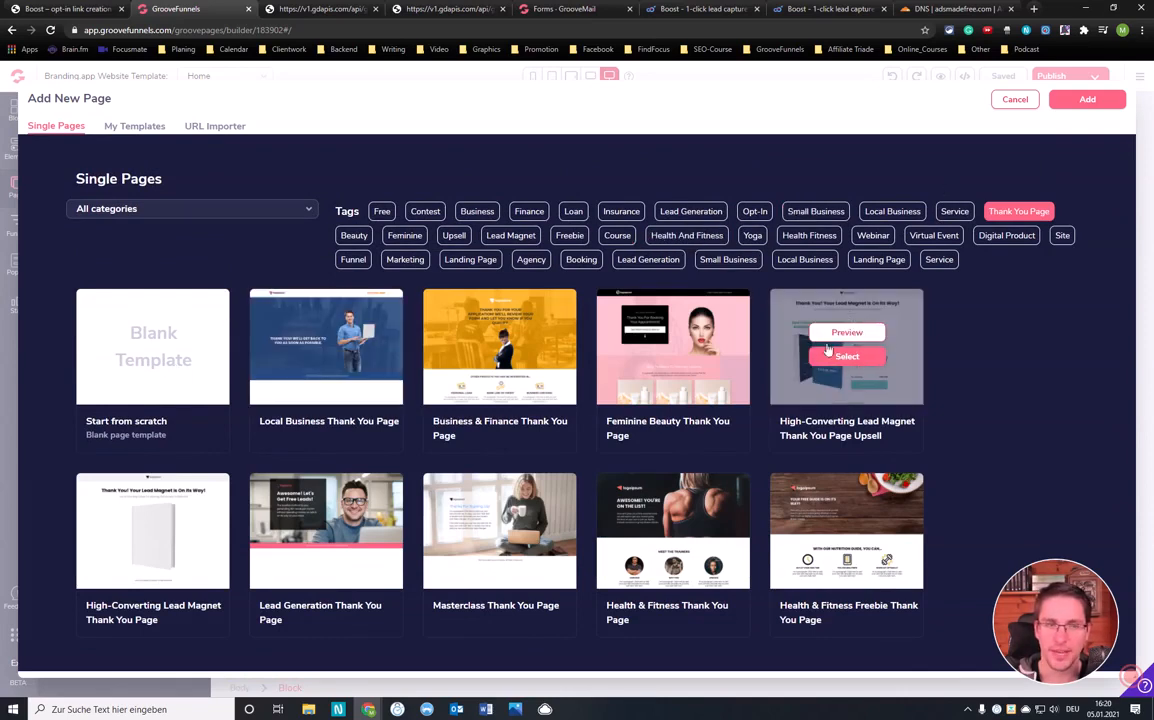
mouse_move(125, 541)
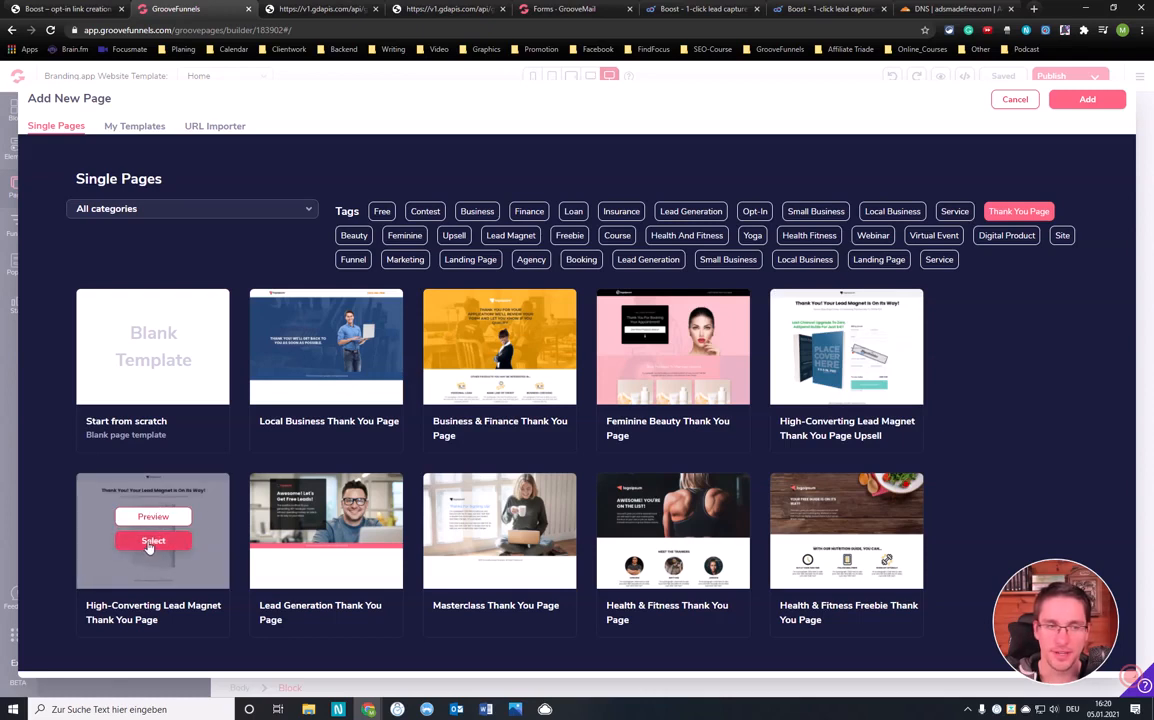
left_click(152, 541)
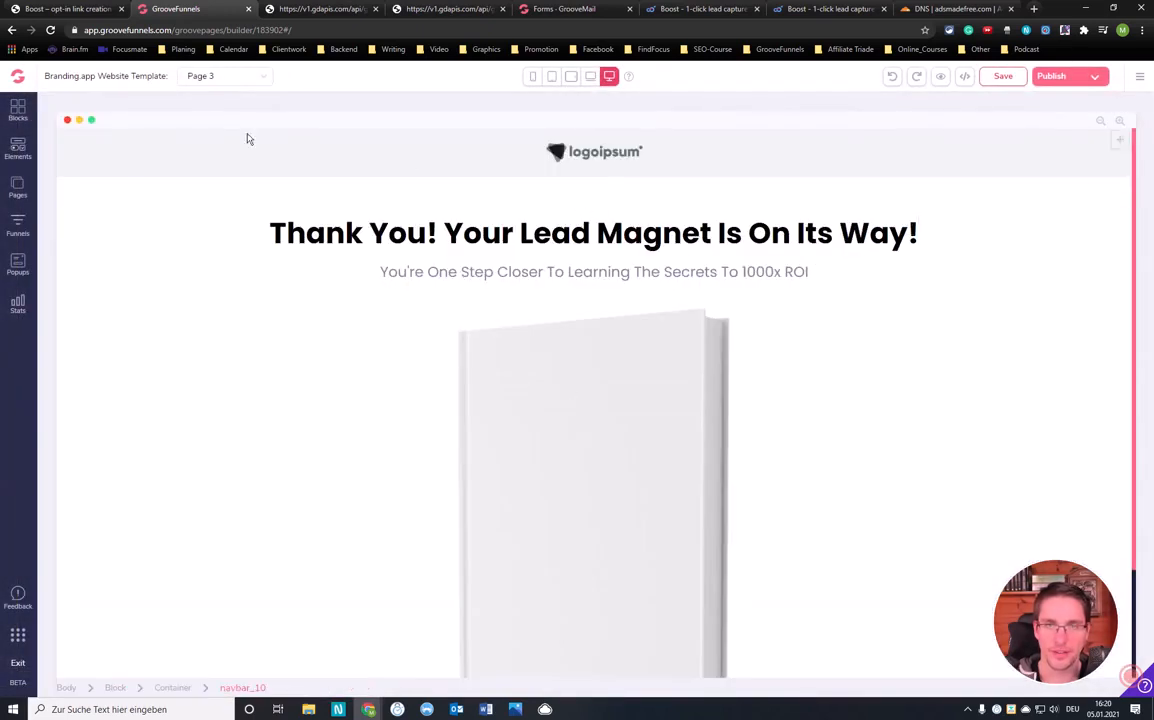
Delete the newly added Page 3 from the site
left_click(228, 79)
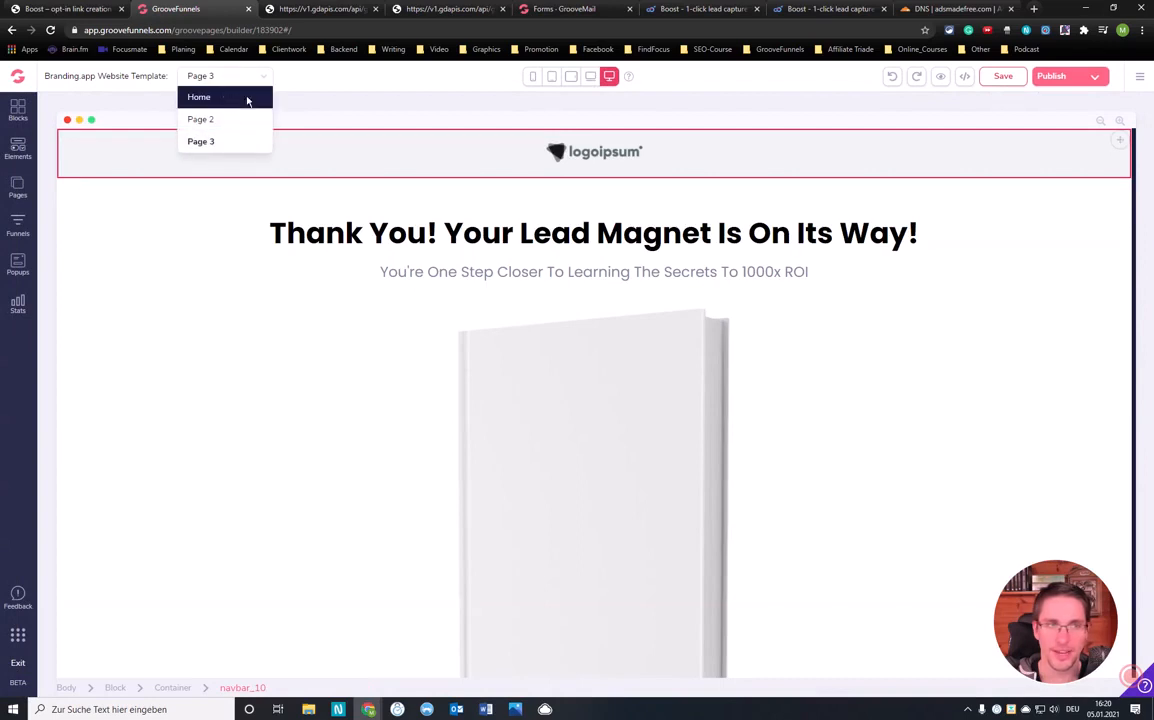
left_click(300, 105)
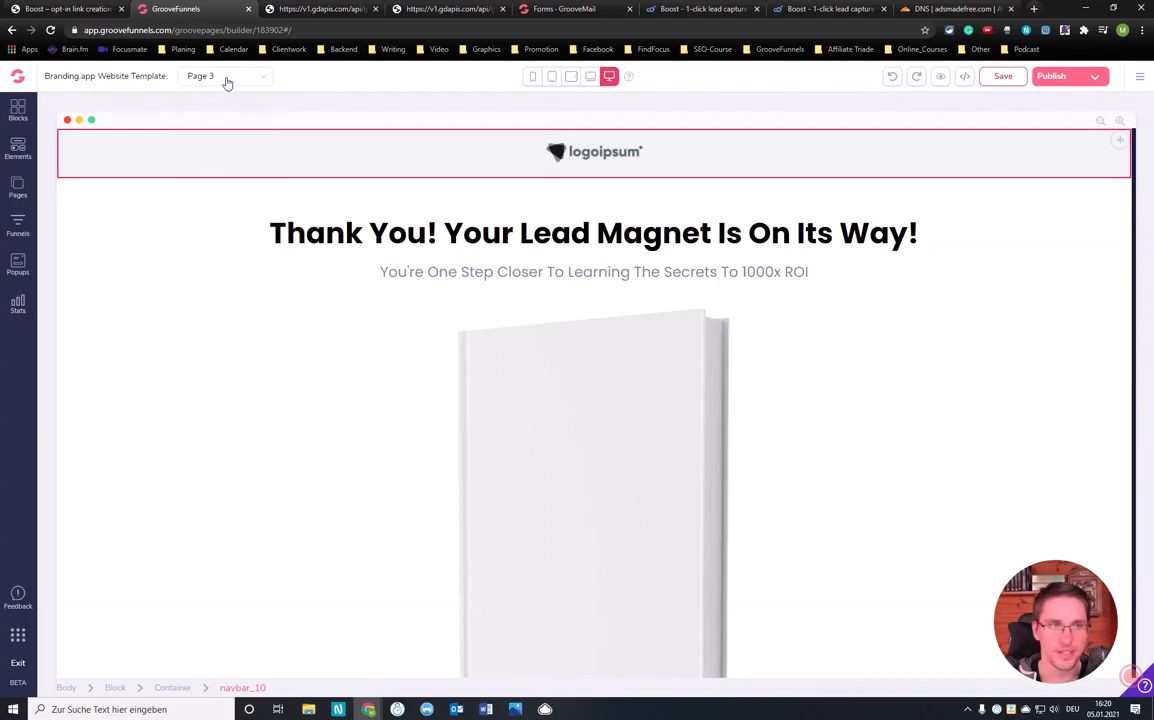
left_click(18, 186)
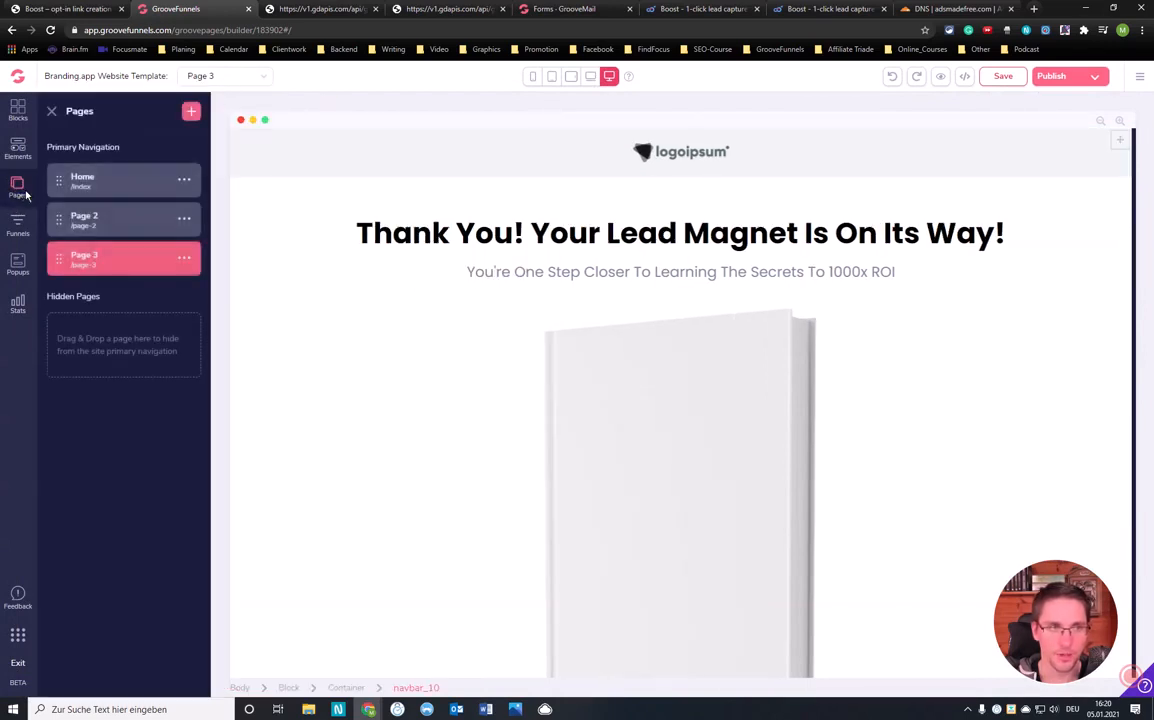
left_click(188, 259)
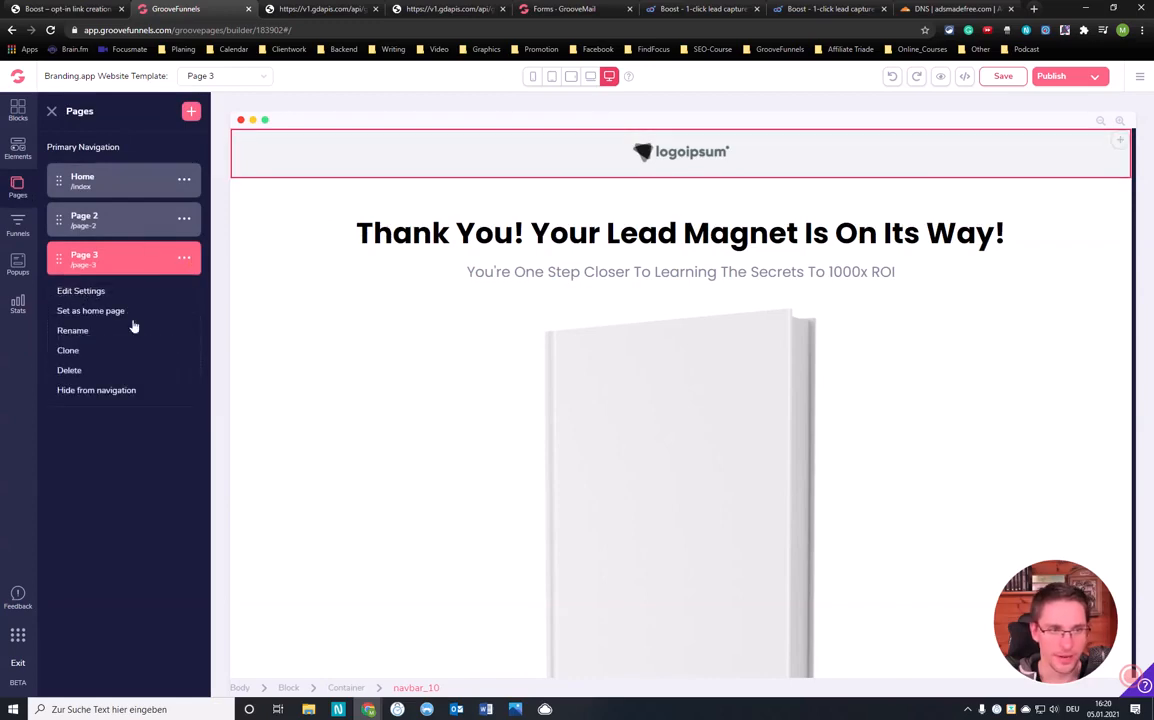
left_click(69, 371)
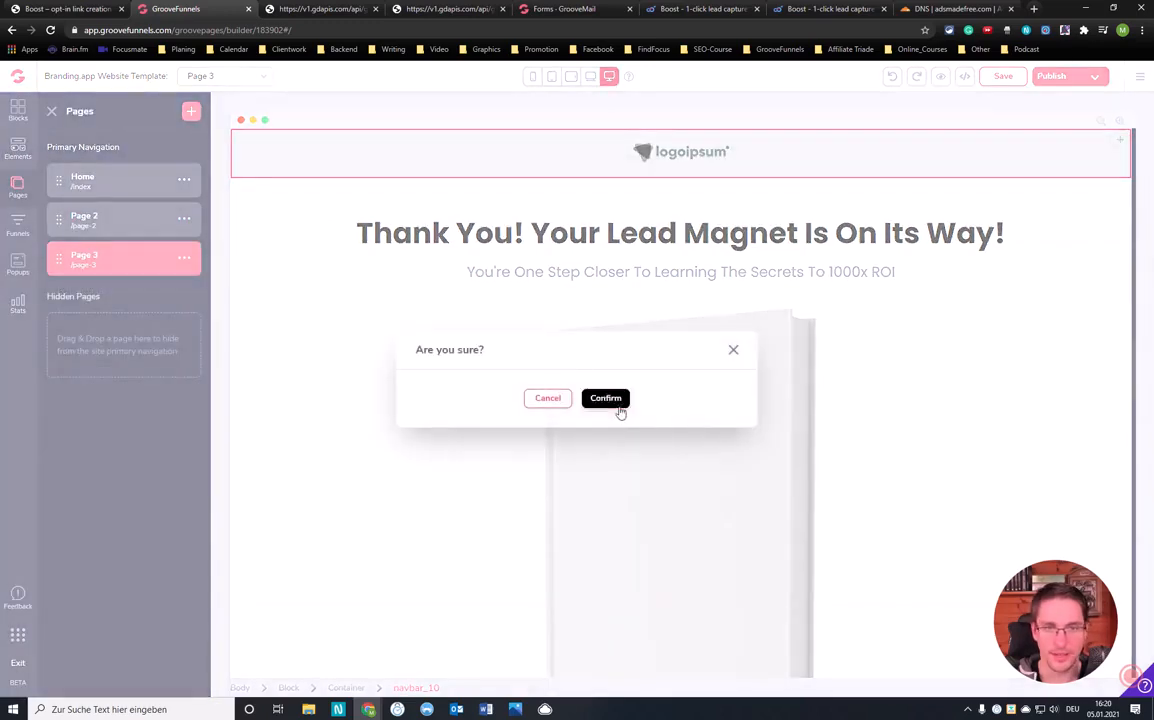
left_click(615, 401)
Switch to Page 2 of the site and open its page settings
left_click(228, 79)
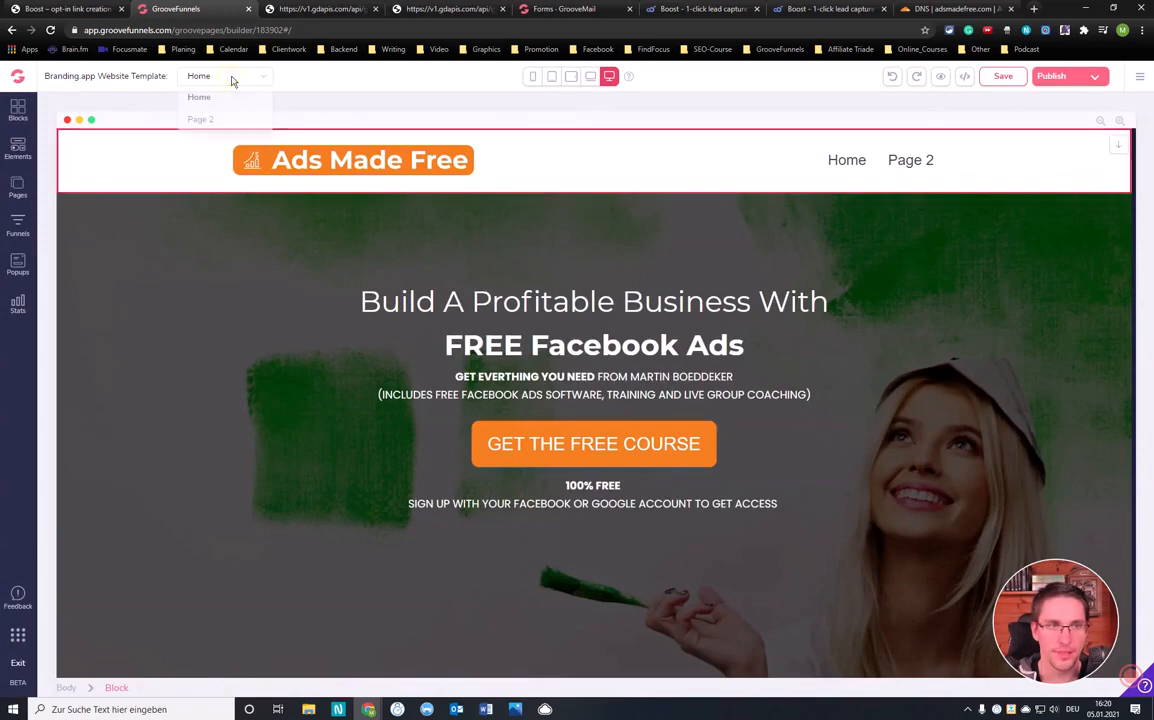
left_click(204, 121)
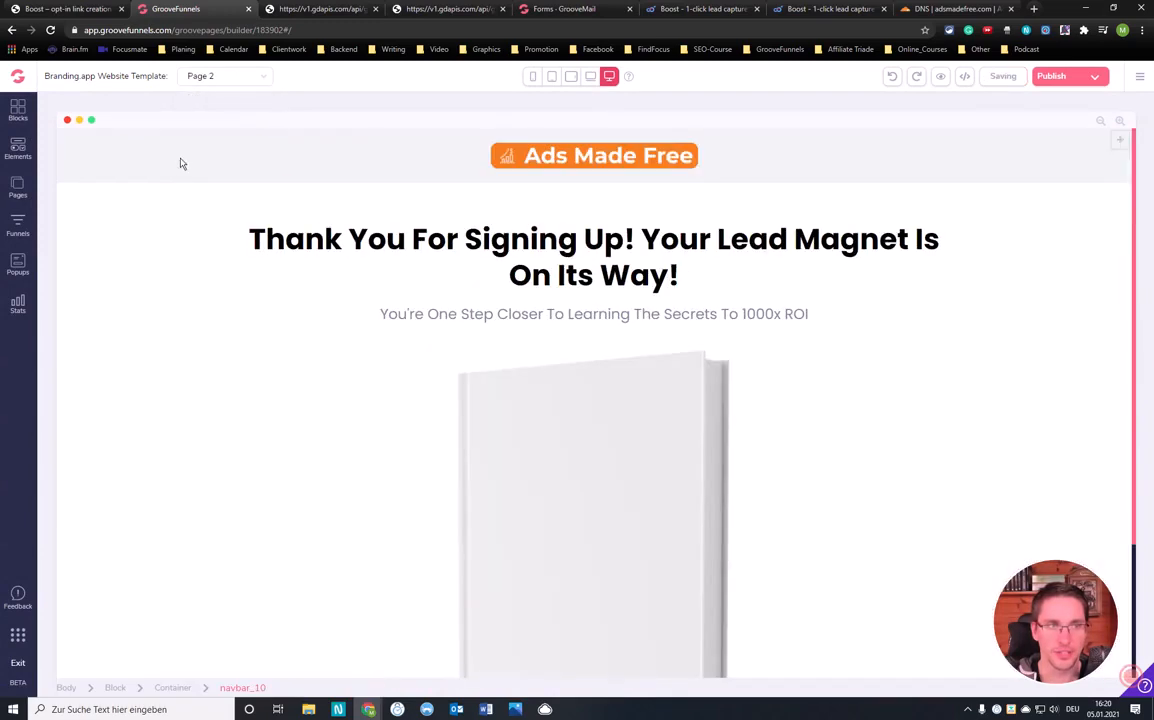
left_click(18, 187)
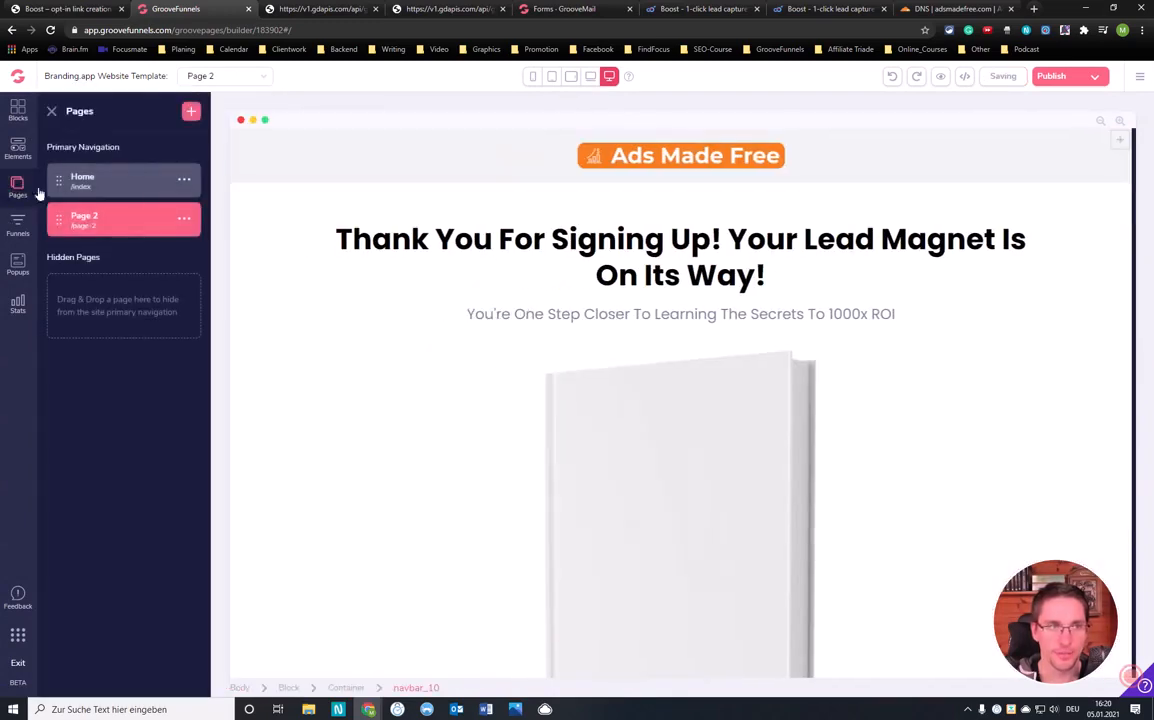
left_click(184, 219)
left_click(82, 252)
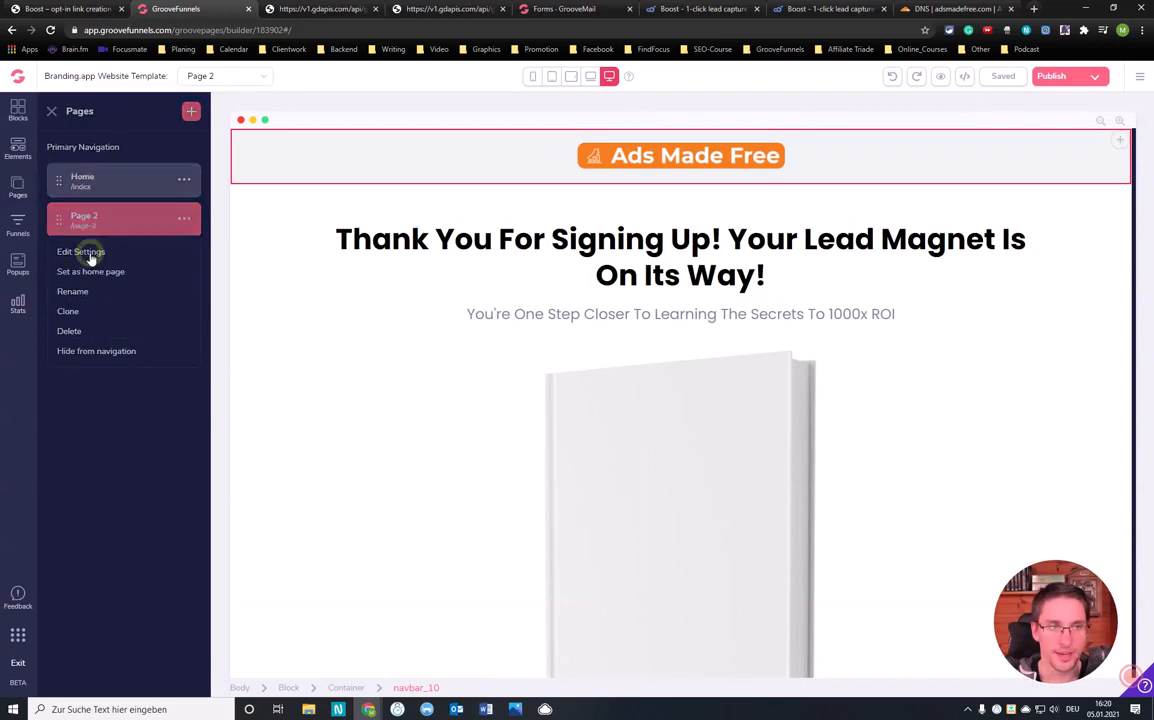
Rename the page to "AMF Thank-You" in its page settings
triple_click(118, 175)
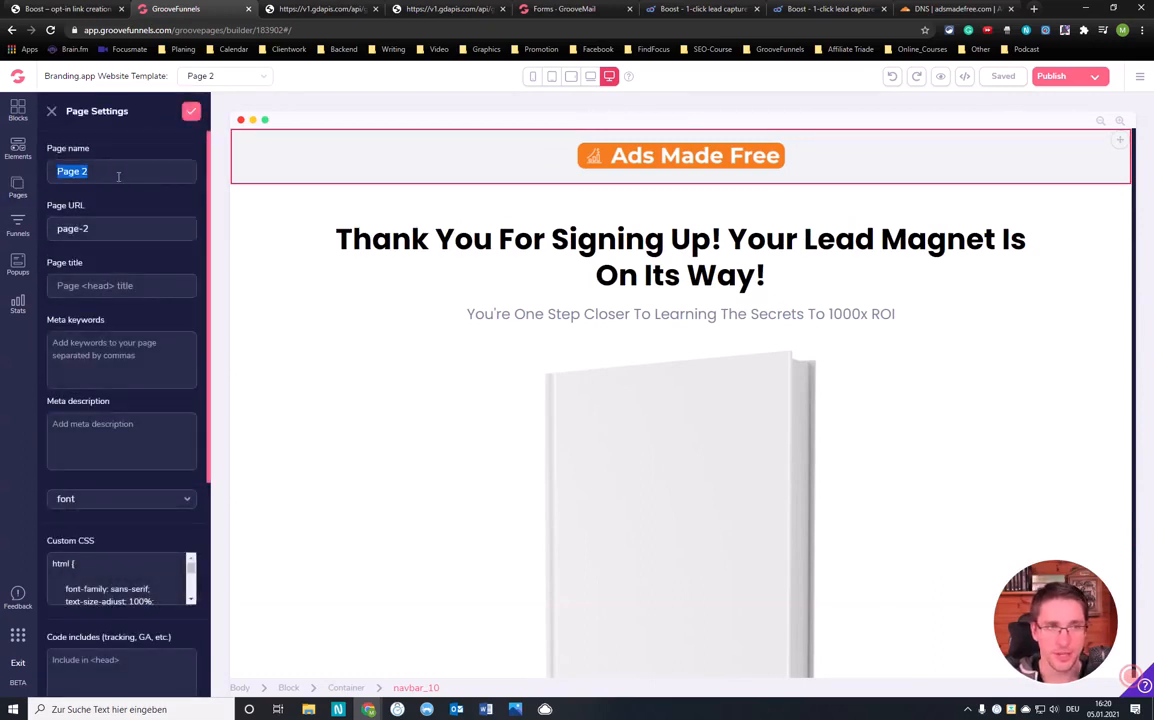
type("Fre")
key("BackSpace")
key("BackSpace")
key("BackSpace")
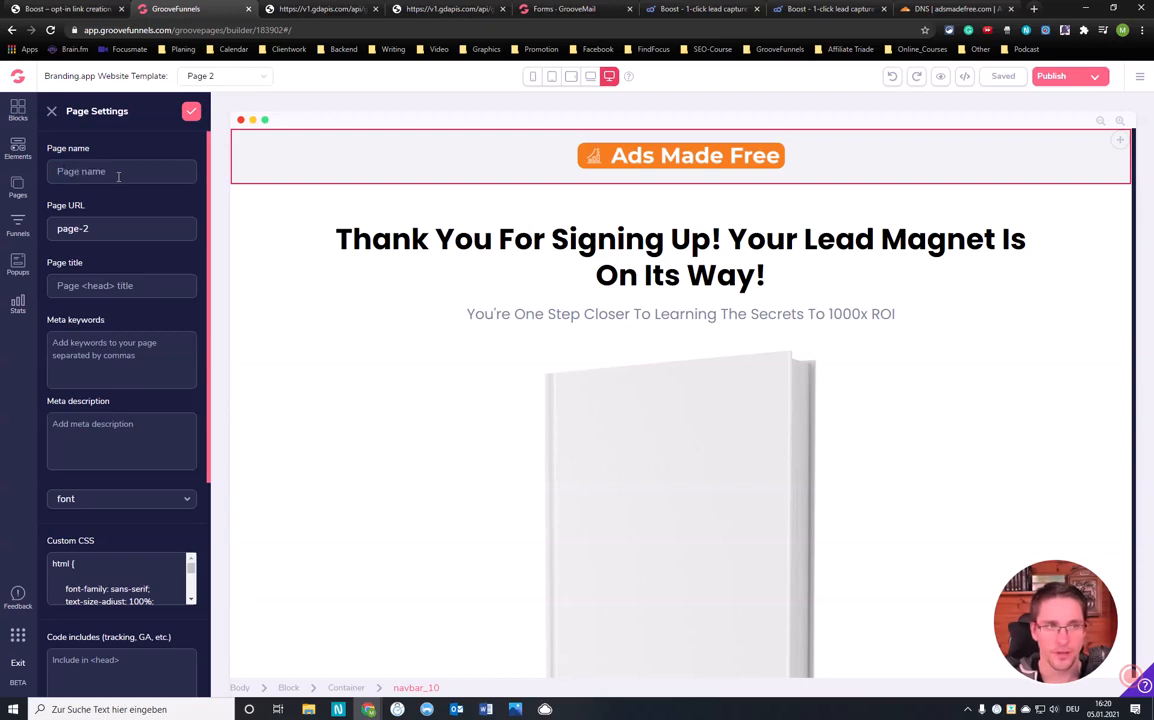
type("Ads Mad")
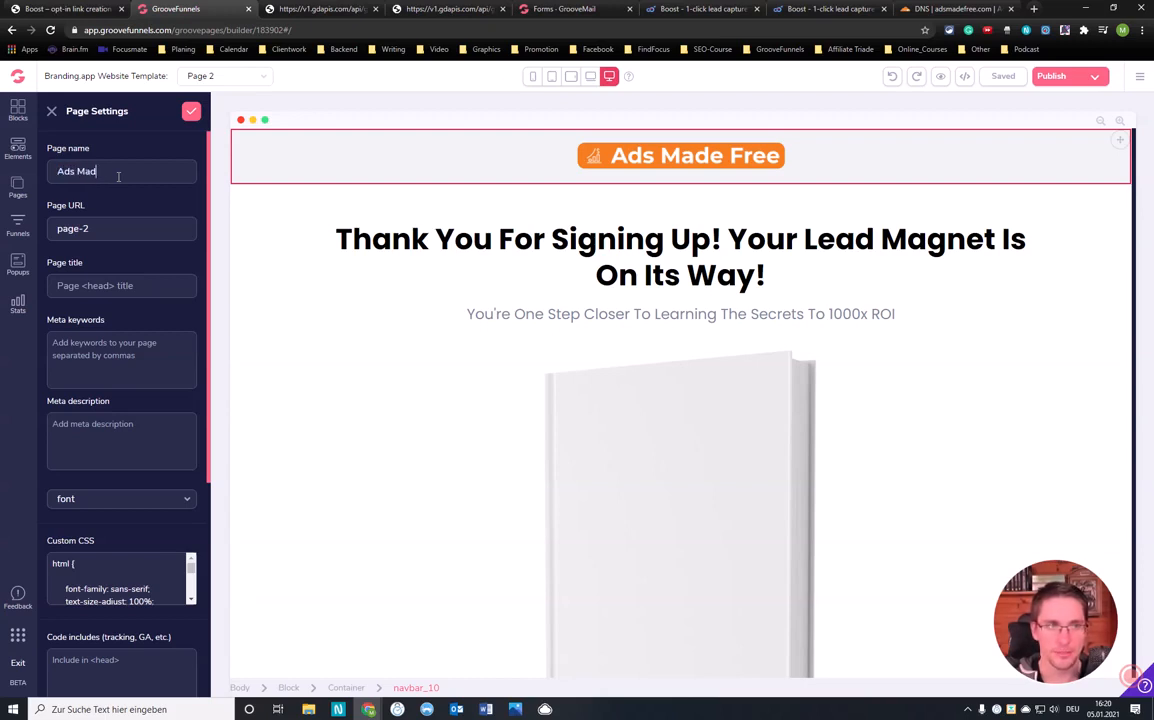
key("BackSpace")
key("BackSpace")
key("BackSpace")
key("BackSpace")
key("BackSpace")
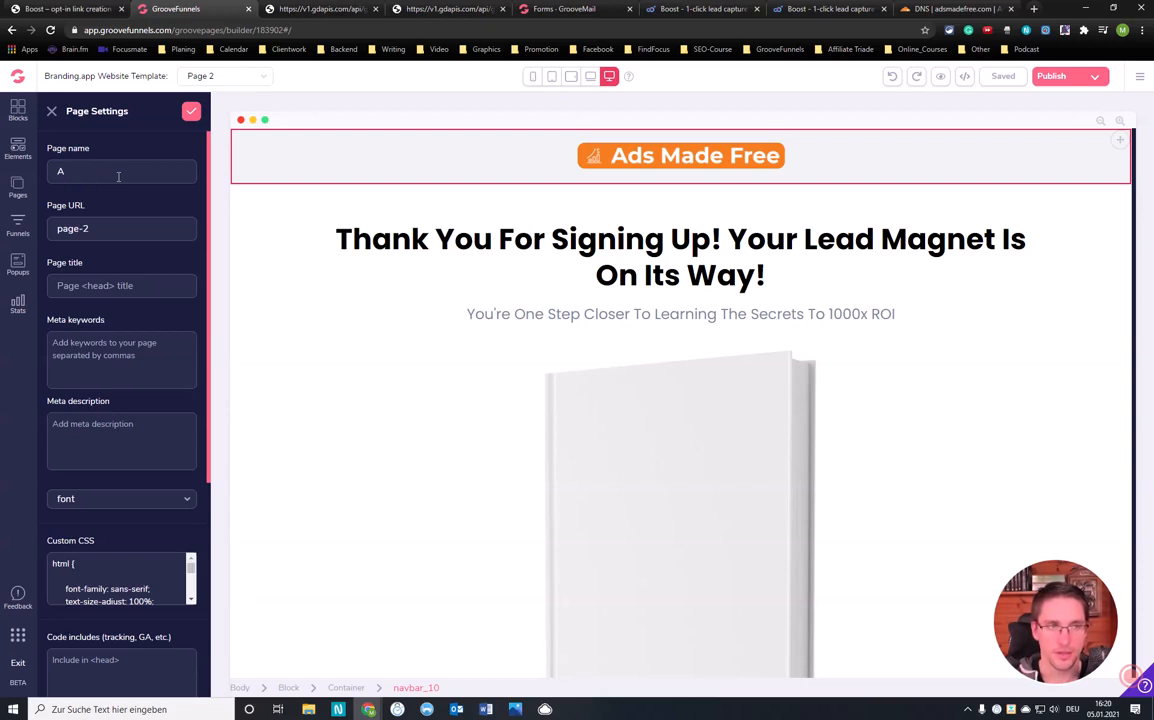
type("MF Thank-You")
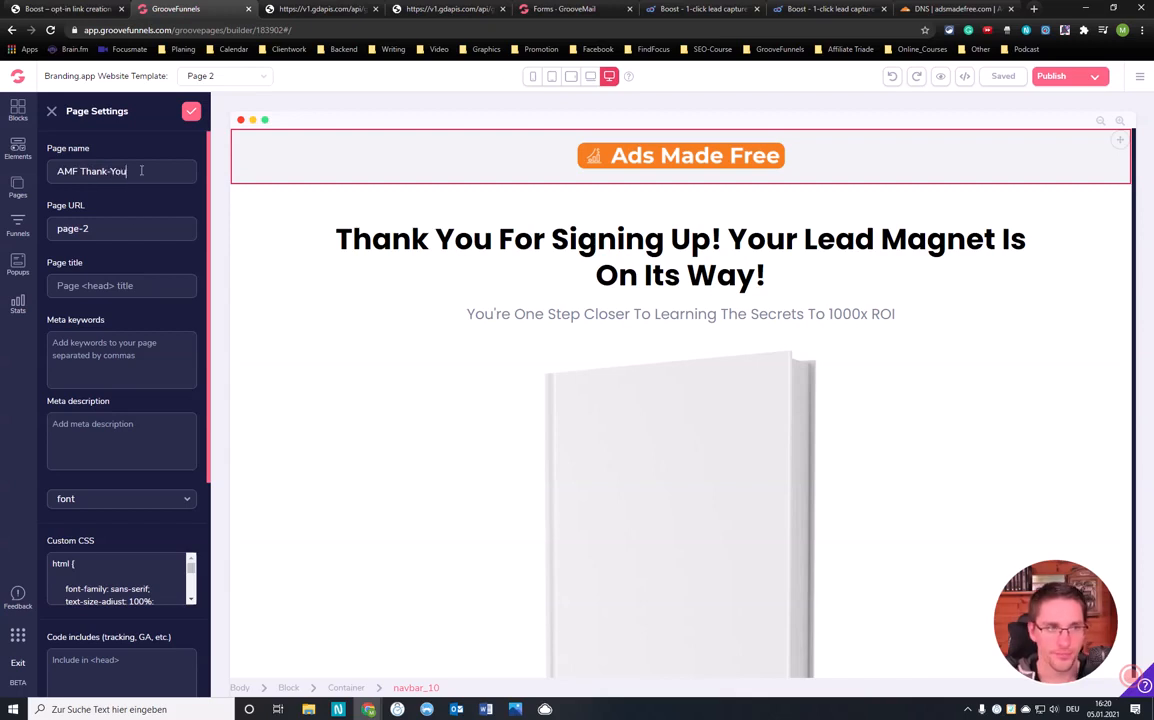
Set the page URL to "thank-you"
left_click_drag(113, 231, 5, 236)
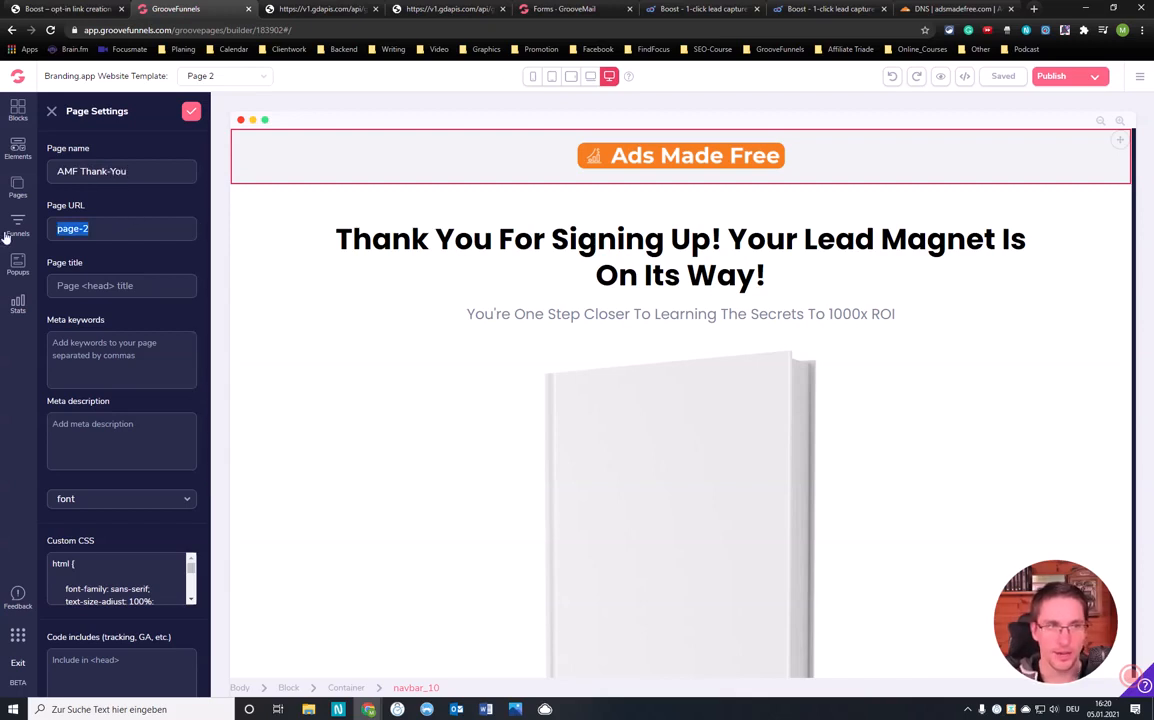
type("a")
key("BackSpace")
type("t")
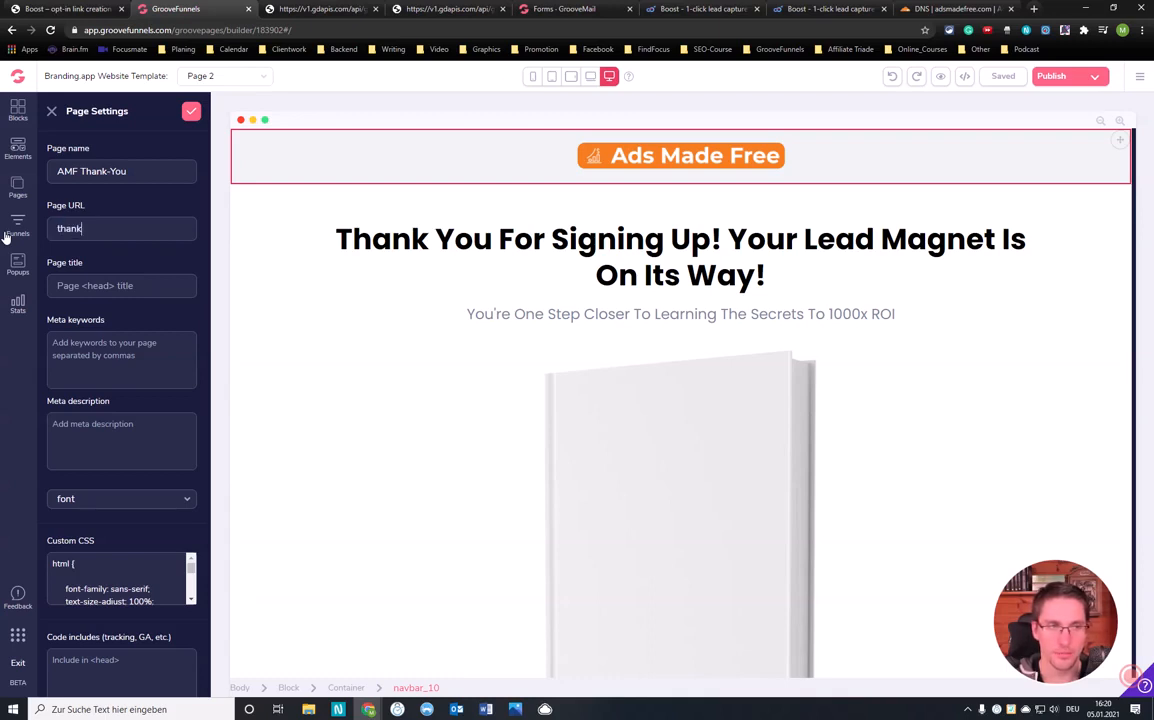
type("ha")
key("BackSpace")
key("BackSpace")
key("BackSpace")
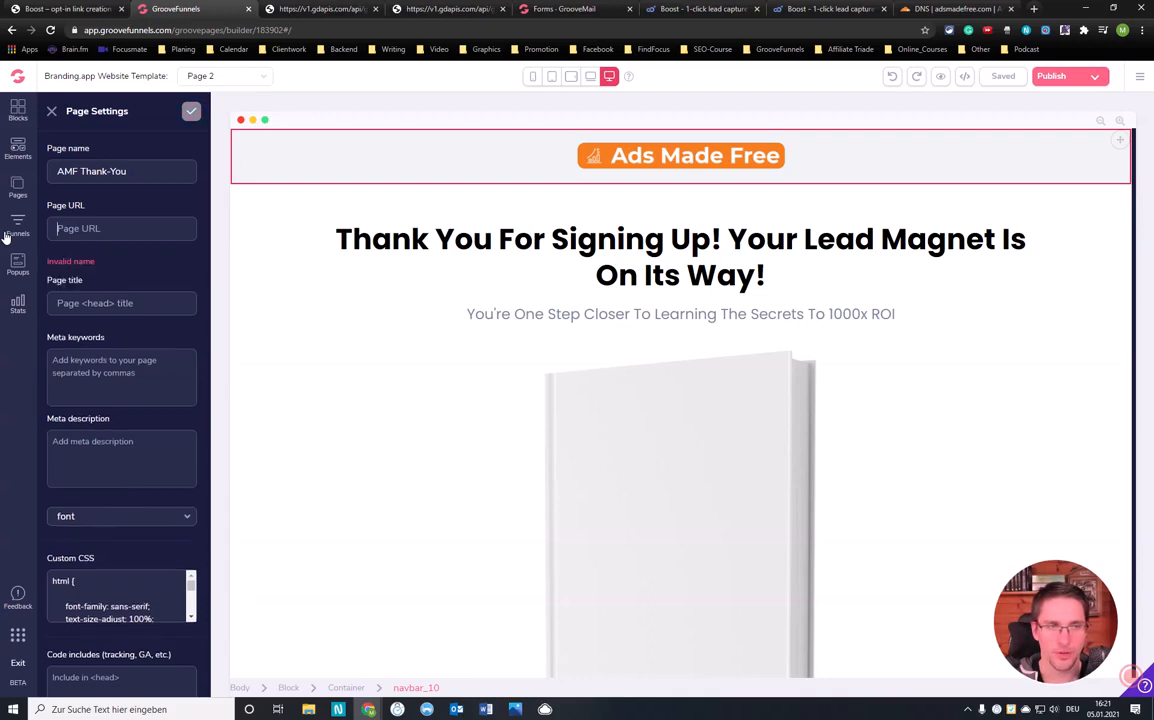
type("ank-you")
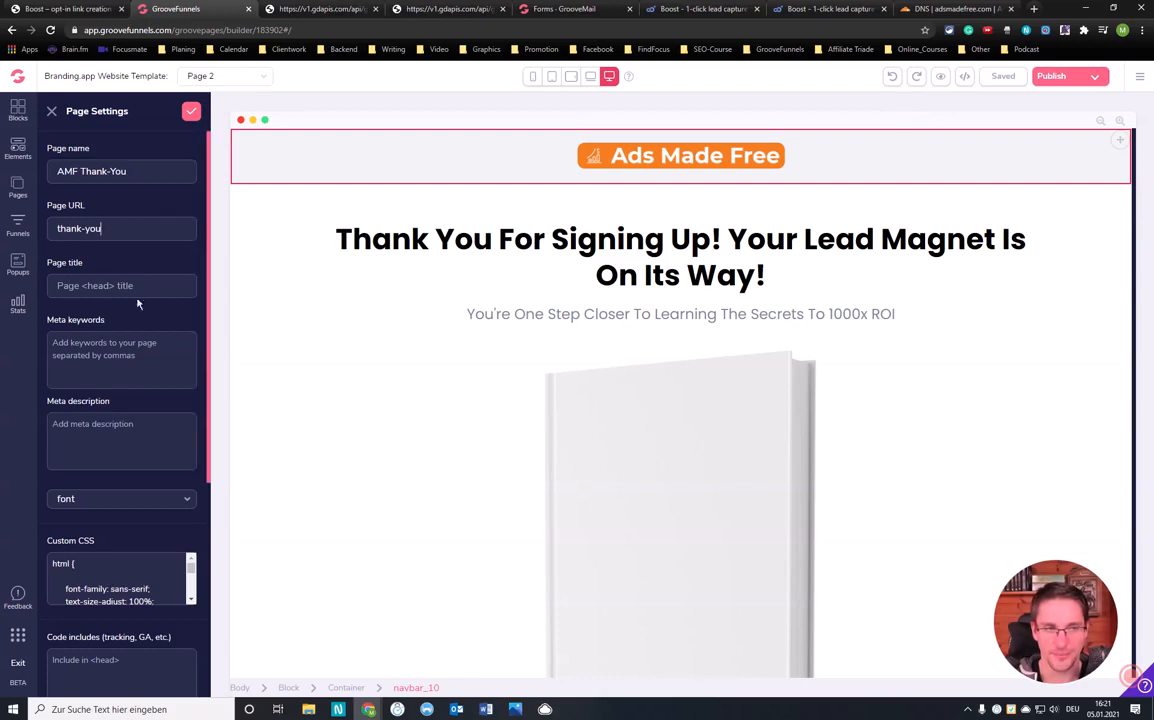
Enter "Thank You" as the page title
scroll(157, 288, "down", 3)
scroll(120, 233, "up", 3)
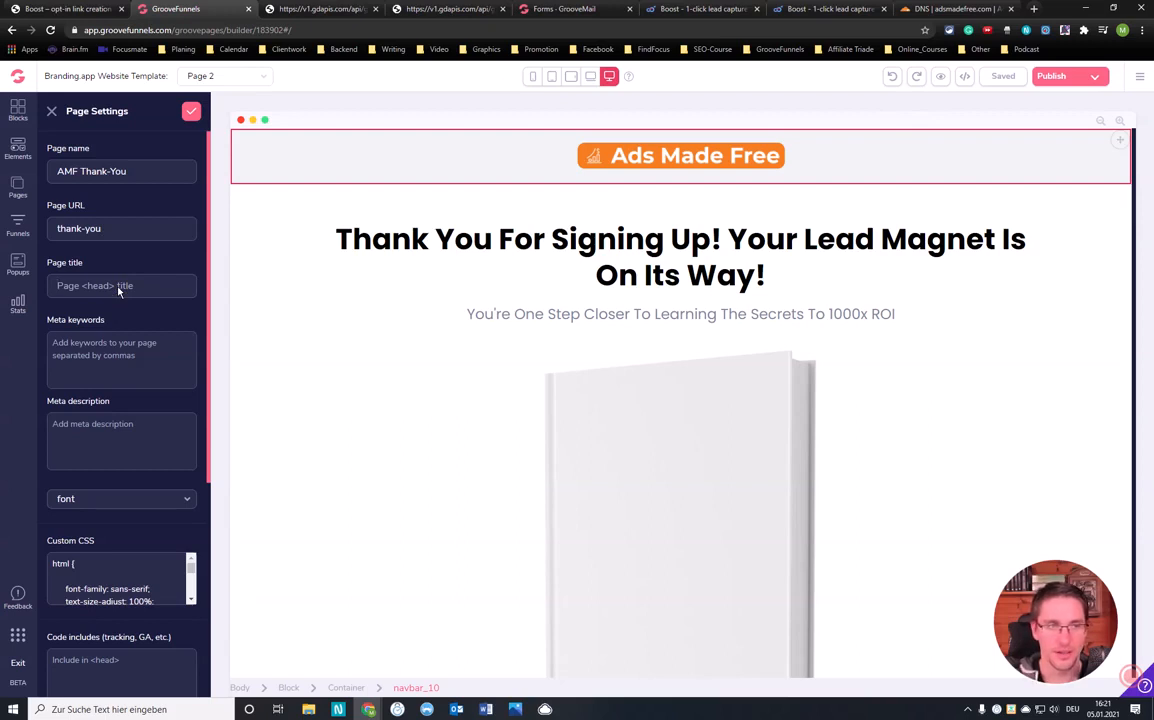
type("Thank You")
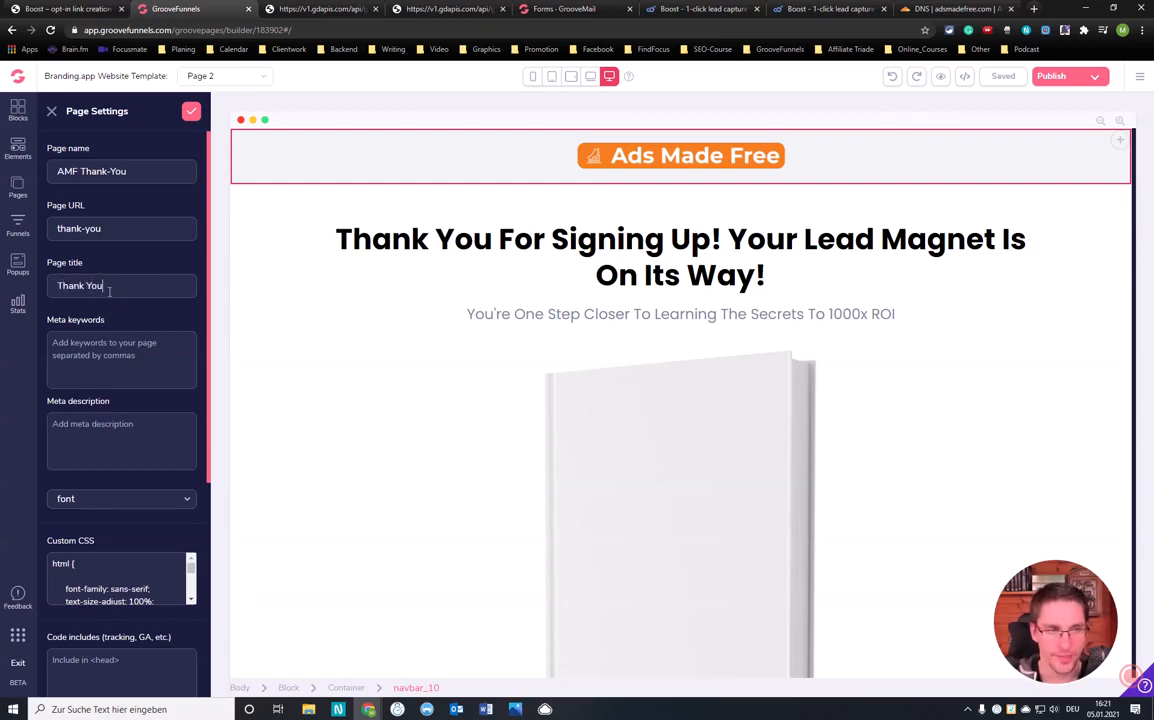
Look through the code include and Open Graph settings of the page, and save the page settings
scroll(108, 295, "down", 1)
scroll(114, 307, "down", 5)
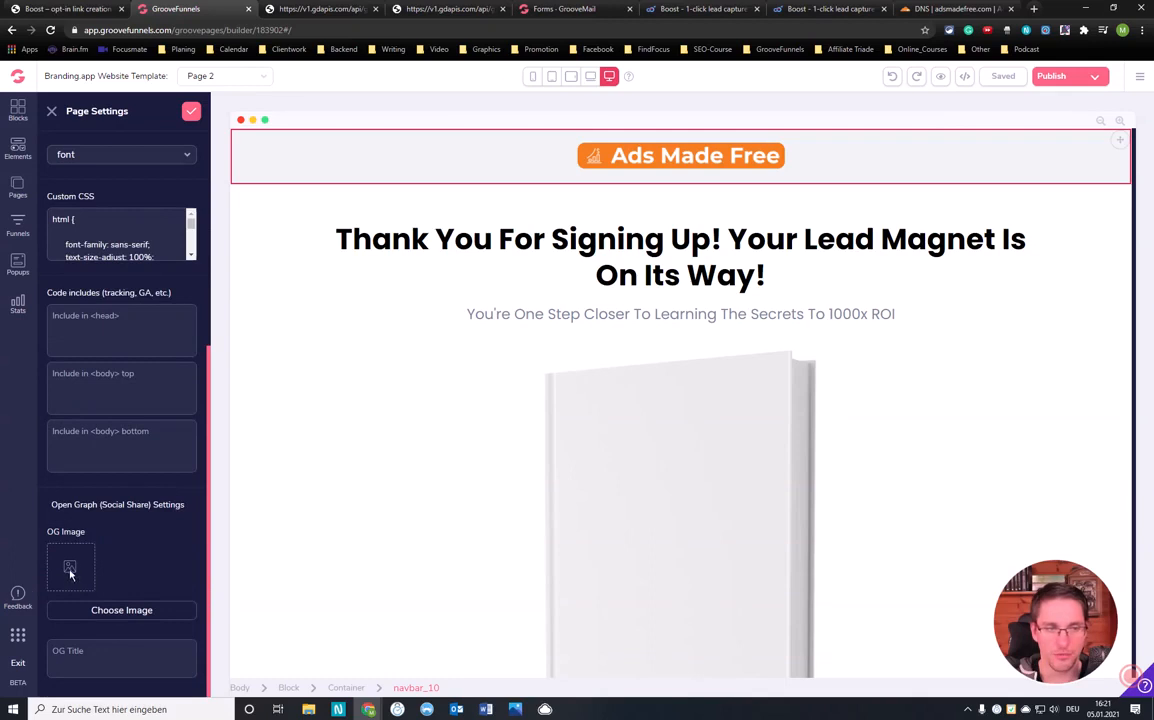
scroll(160, 518, "up", 6)
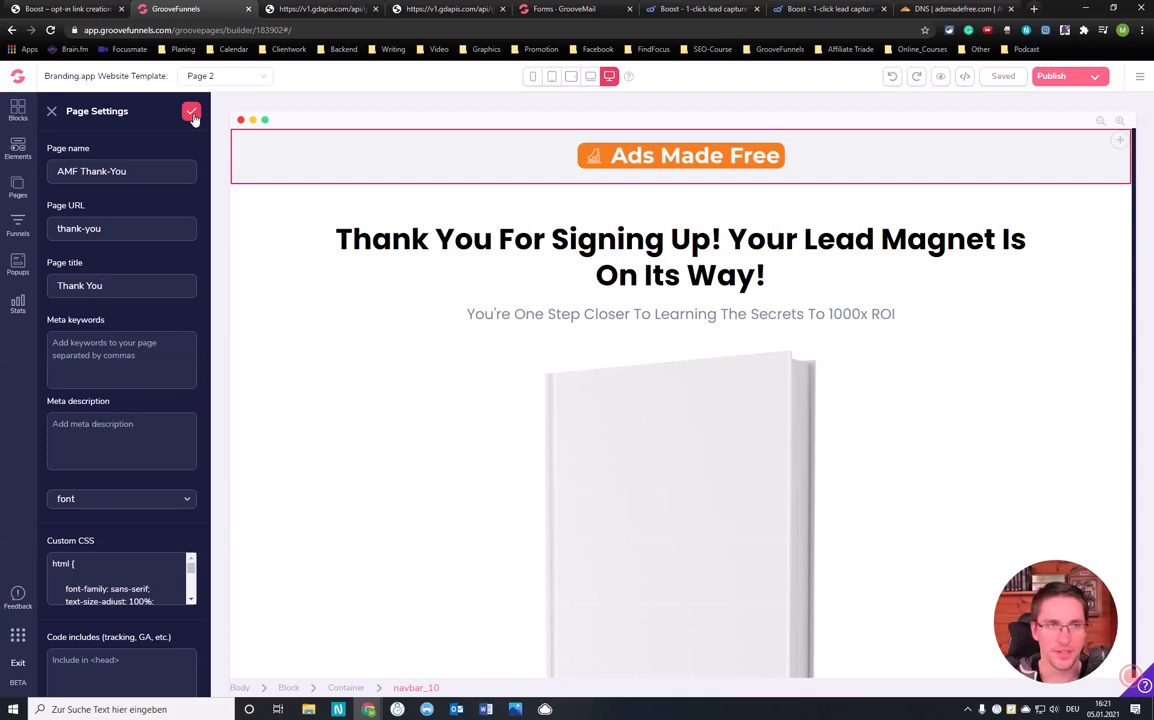
scroll(145, 619, "down", 6)
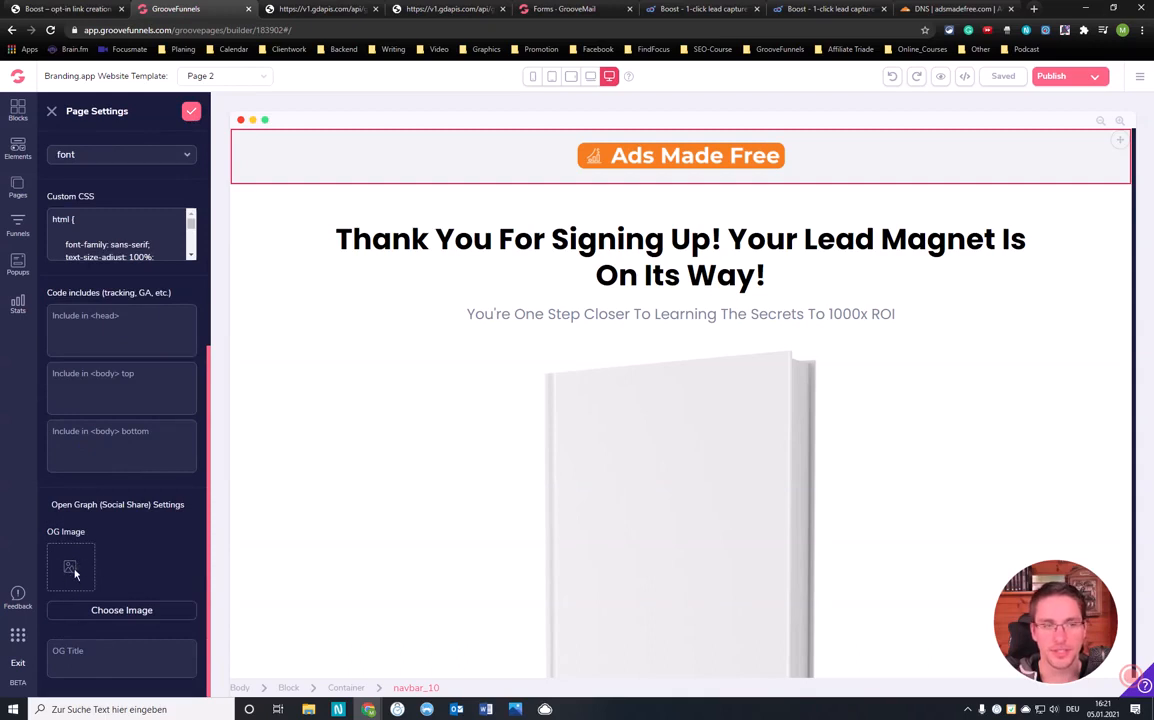
scroll(80, 572, "up", 1)
scroll(82, 572, "down", 1)
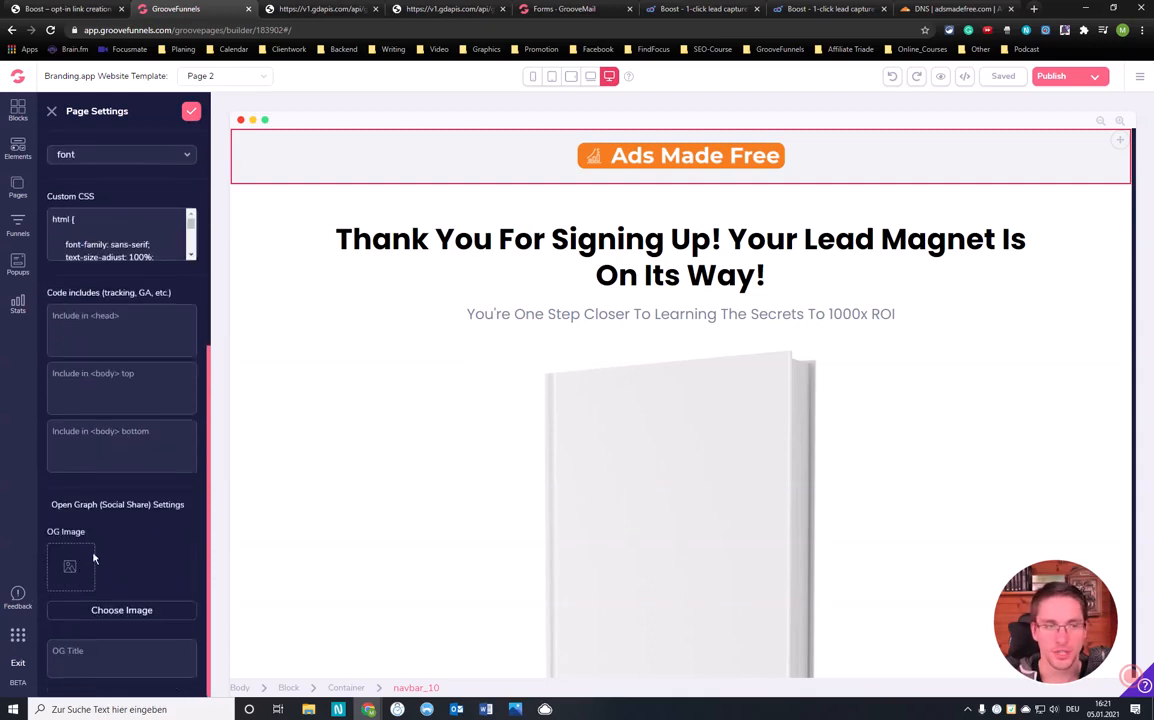
scroll(83, 562, "up", 1)
scroll(83, 562, "up", 5)
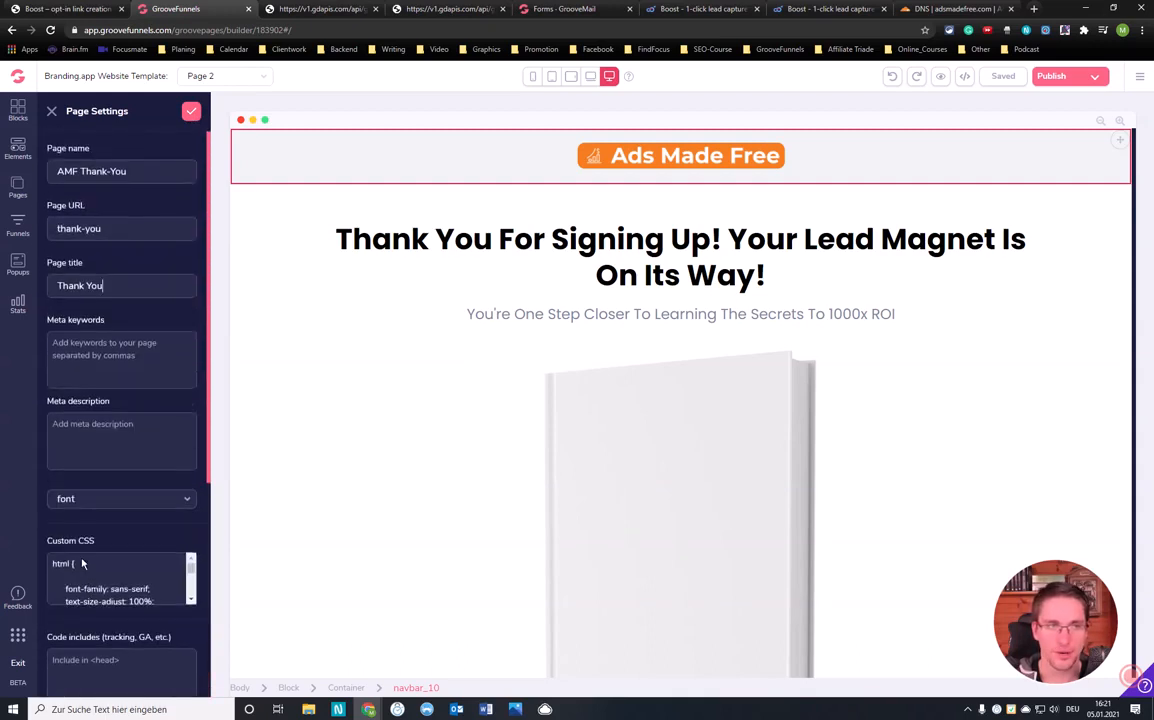
left_click(191, 111)
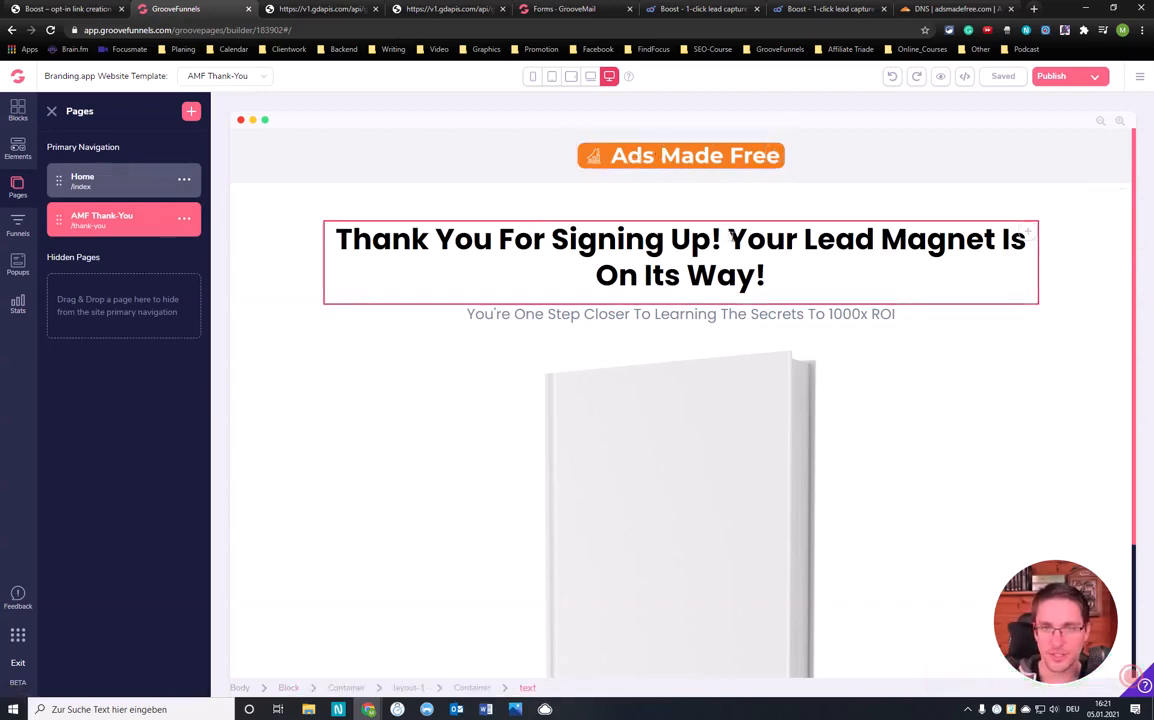
Break the headline after "Thank You For Signing Up!" and replace "Lead Magnet" in the second line with "Online Course Will Be Delievered Via Email."
left_click(733, 238)
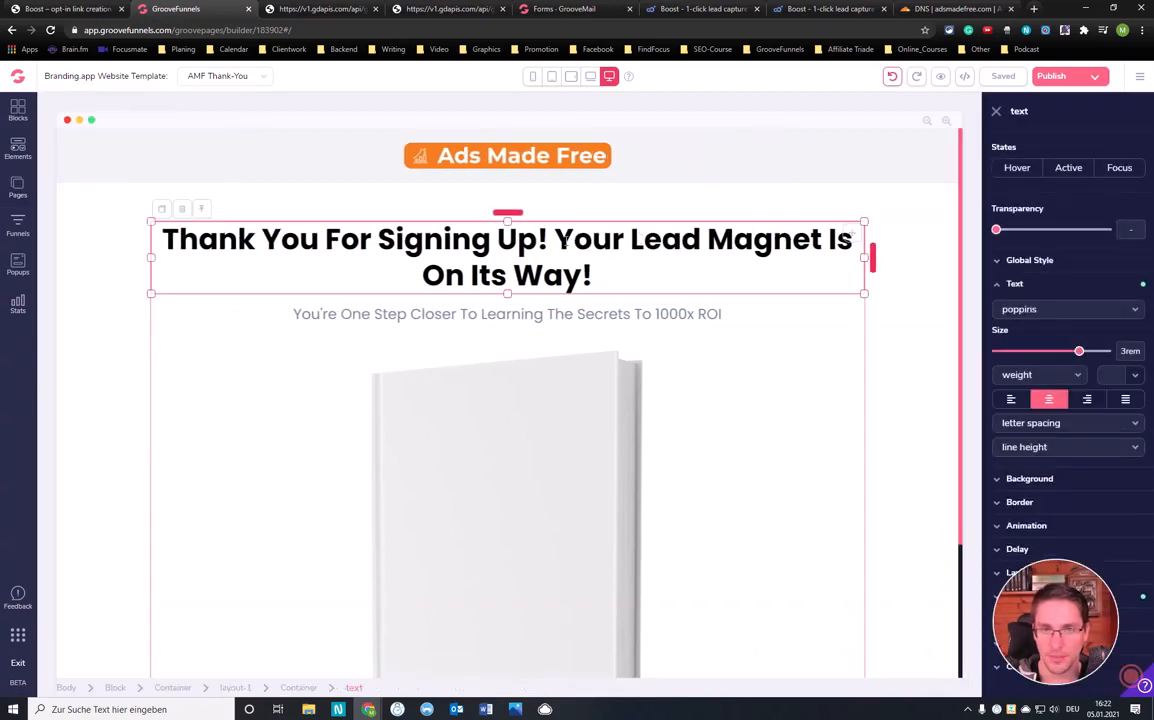
key("Return")
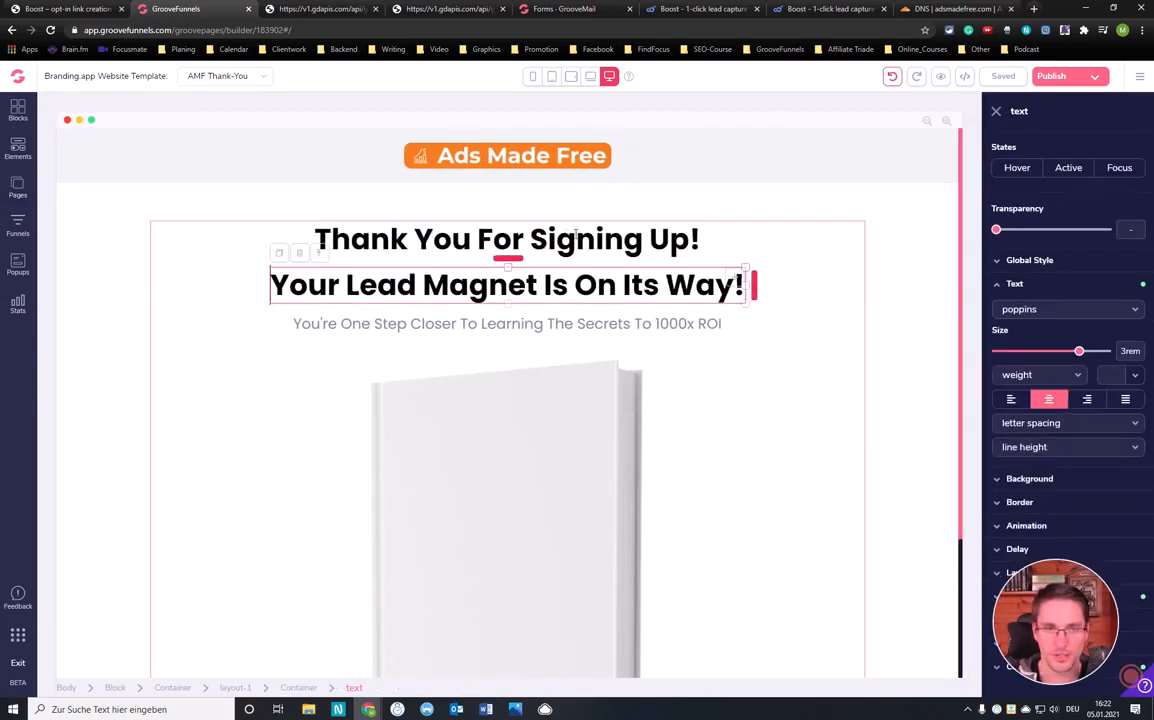
left_click_drag(354, 289, 533, 288)
type("Online cour")
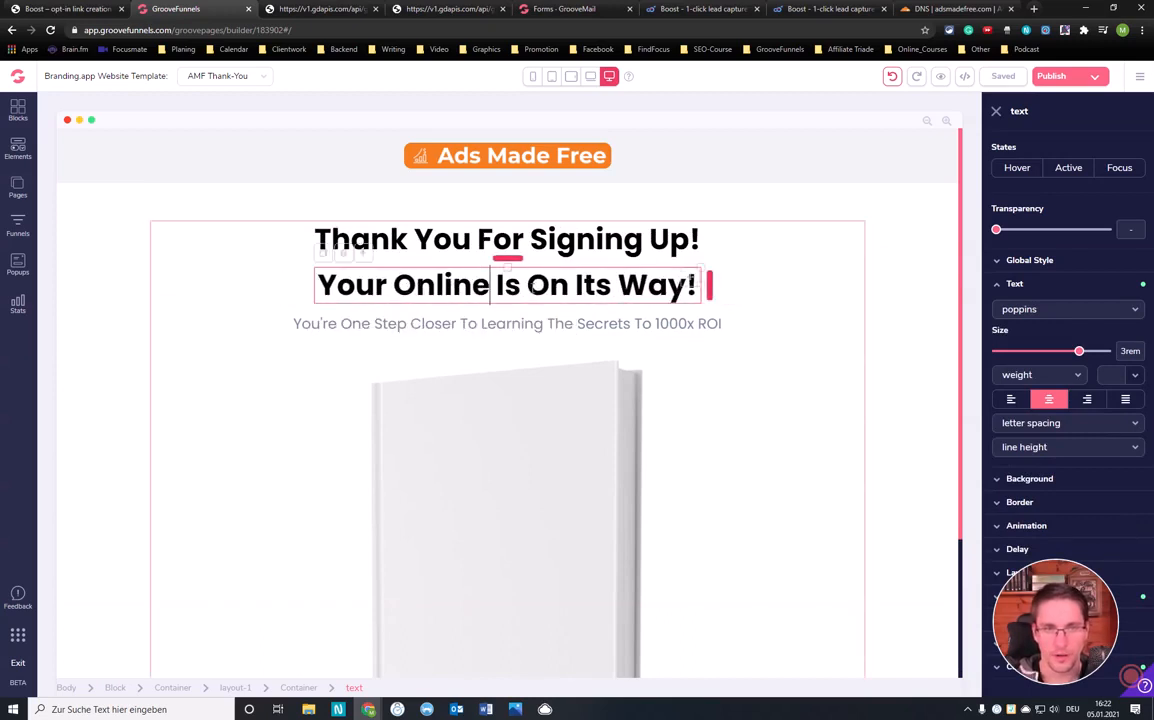
key("BackSpace")
key("BackSpace")
key("BackSpace")
key("BackSpace")
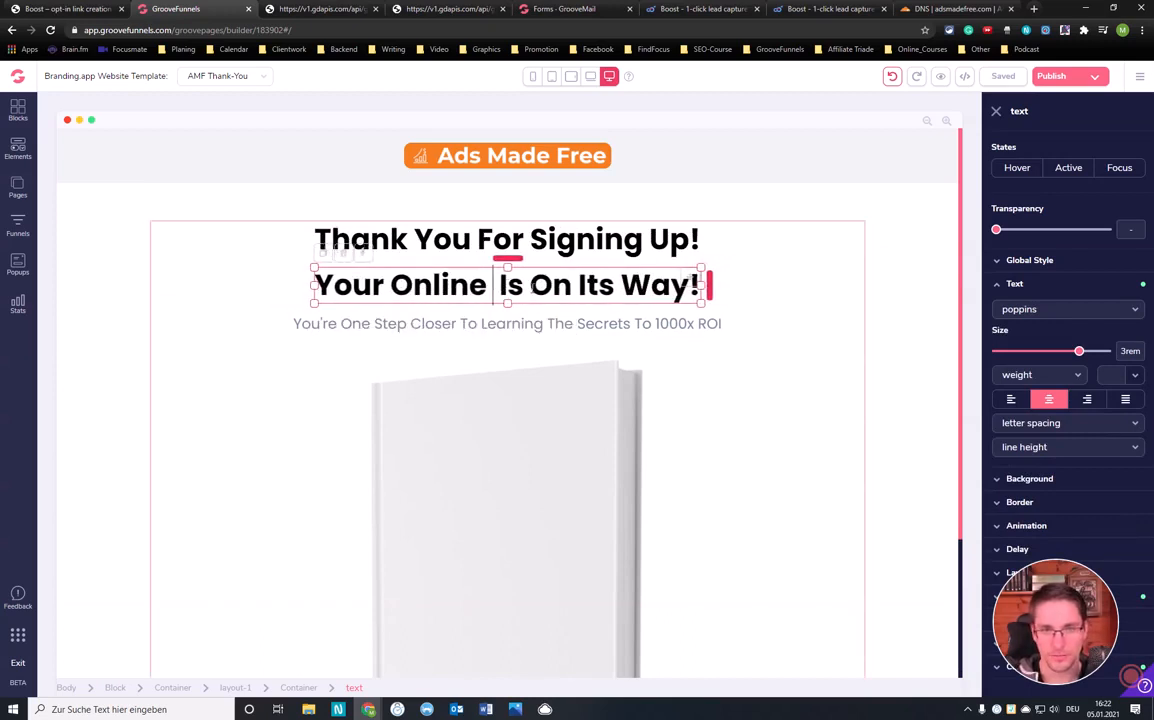
type("Cours")
type("e Will Be ")
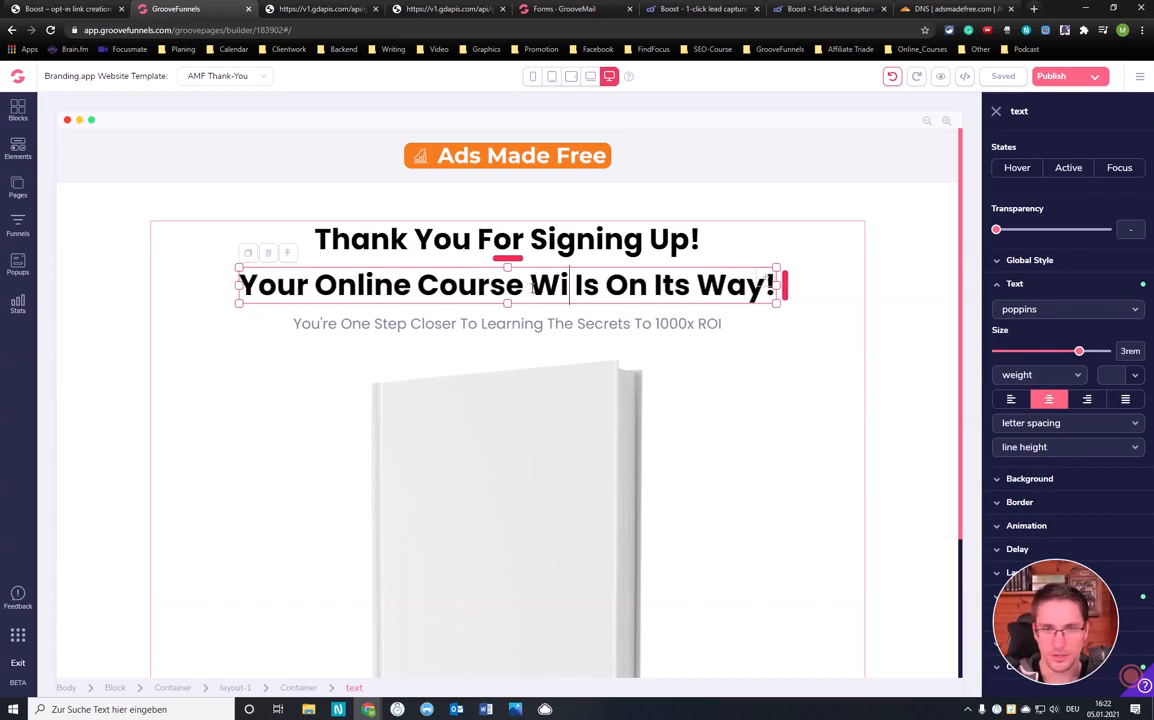
type("Delievere")
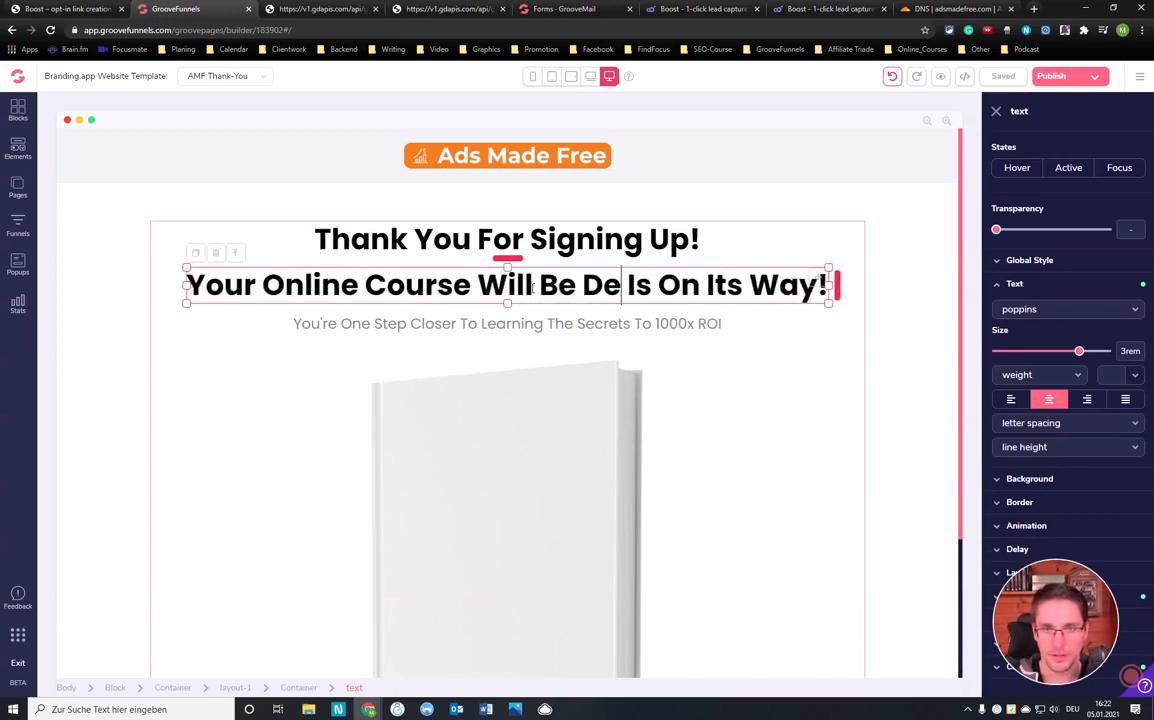
type("d ")
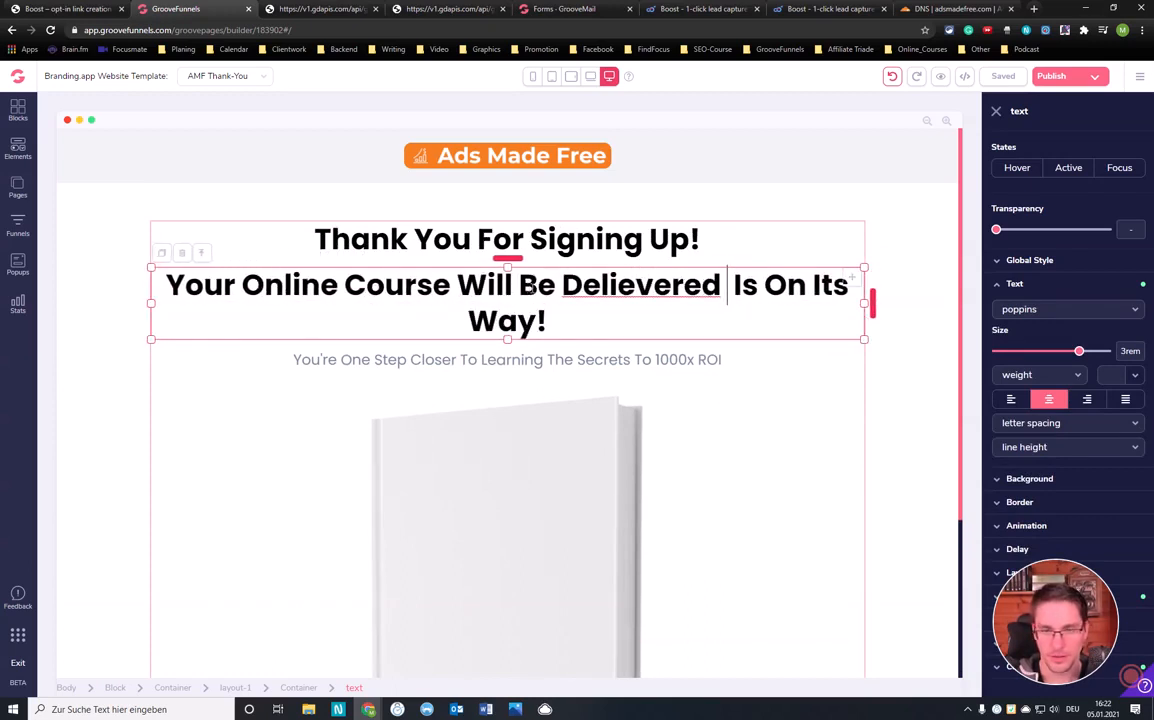
type("Via Email")
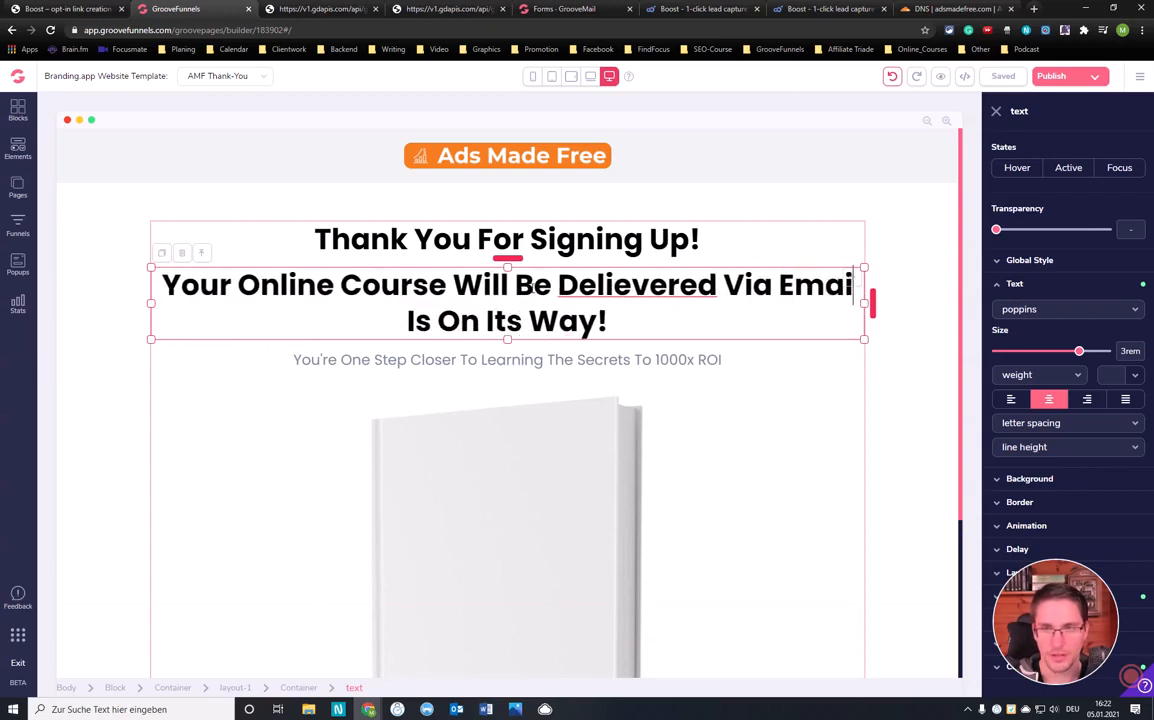
type(".")
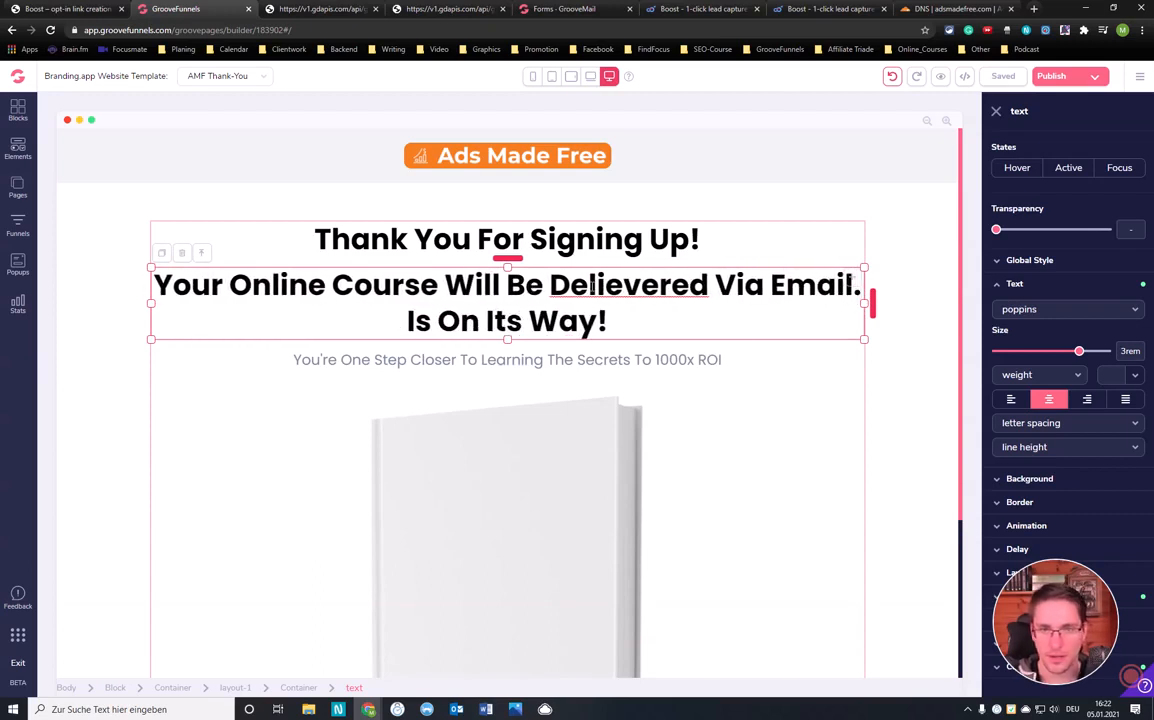
Correct "Delievered" to "Delivered" in the headline and delete the leftover words "Is On Its Way!"
right_click(592, 287)
left_click(668, 298)
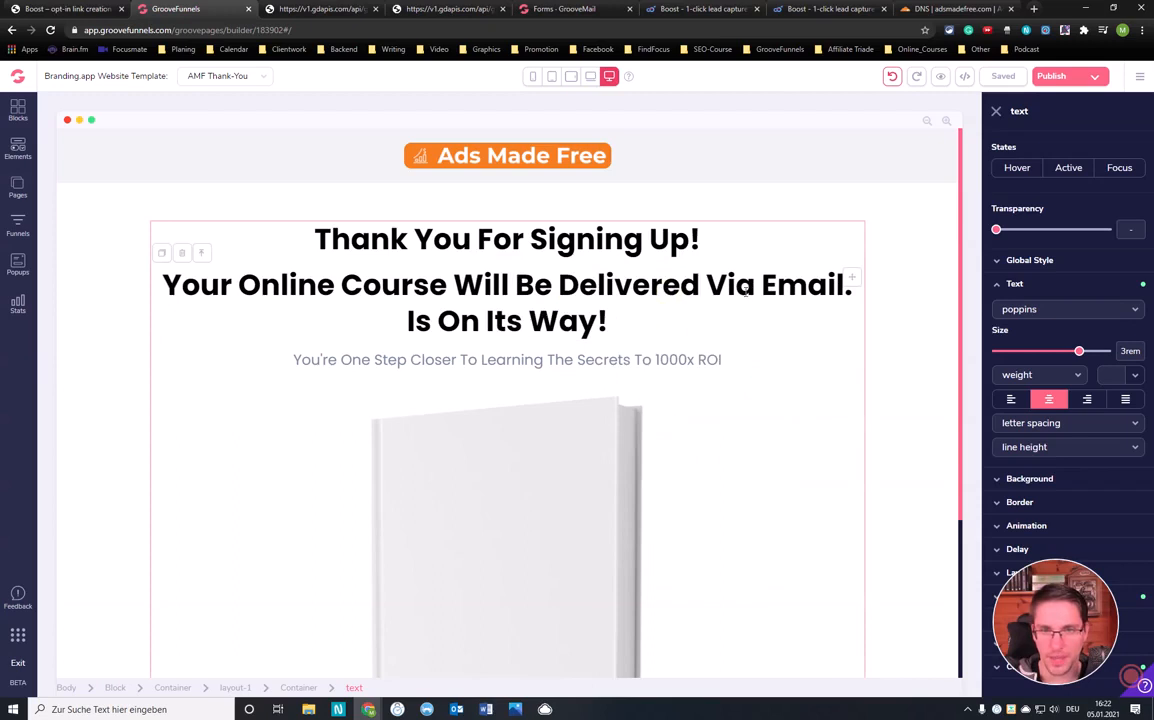
left_click_drag(628, 320, 409, 318)
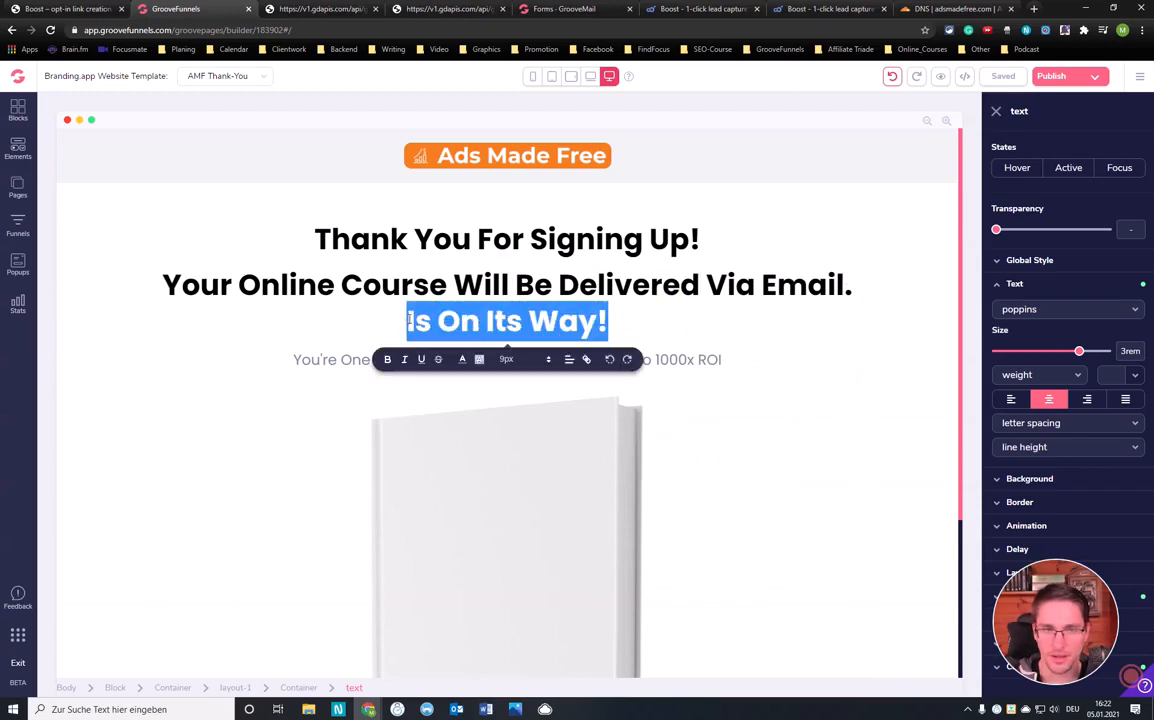
left_click(576, 287)
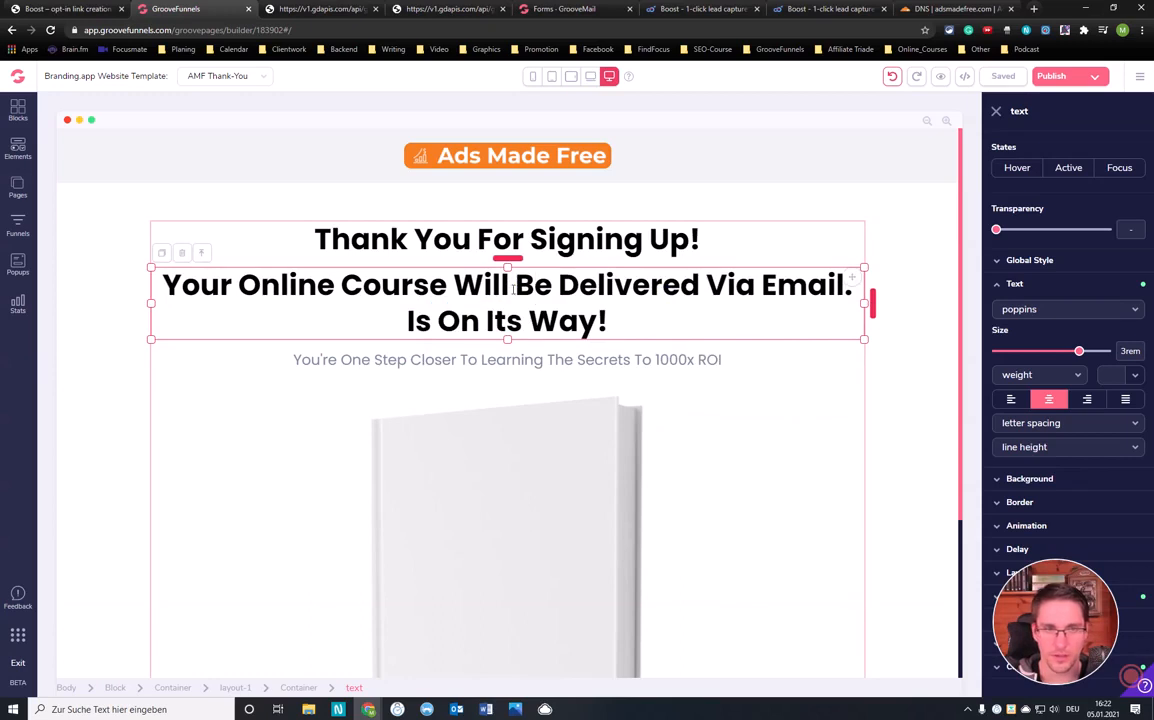
left_click_drag(405, 318, 663, 320)
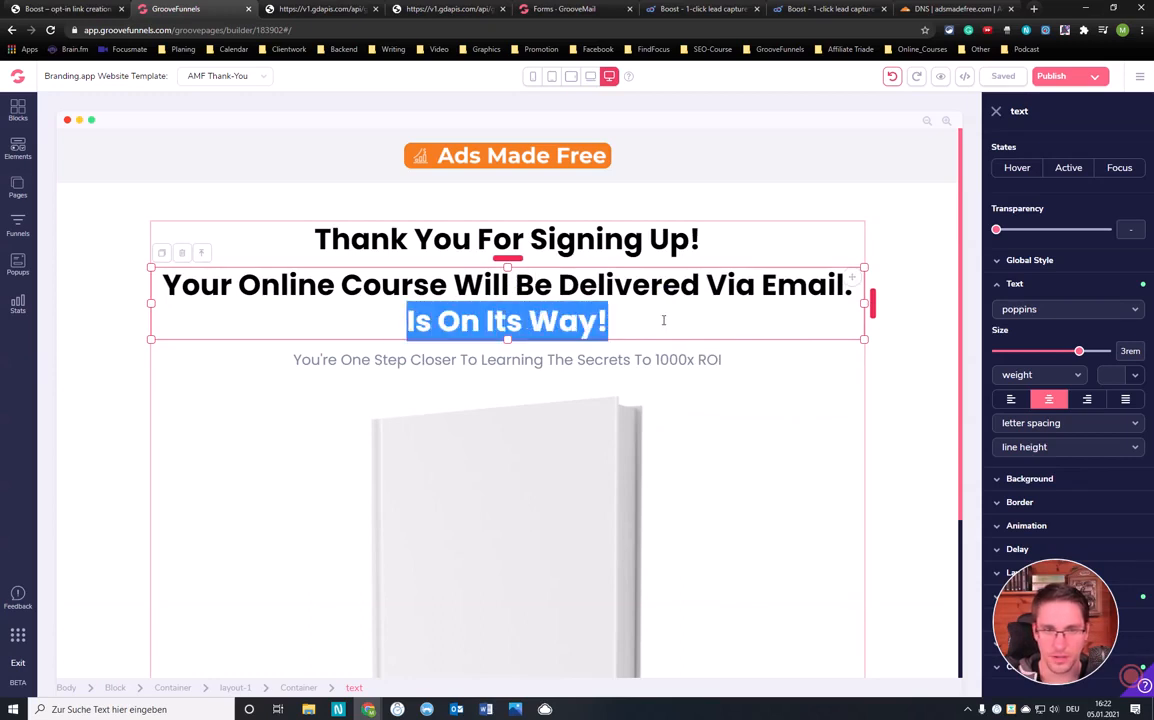
key("BackSpace")
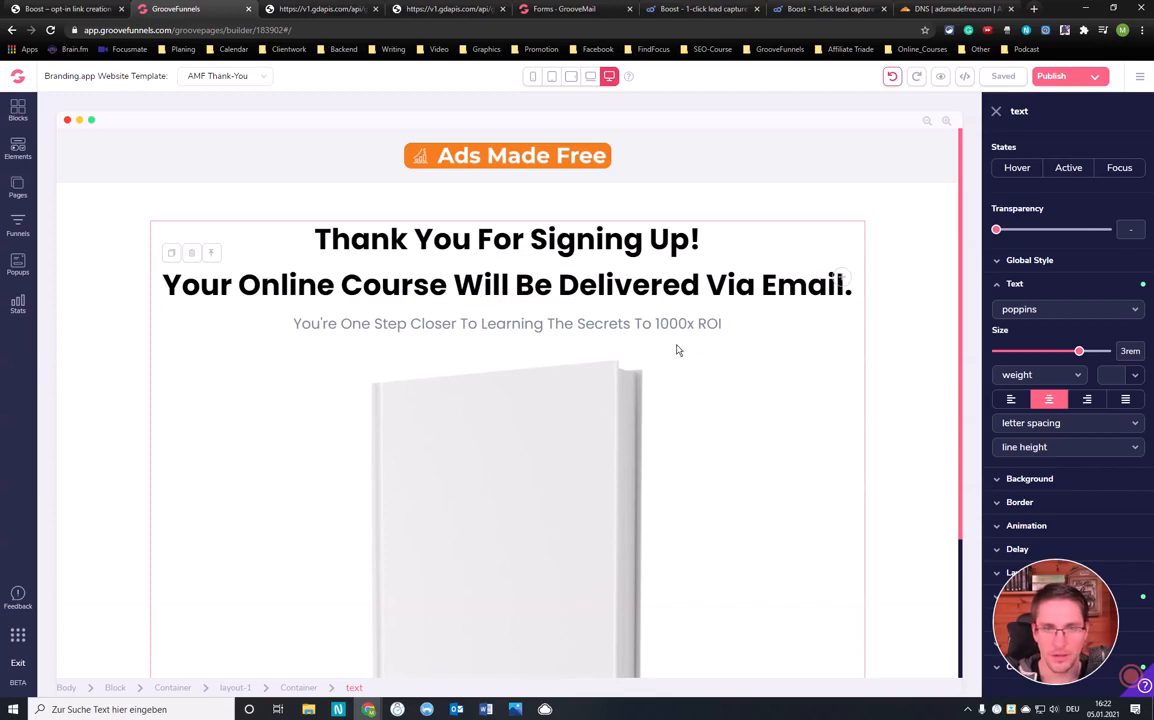
Browse the image library for a replacement for the white book image, and close it without choosing one
left_click(548, 323)
scroll(641, 381, "down", 2)
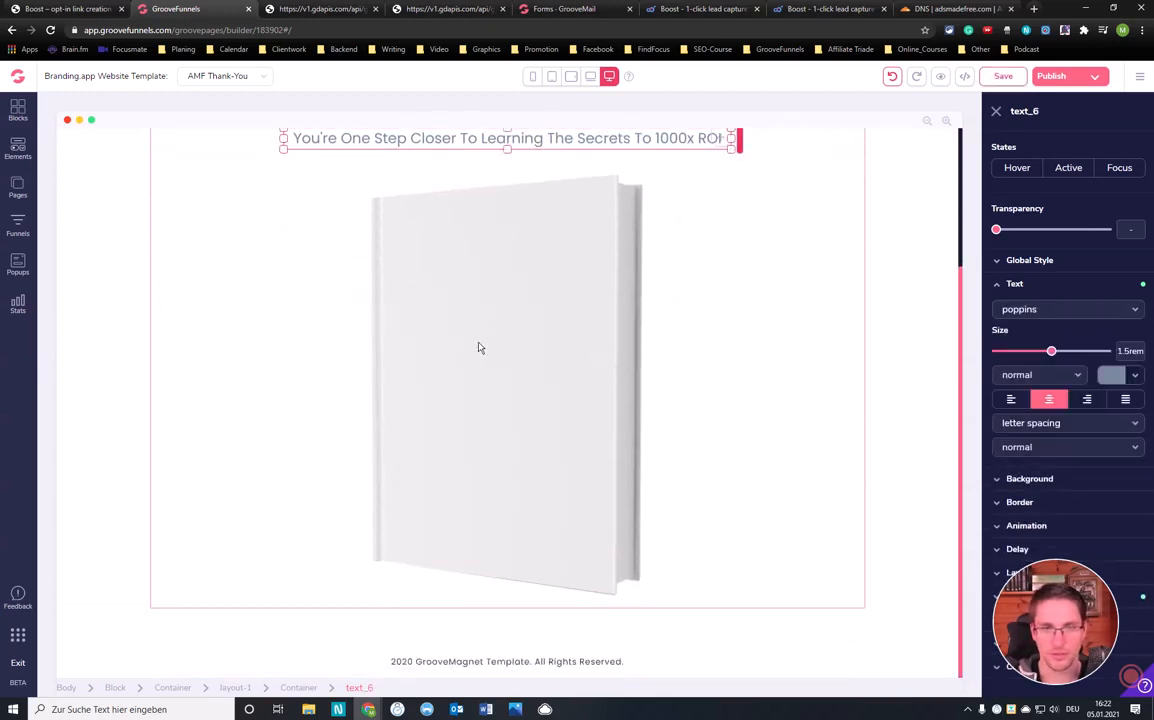
left_click(546, 363)
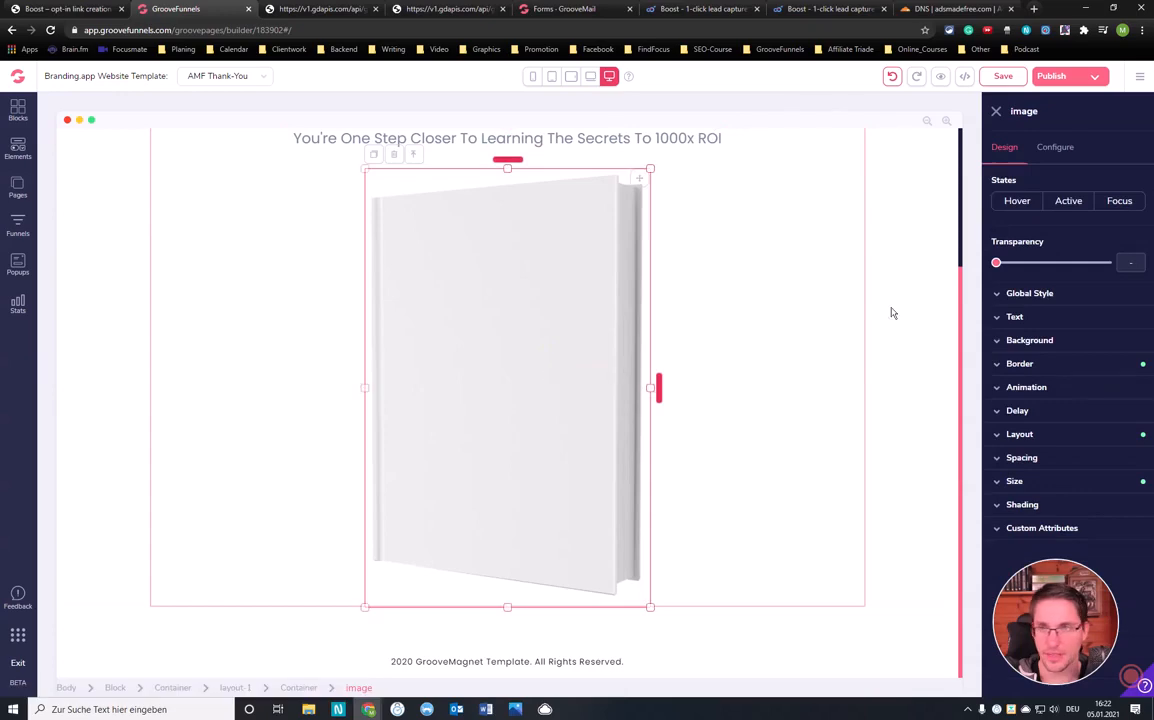
left_click(1056, 147)
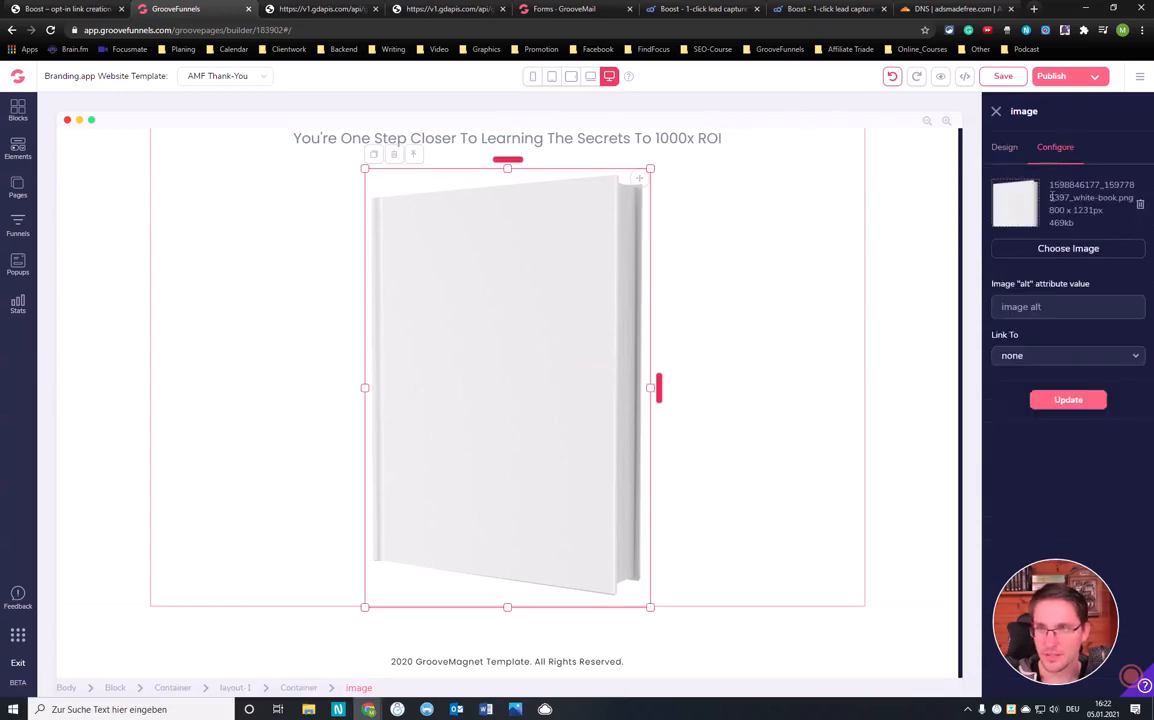
left_click(1050, 253)
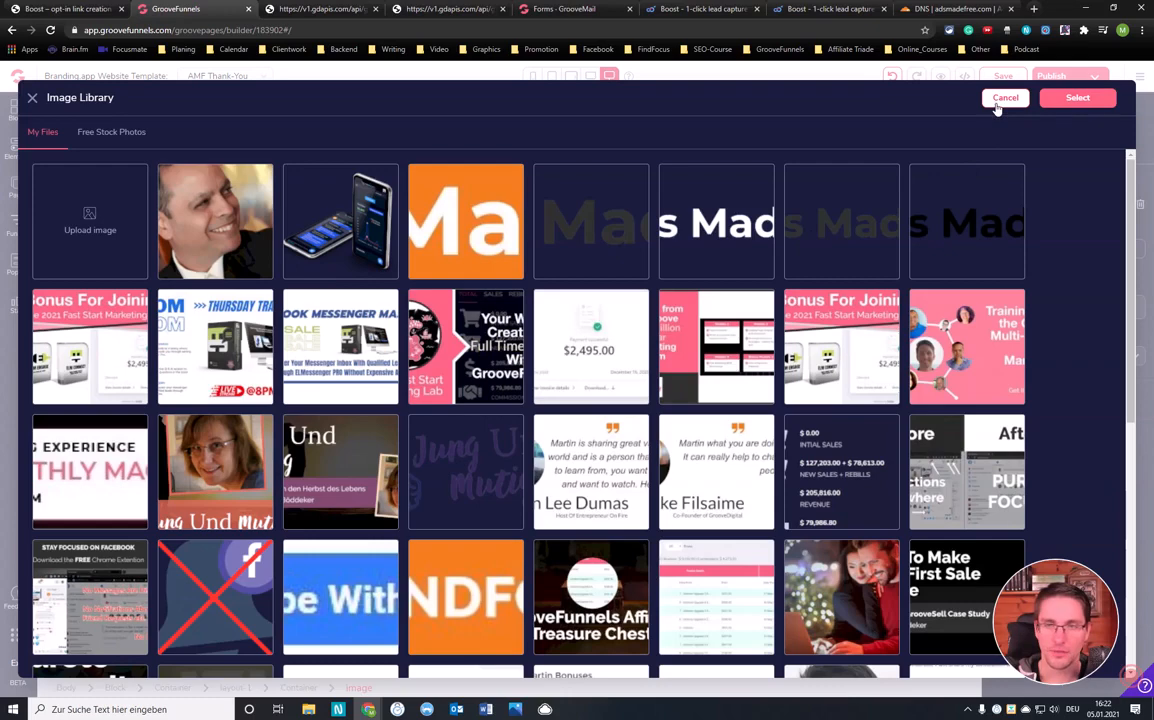
left_click(31, 98)
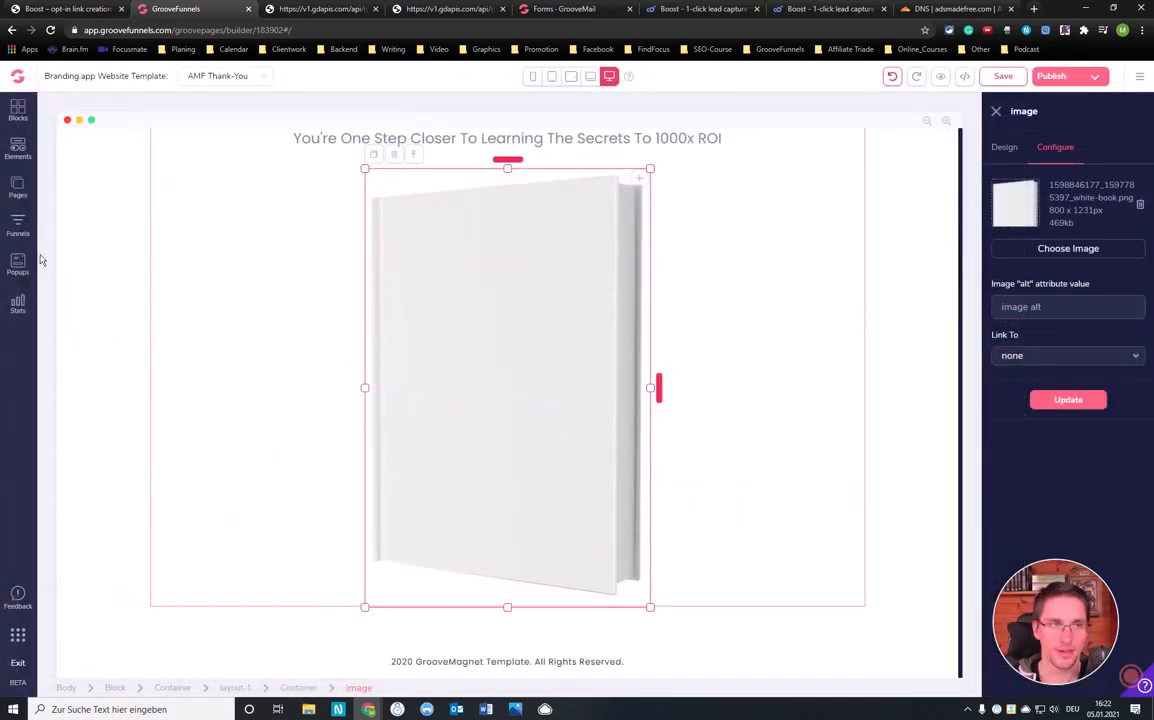
Open GrooveAffiliate in a new browser tab and switch to it
right_click(19, 638)
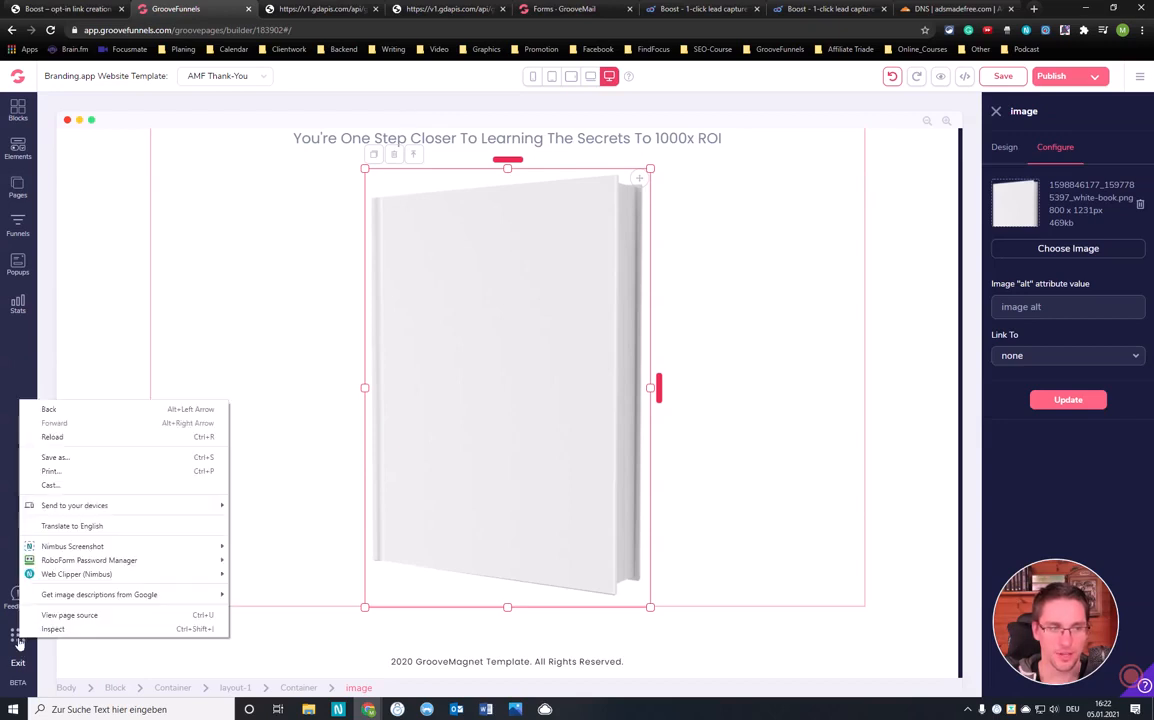
left_click(18, 638)
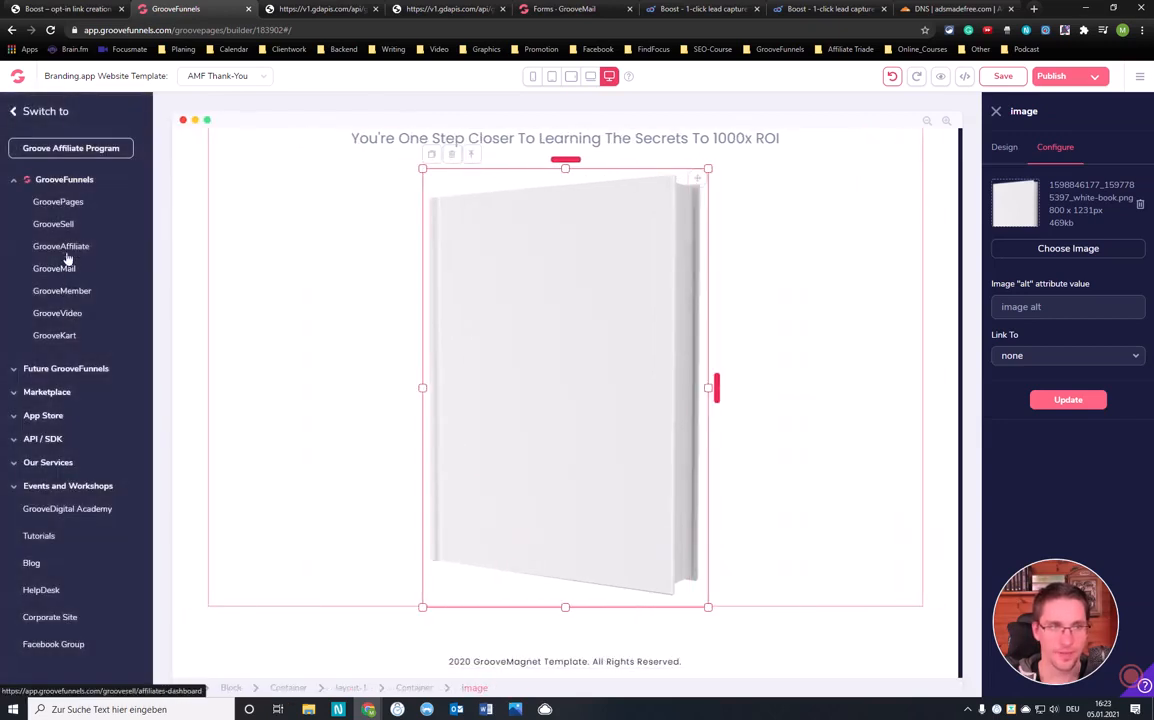
right_click(67, 256)
left_click(105, 258)
left_click(275, 12)
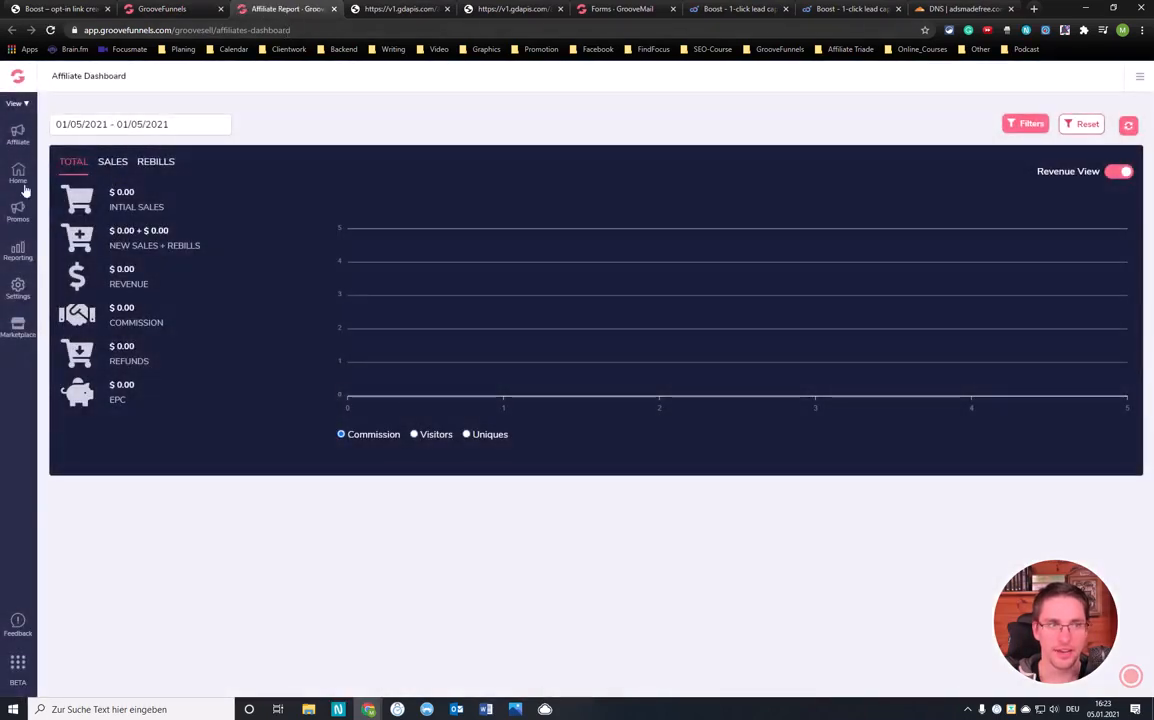
Open the Thank You Page Ads among the promo tools of the GrooveFunnels promotion
left_click(18, 210)
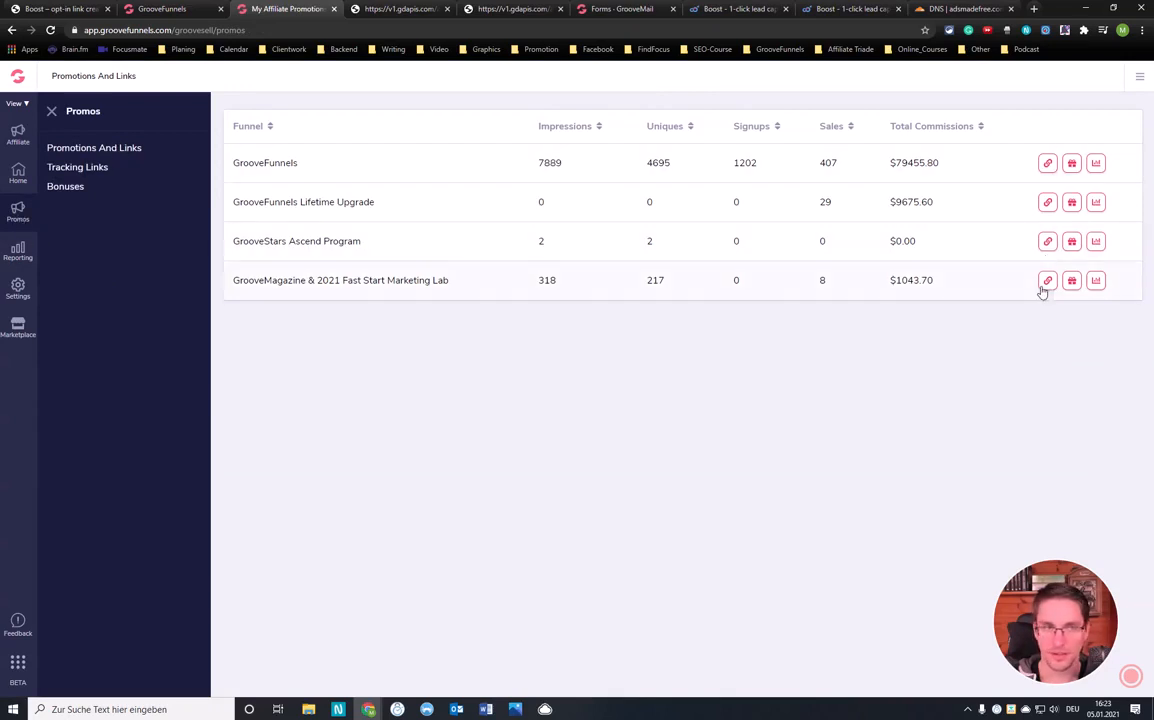
left_click(1047, 203)
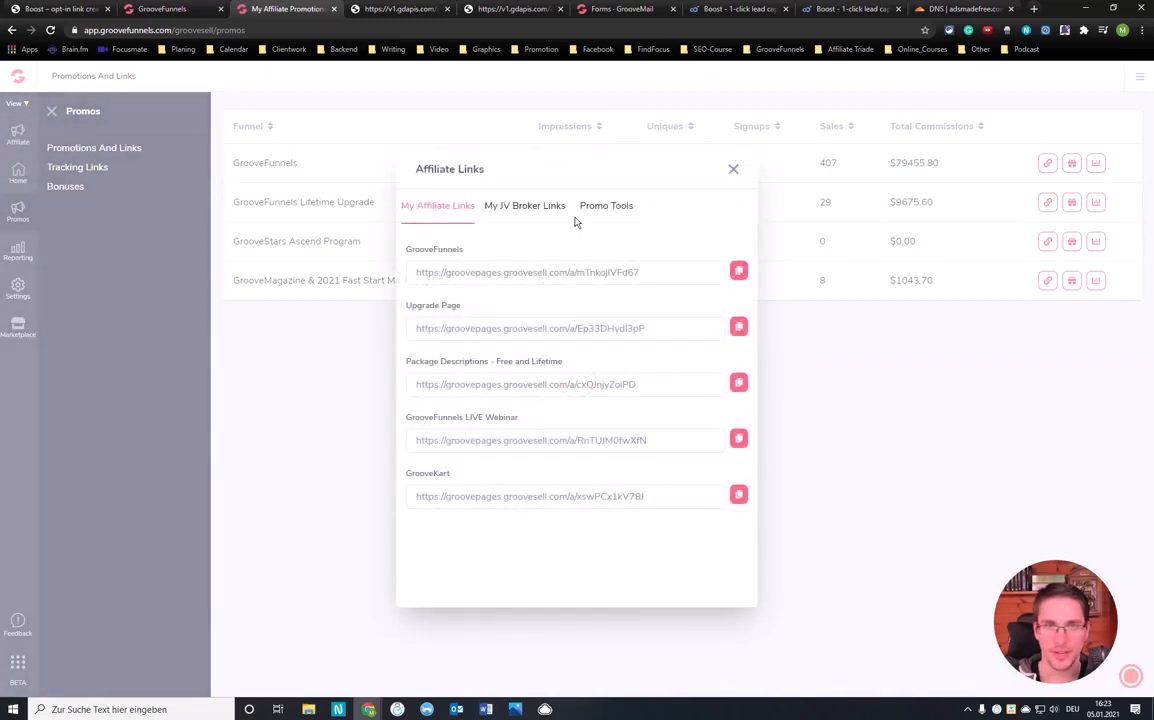
left_click(610, 206)
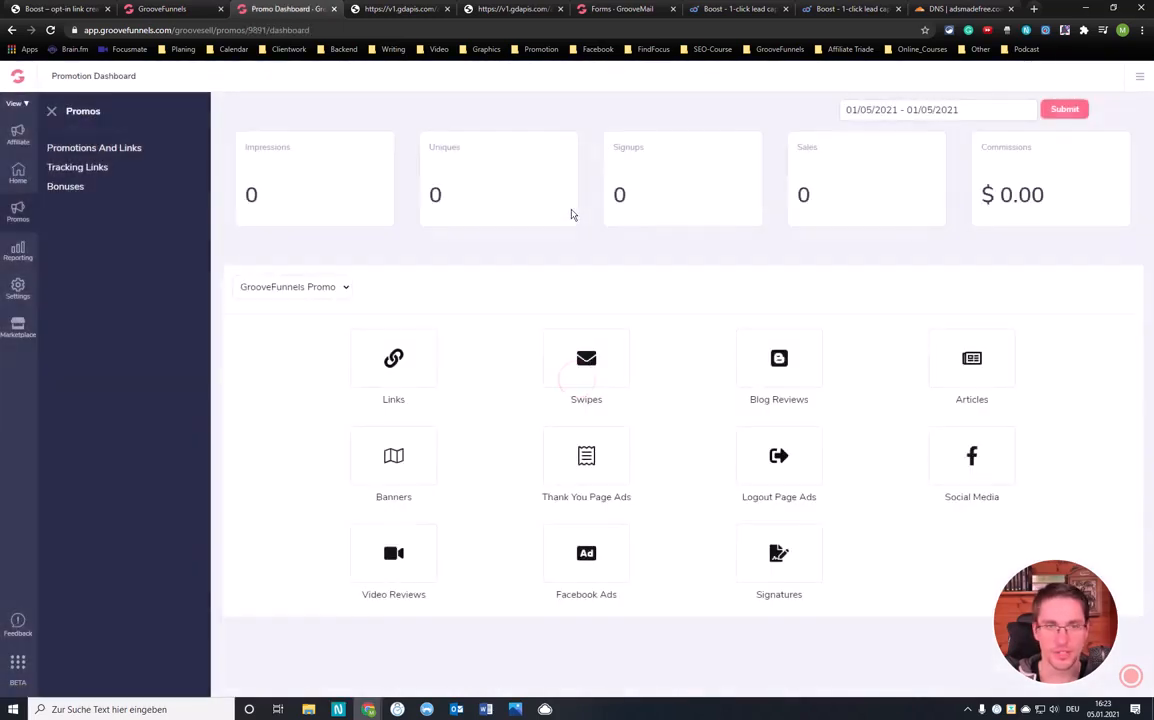
left_click(589, 468)
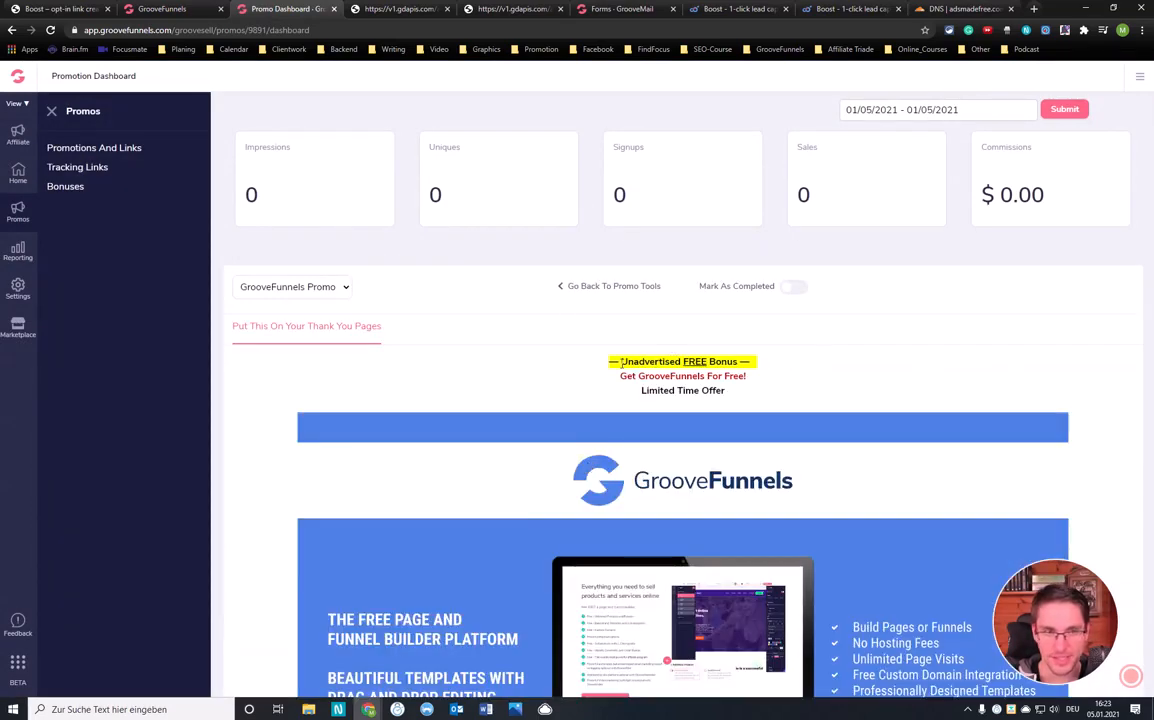
Review the GrooveFunnels thank-you page ad and copy its HTML code
scroll(650, 369, "down", 5)
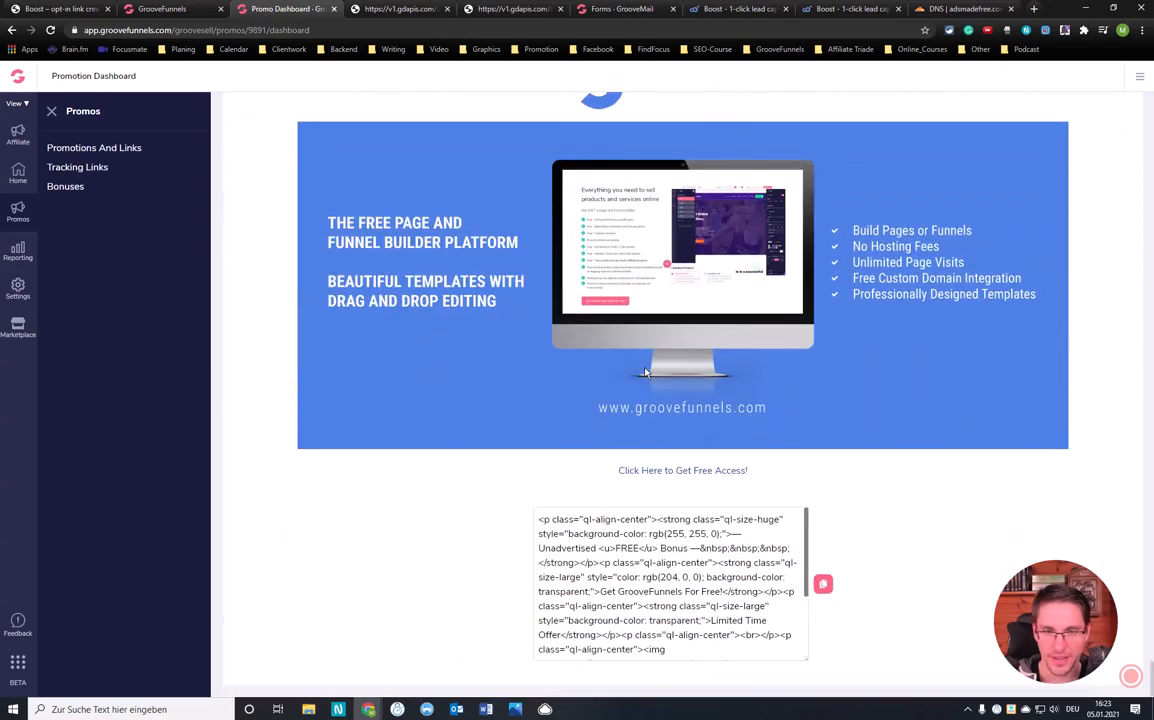
scroll(636, 403, "up", 1)
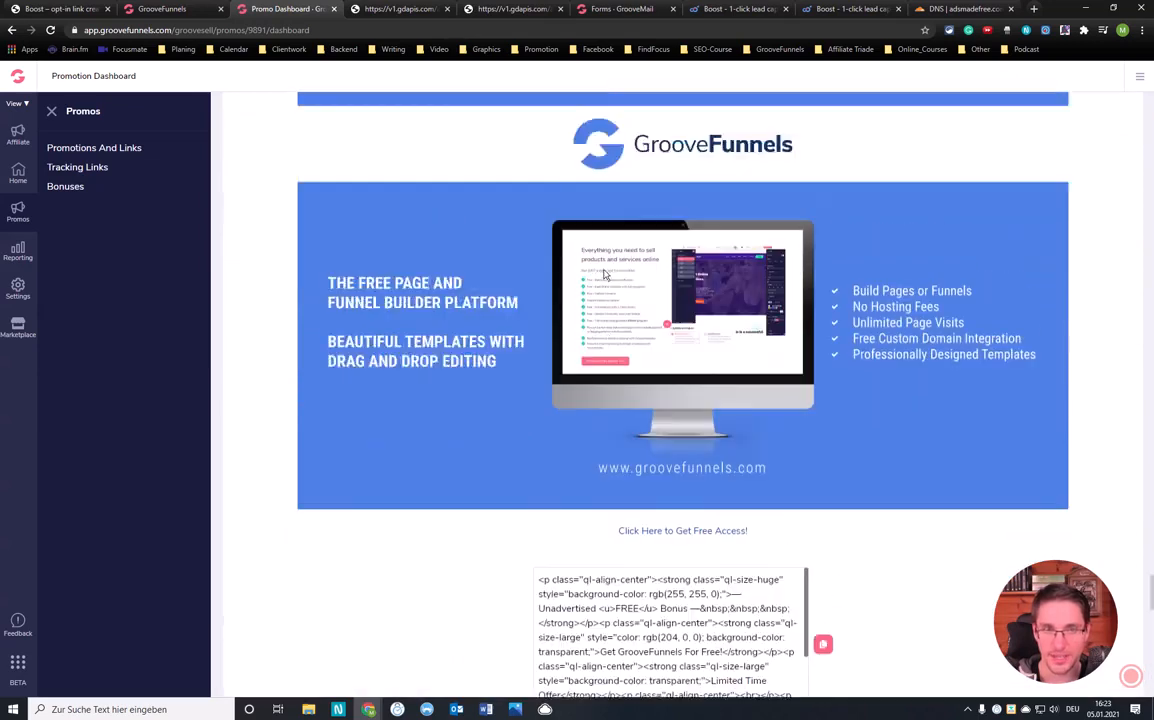
scroll(635, 321, "down", 1)
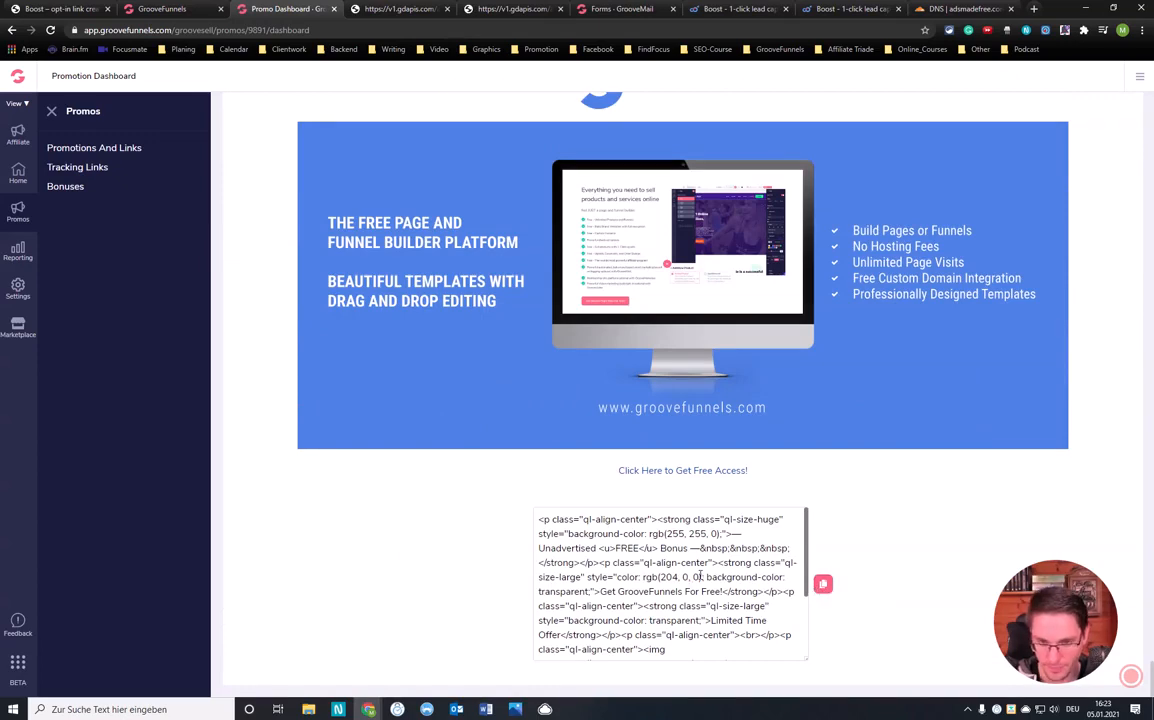
left_click(823, 584)
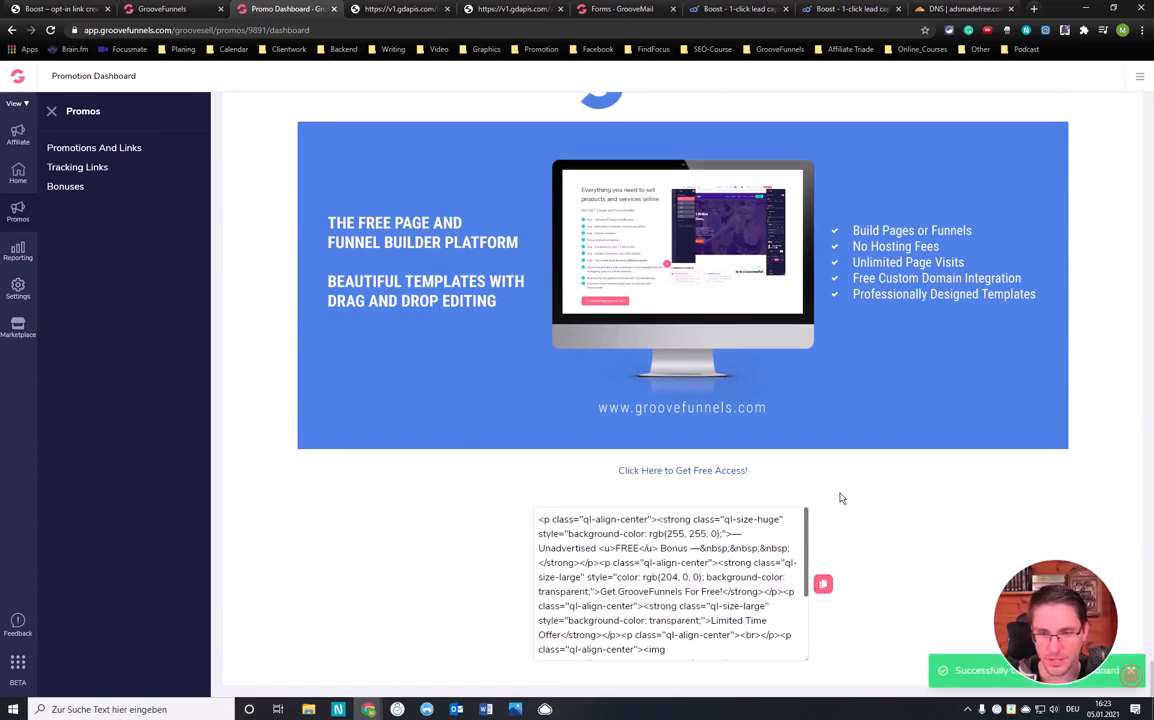
scroll(737, 384, "up", 4)
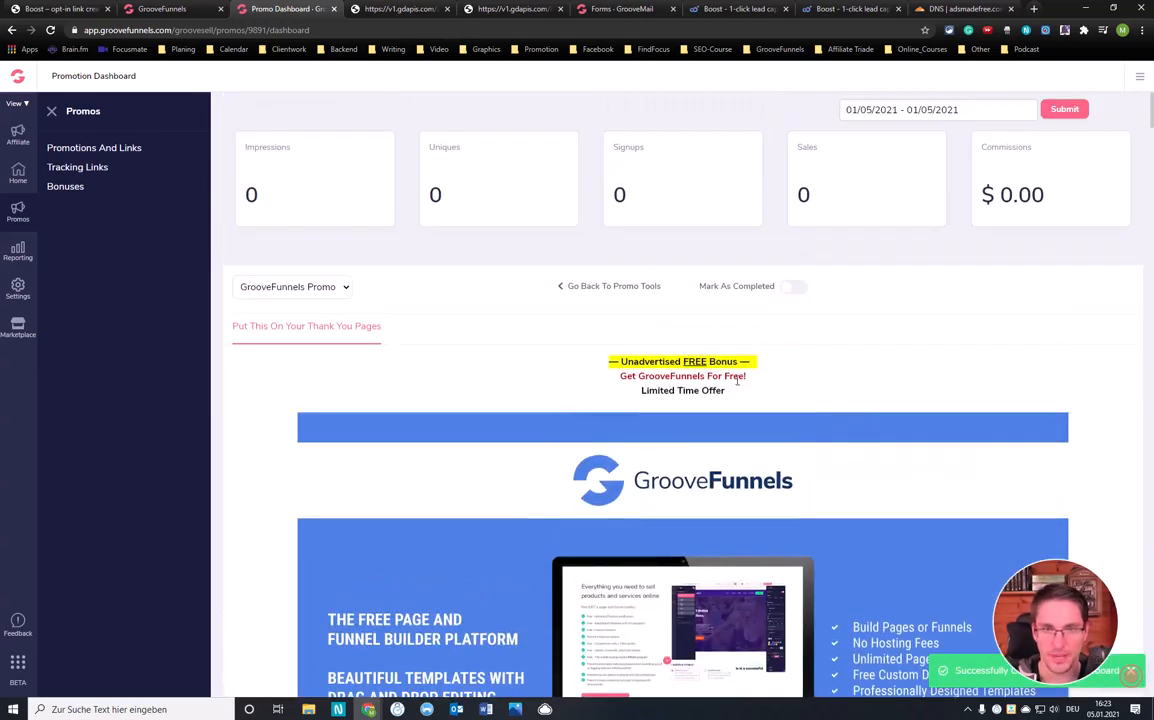
scroll(737, 385, "down", 1)
scroll(732, 385, "up", 2)
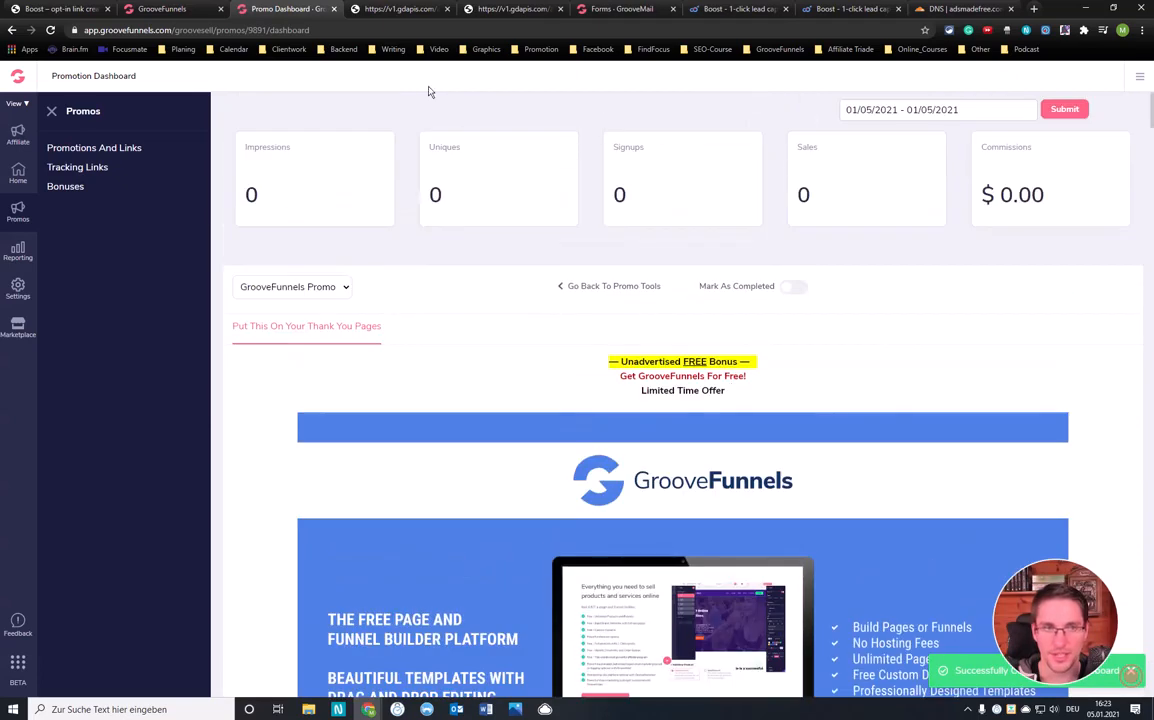
Return to the AMF Thank-You page in the page builder and delete the white book image
left_click(162, 9)
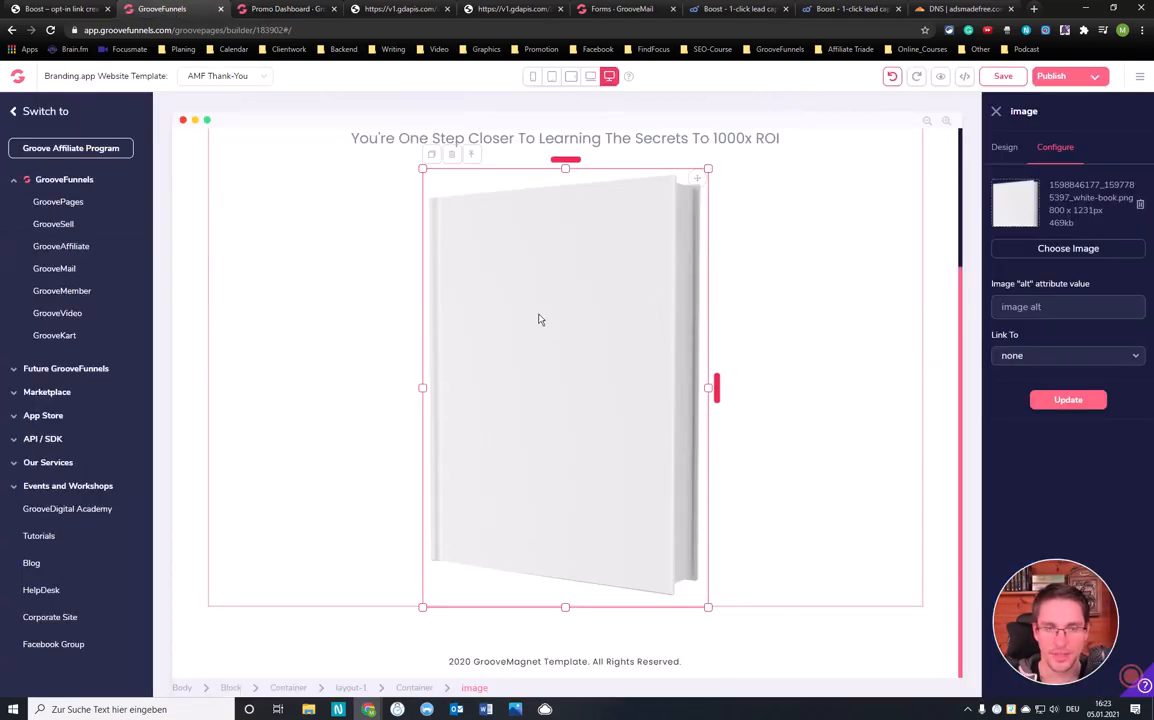
left_click(451, 157)
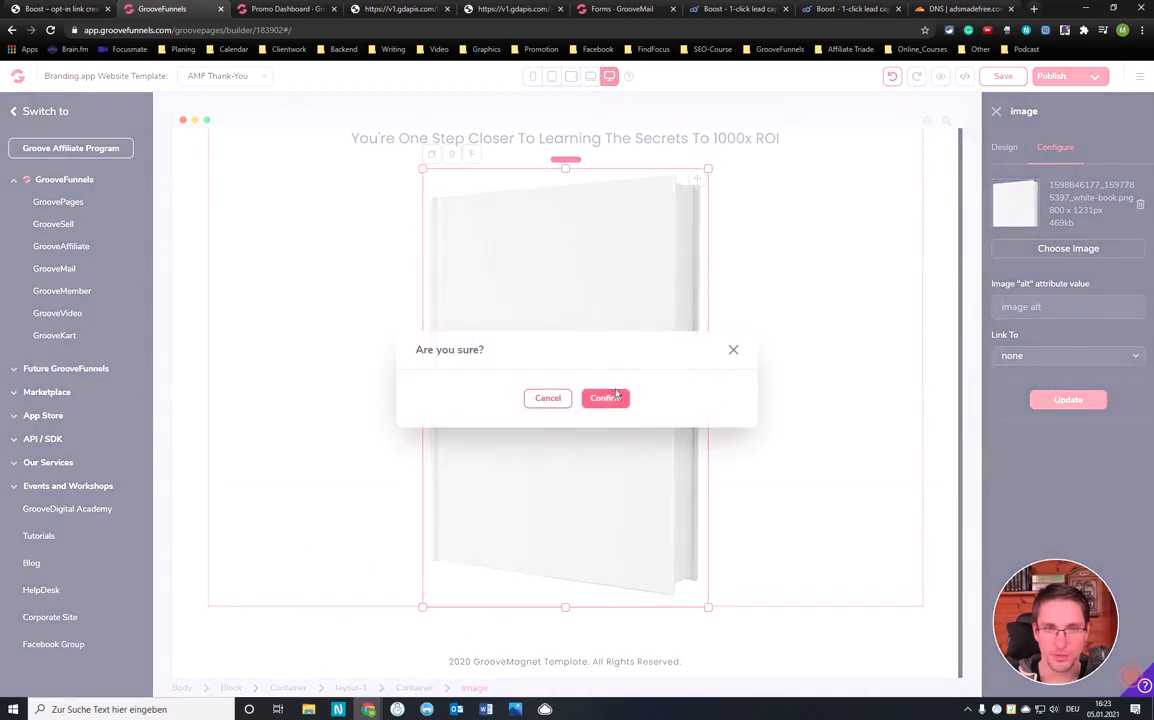
left_click(605, 398)
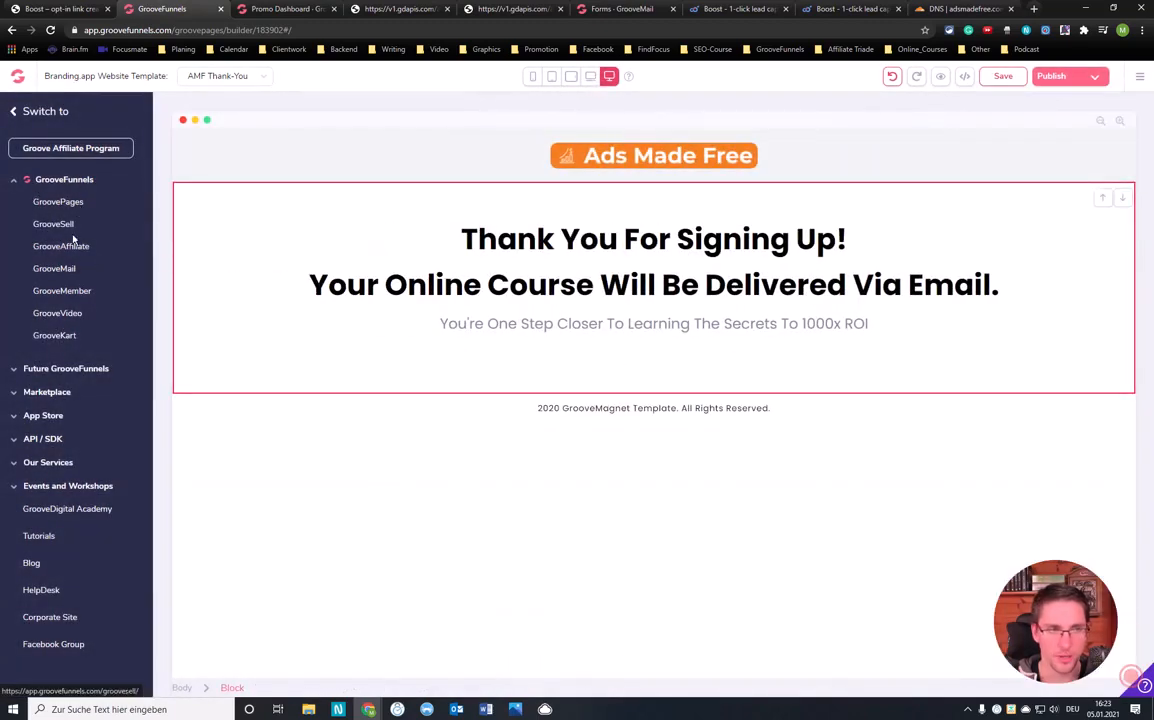
Add a Code Embed element directly below the "You're One Step Closer" subtitle
left_click(440, 326)
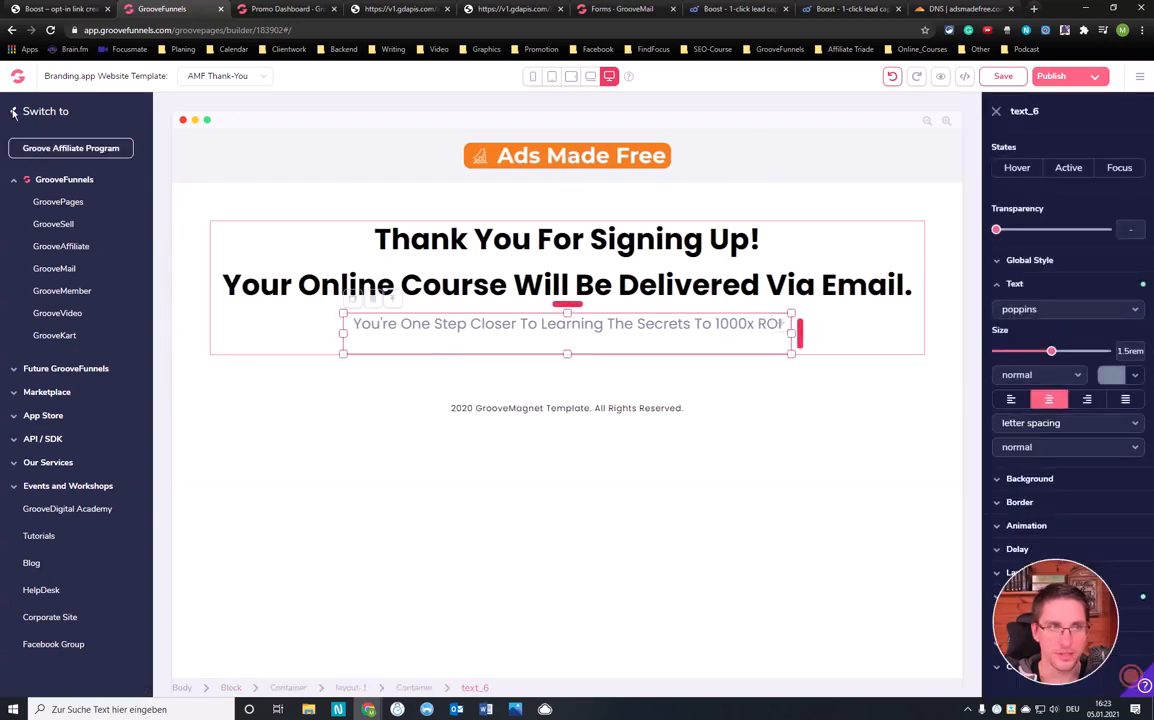
left_click(13, 112)
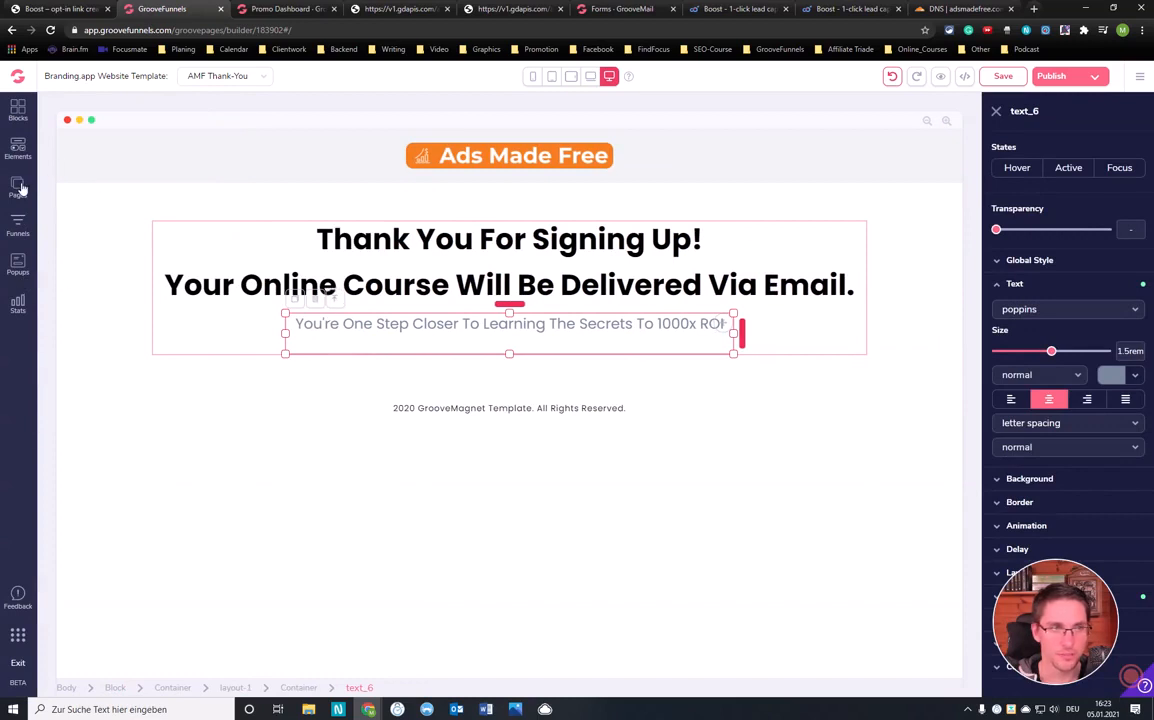
left_click(14, 143)
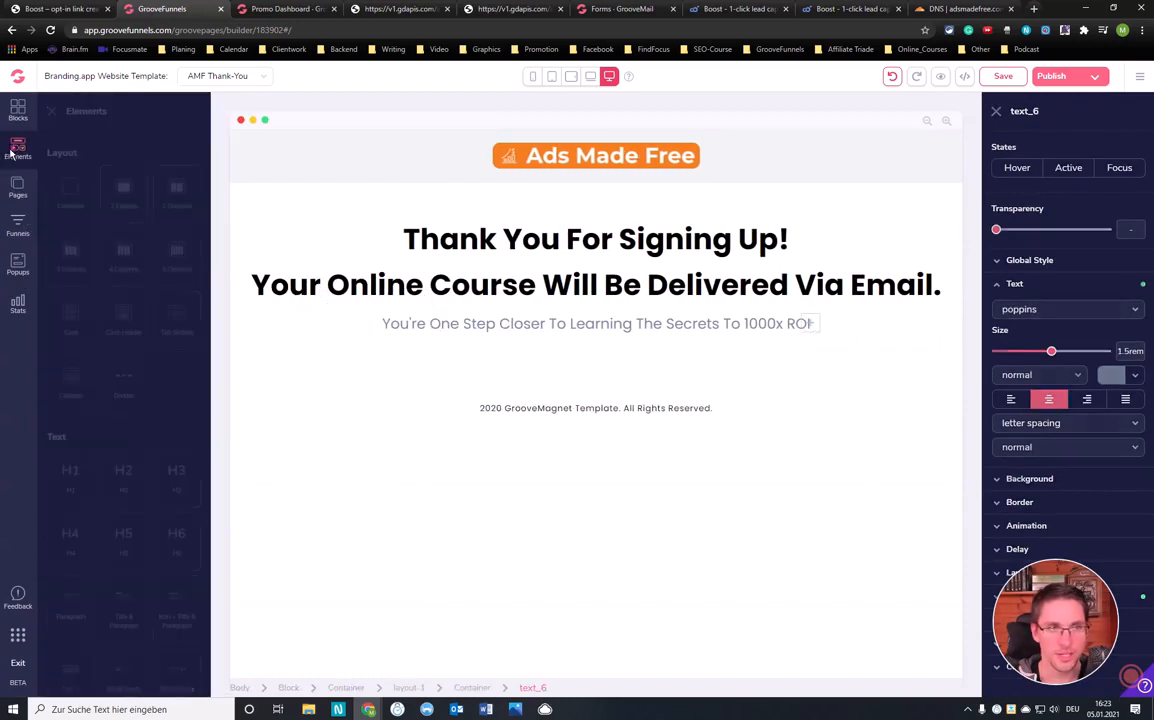
scroll(119, 328, "down", 15)
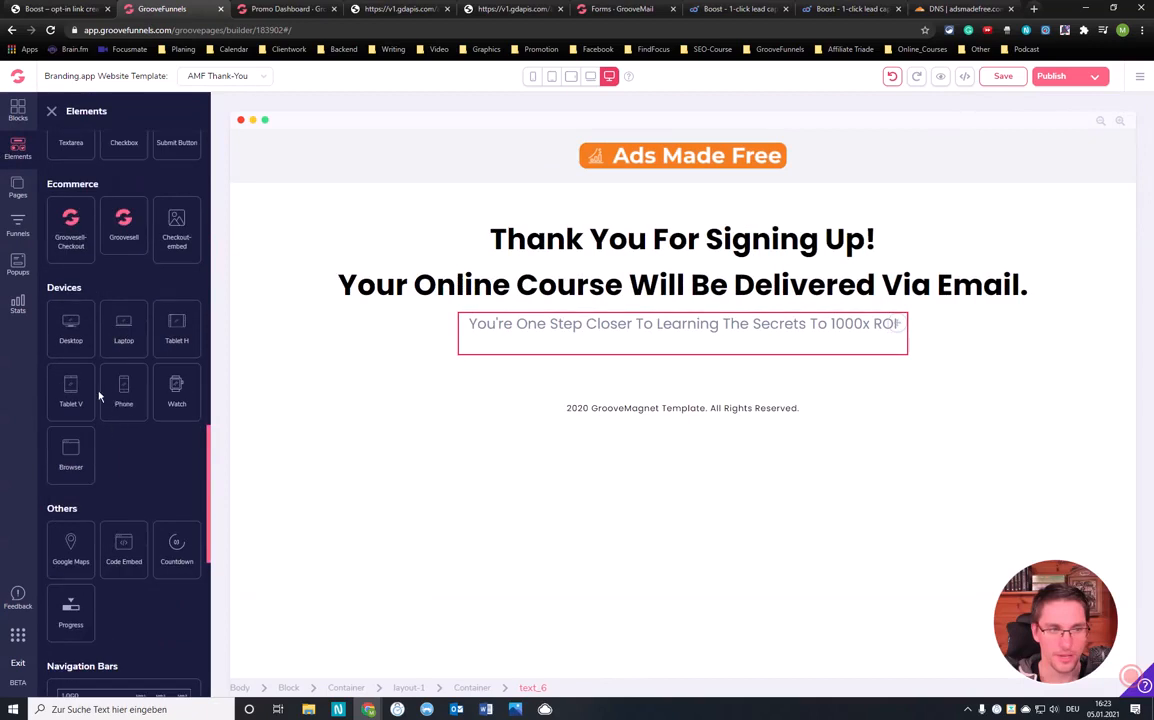
scroll(120, 451, "down", 1)
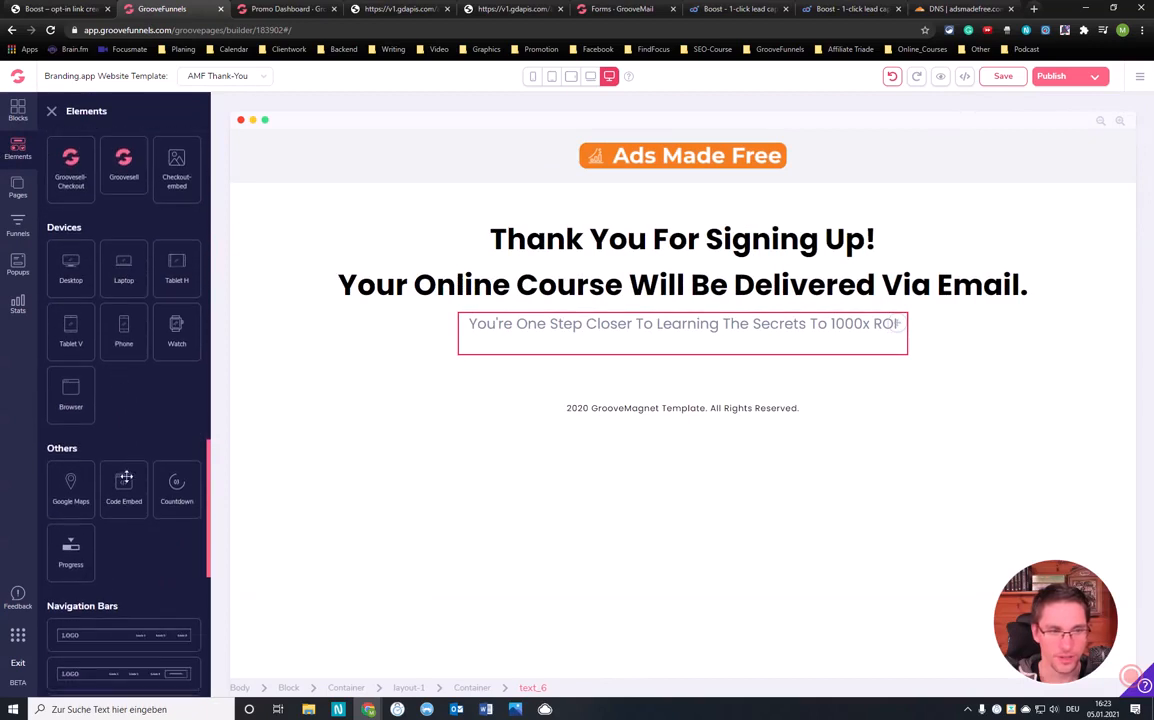
left_click_drag(124, 488, 659, 356)
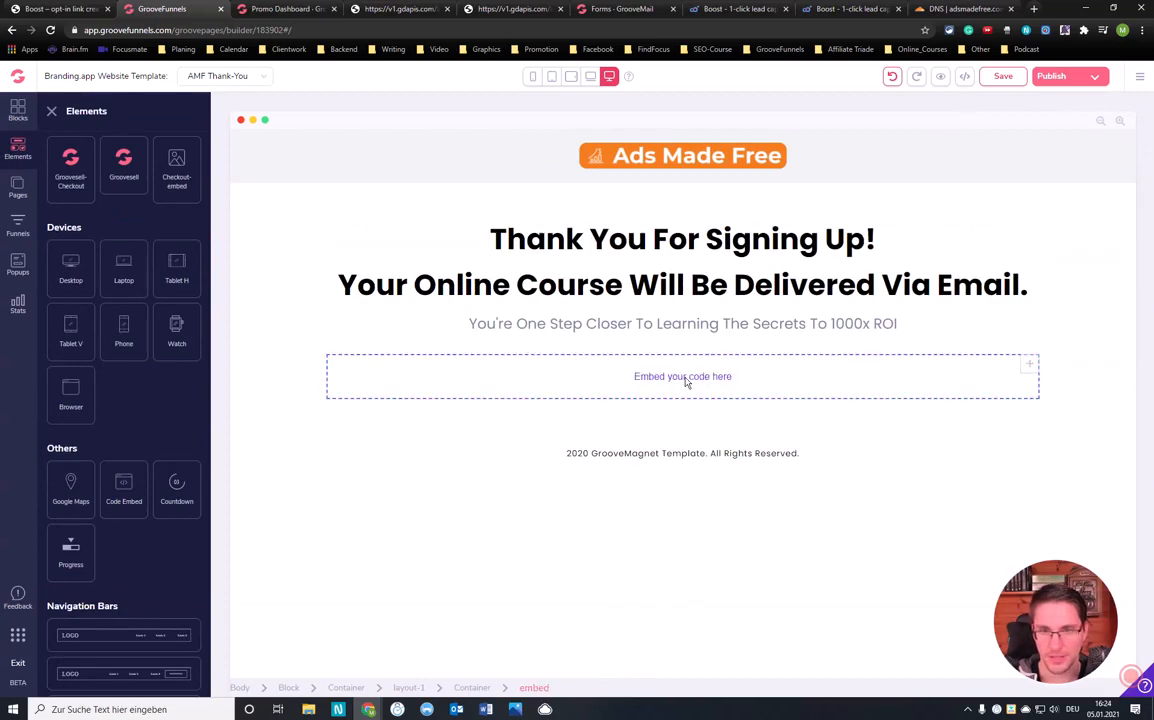
Paste the copied GrooveFunnels ad code into the embed element's source code and save it
left_click(685, 382)
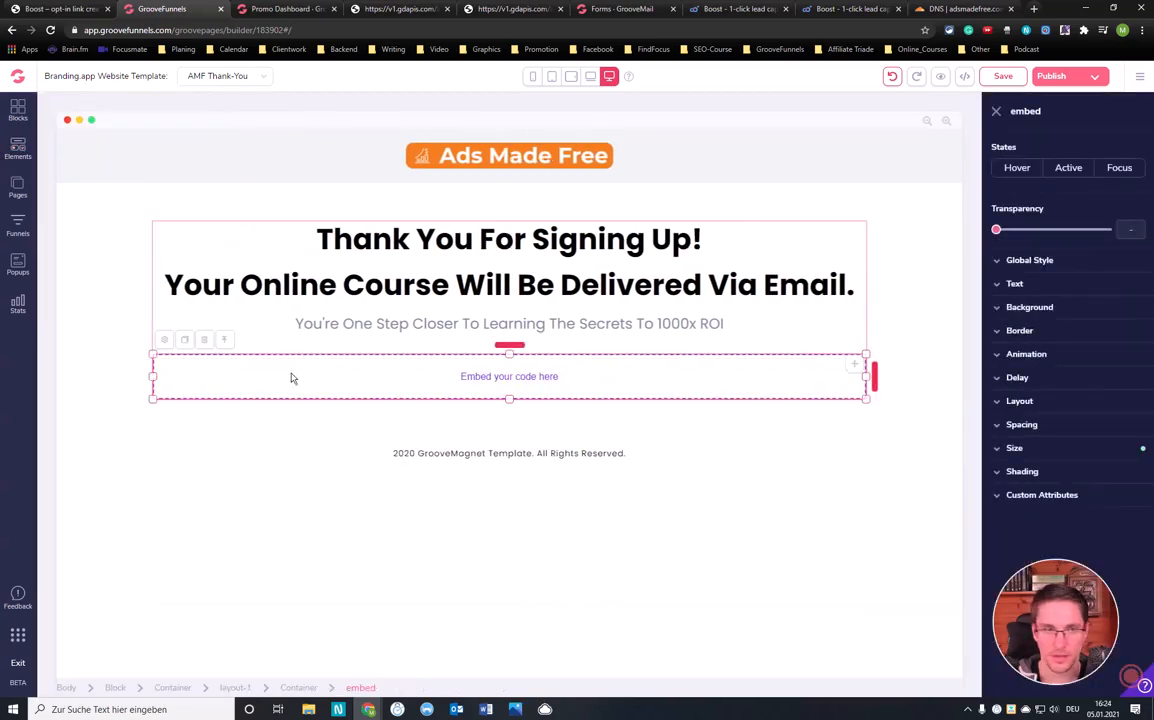
left_click(167, 339)
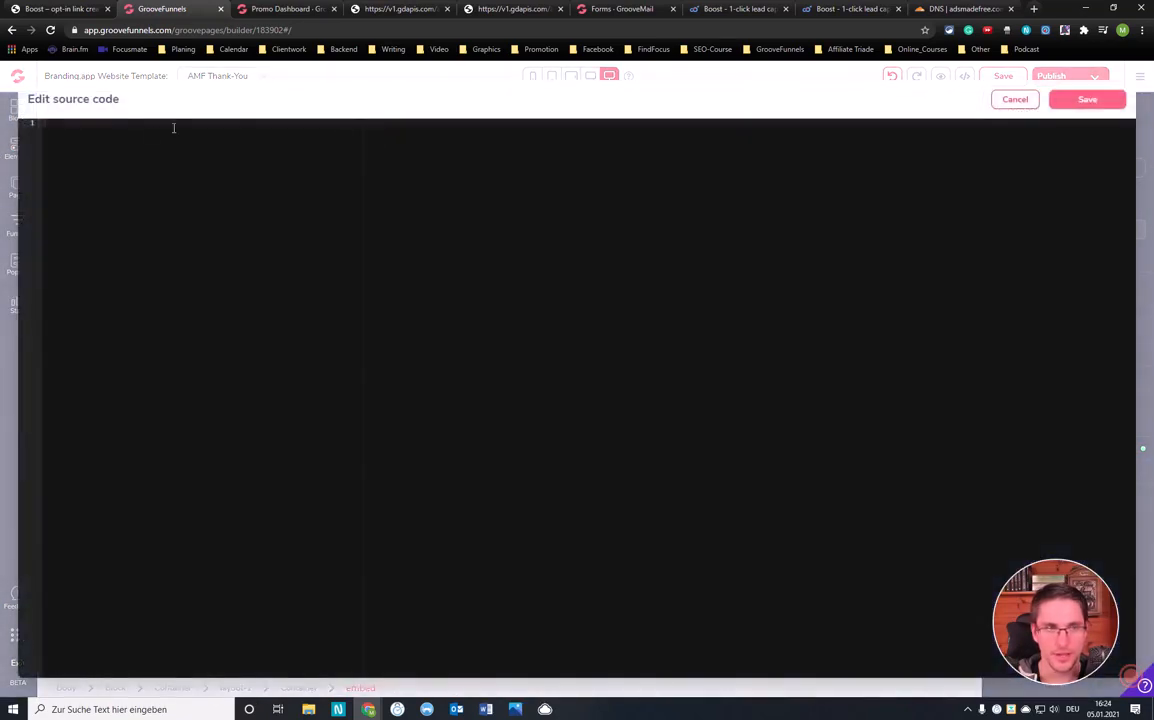
left_click(116, 125)
key("ctrl+v")
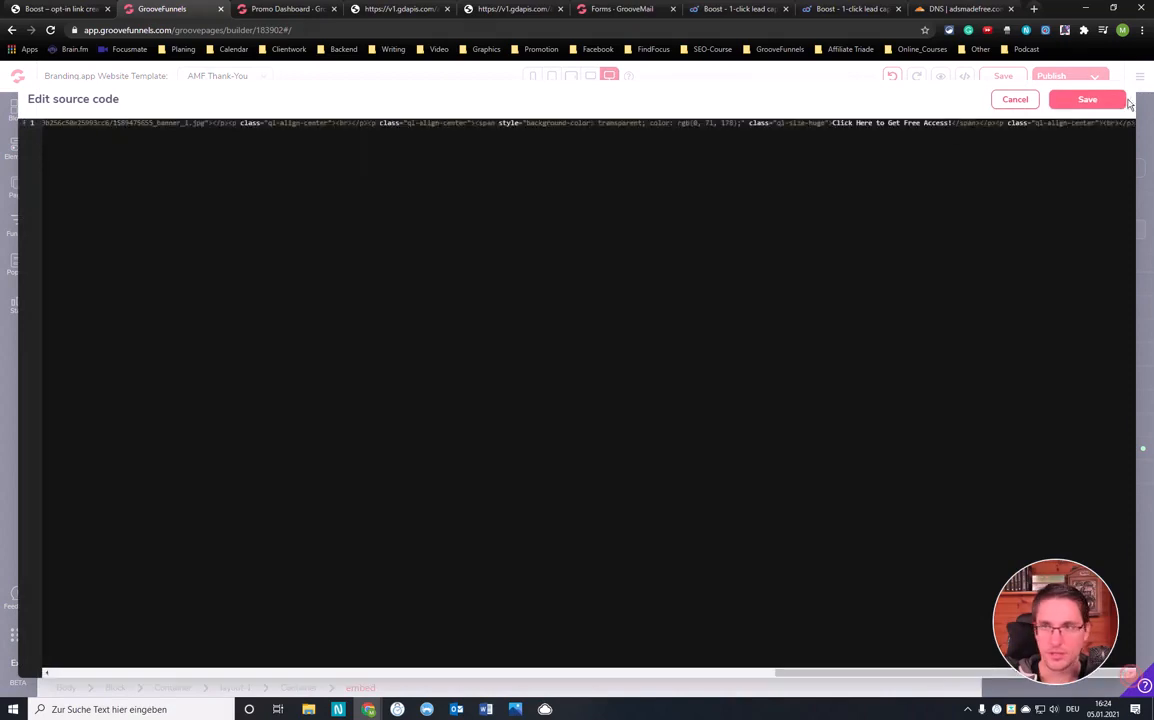
left_click(1087, 99)
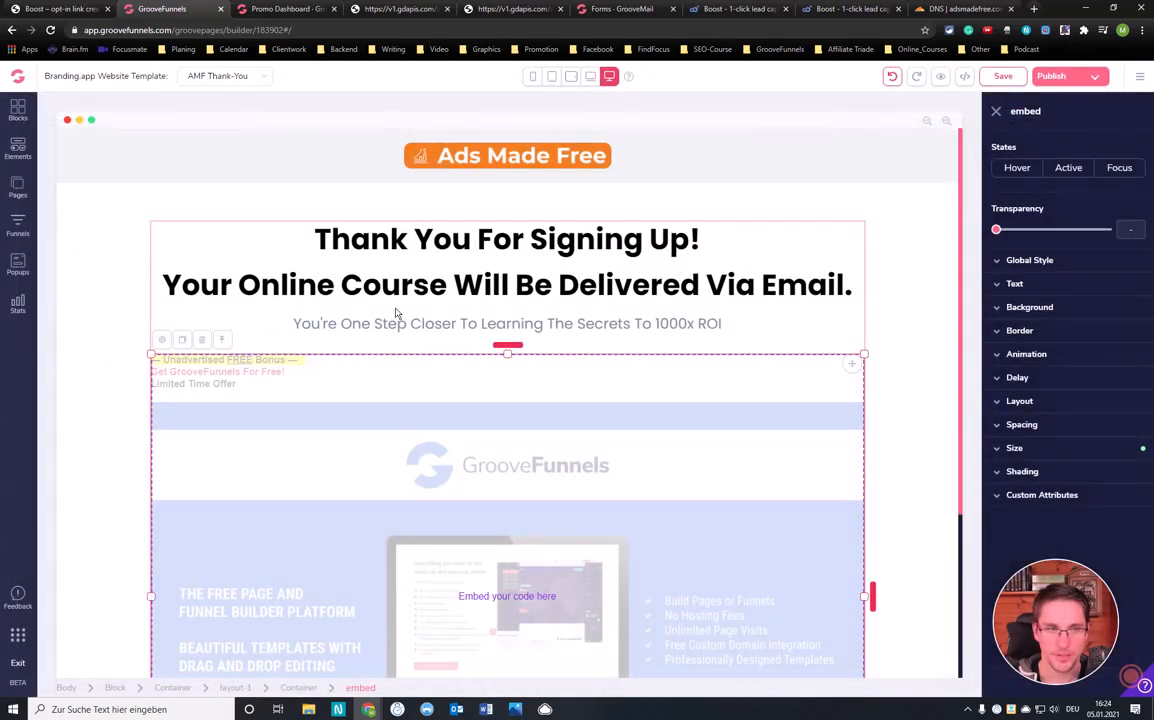
Examine the layout of the embedded GrooveFunnels ad from its headline lines to its access link
left_click(396, 287)
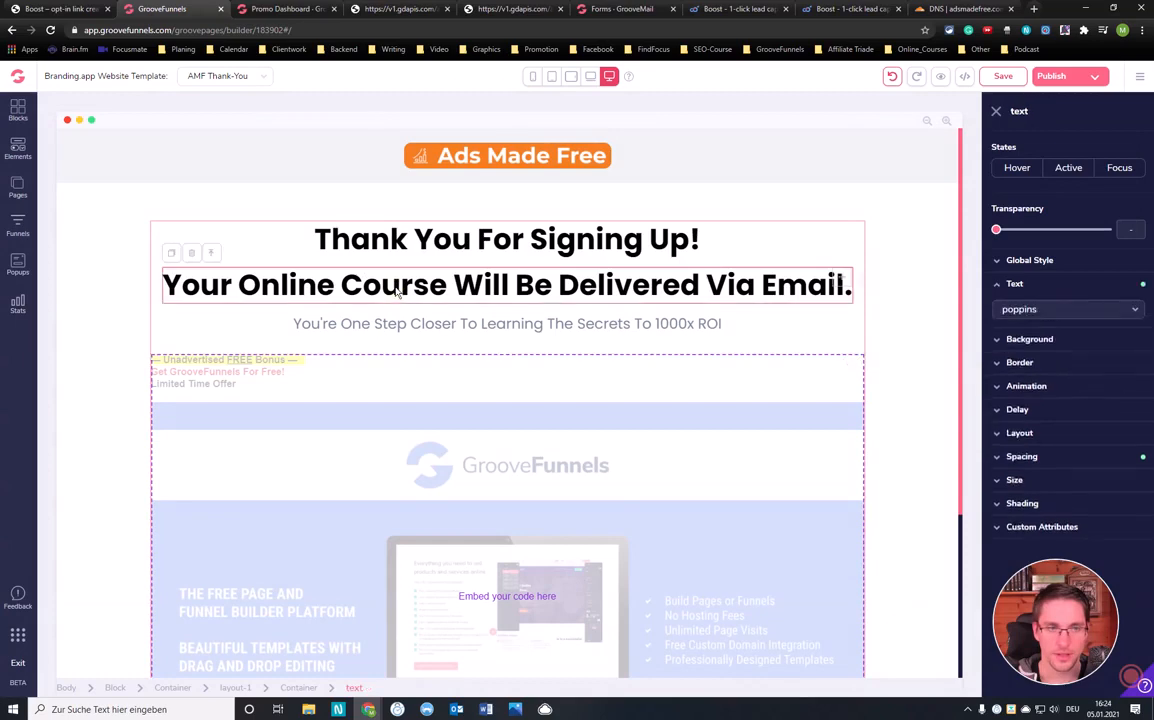
left_click(310, 381)
scroll(430, 398, "down", 1)
scroll(425, 392, "down", 2)
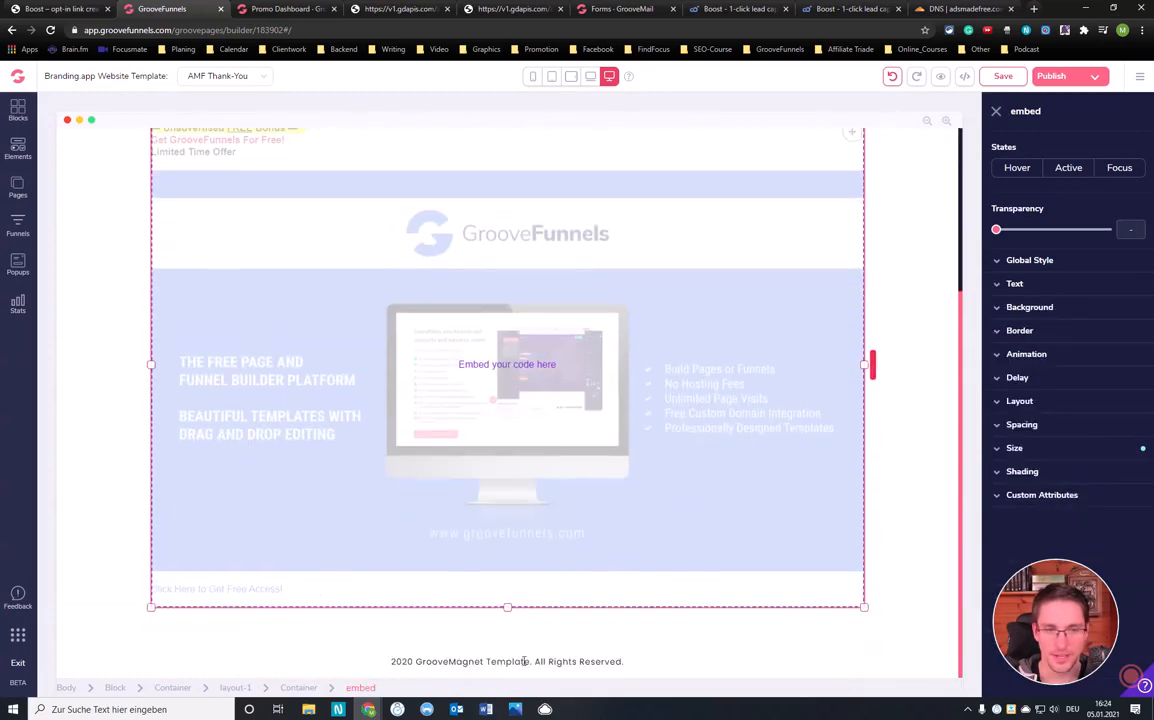
scroll(661, 428, "up", 3)
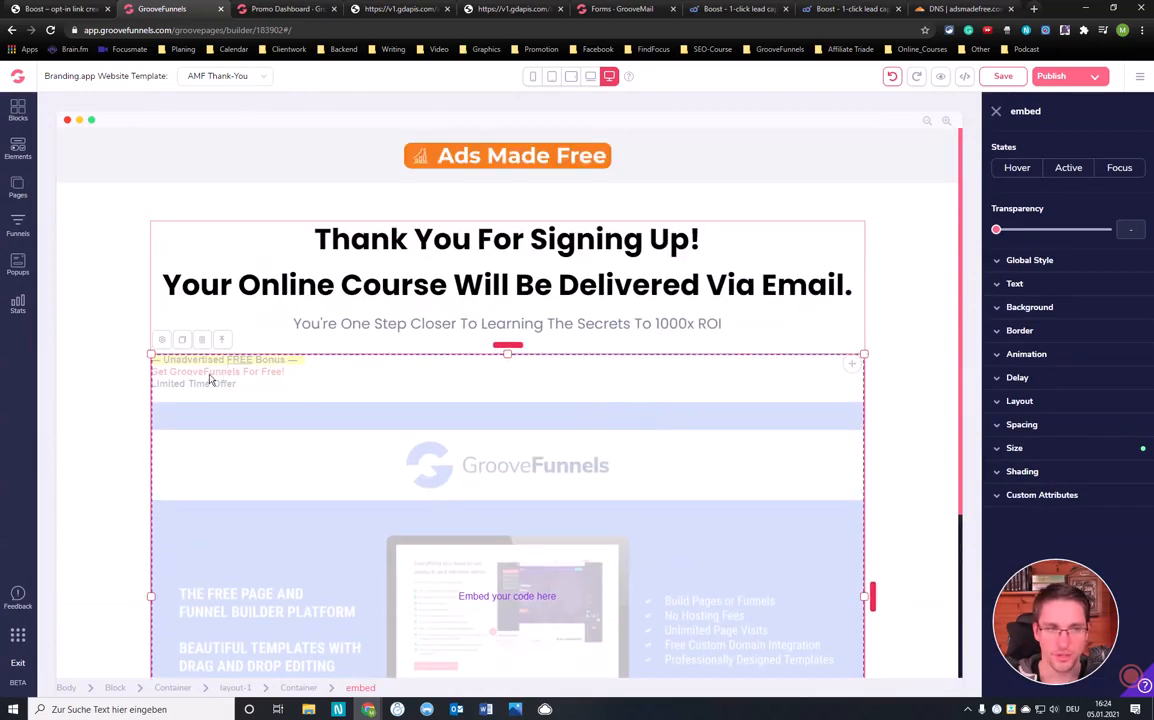
scroll(633, 416, "down", 3)
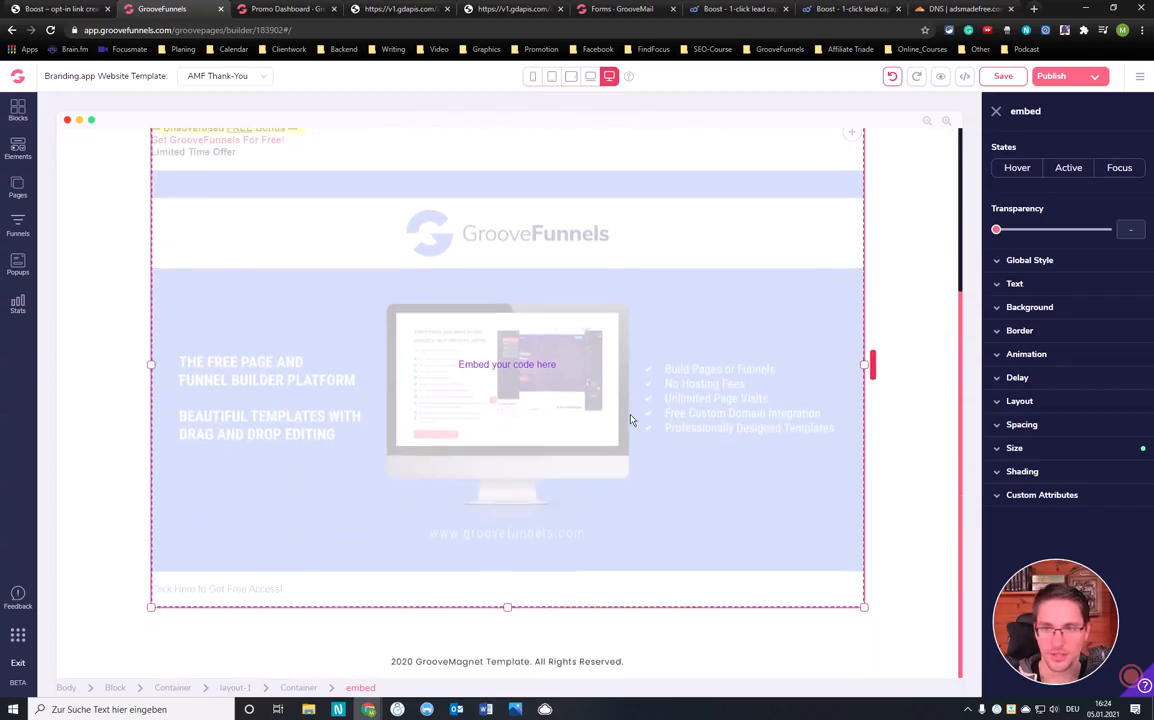
Publish the site and preview the thank-you page, checking the embedded GrooveFunnels ad down to its free-access link
left_click(1040, 80)
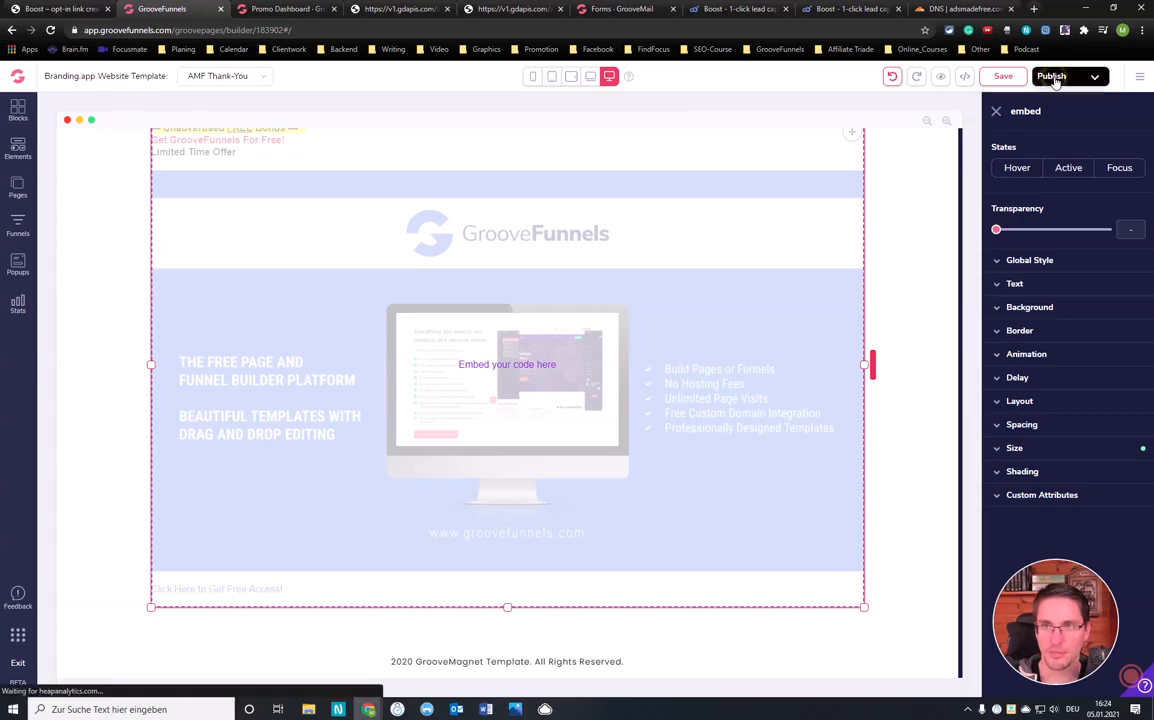
left_click(942, 77)
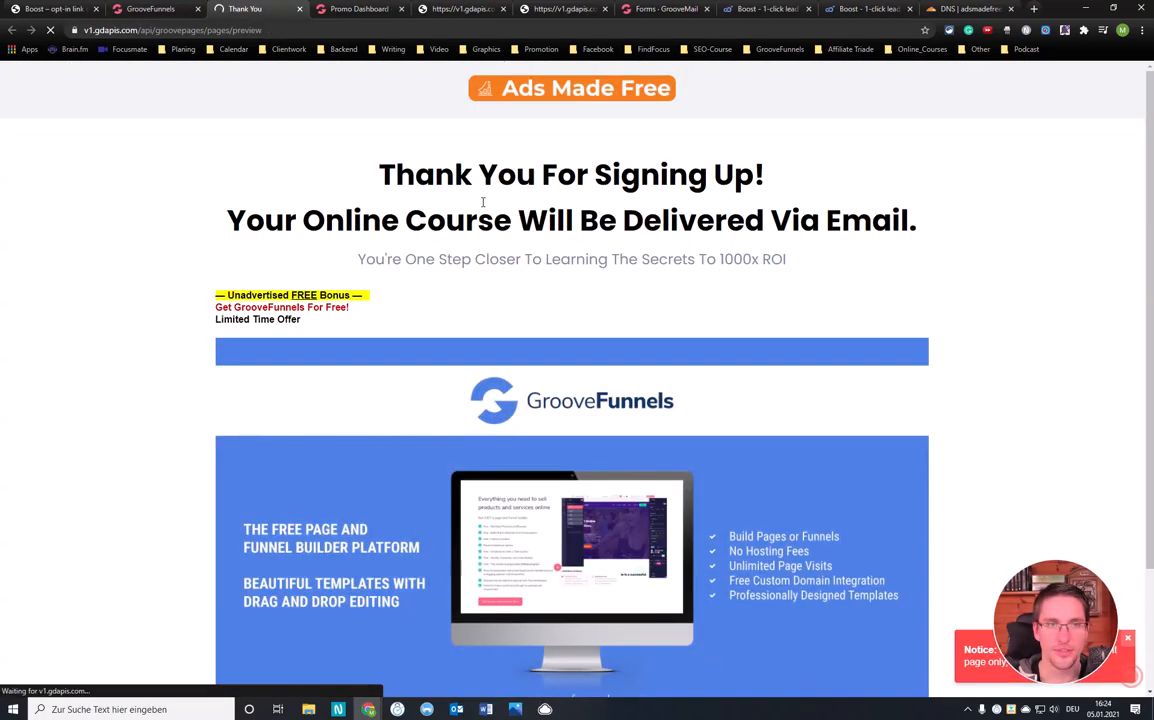
scroll(552, 226, "down", 3)
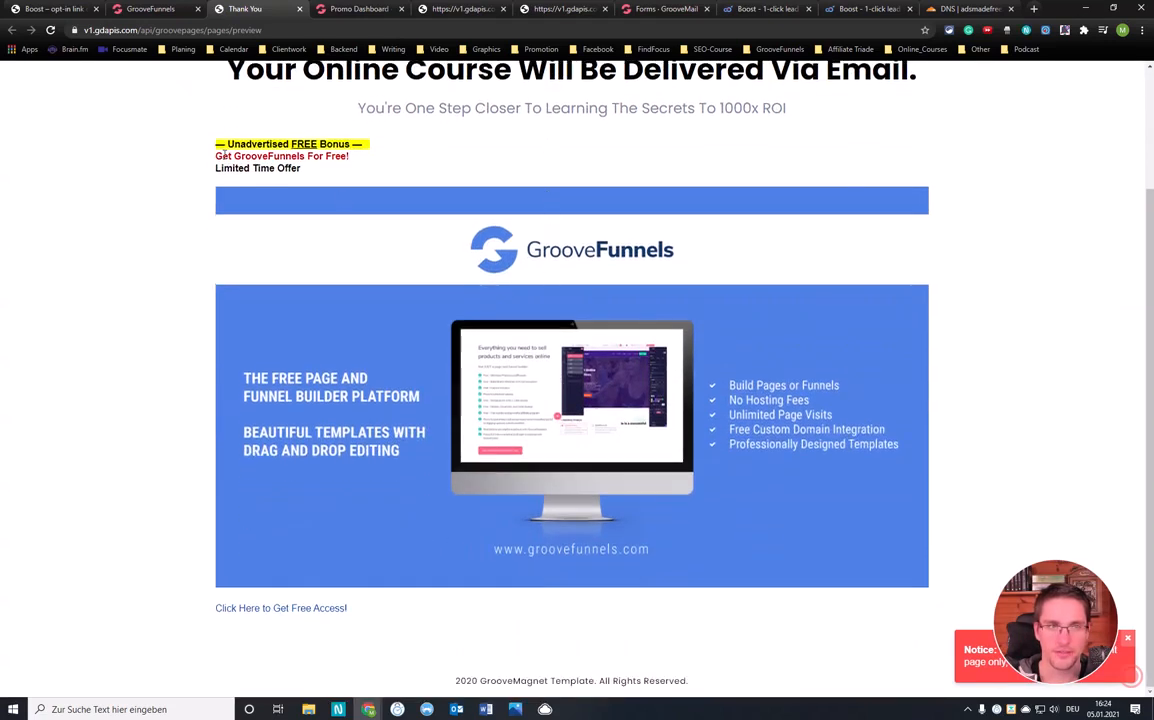
left_click_drag(345, 609, 213, 610)
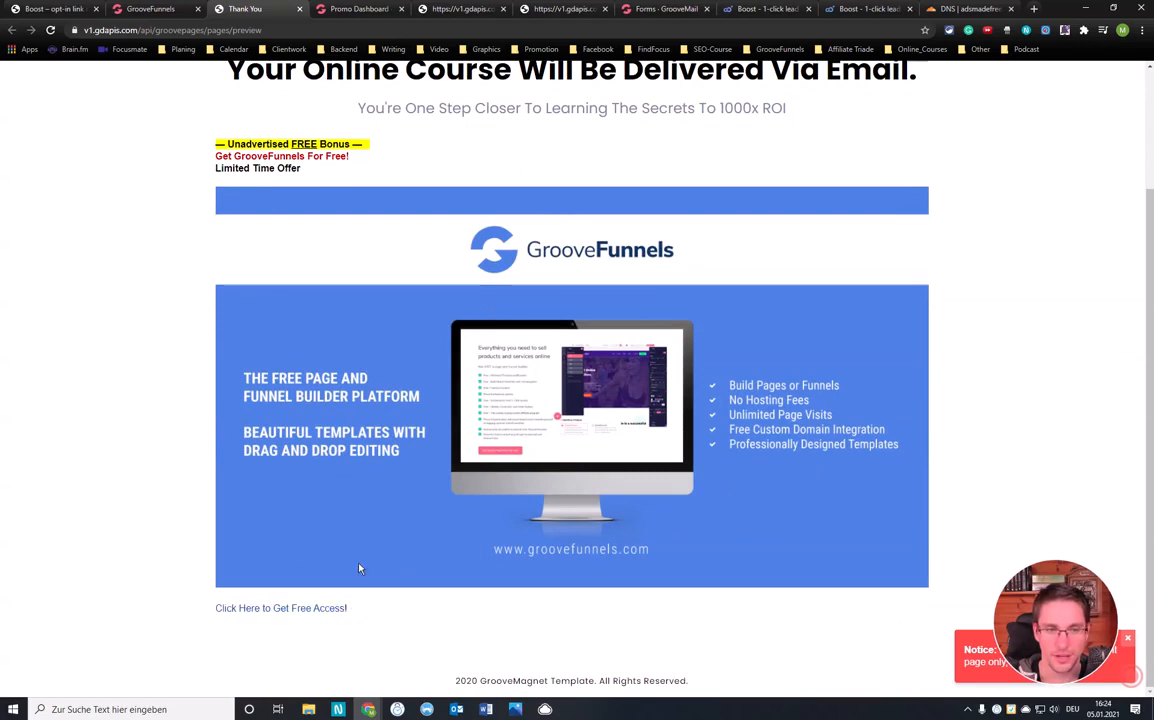
Return to the page builder and undo the ad embed and the image deletion to restore the white book image
left_click(145, 8)
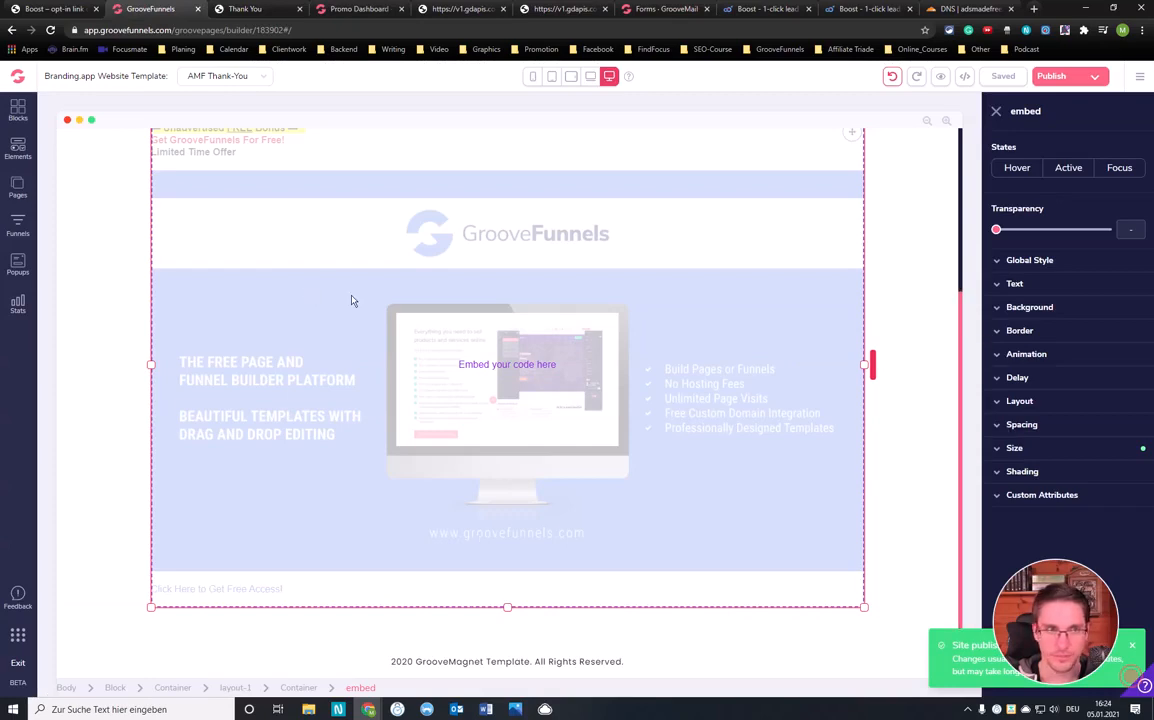
scroll(352, 300, "up", 3)
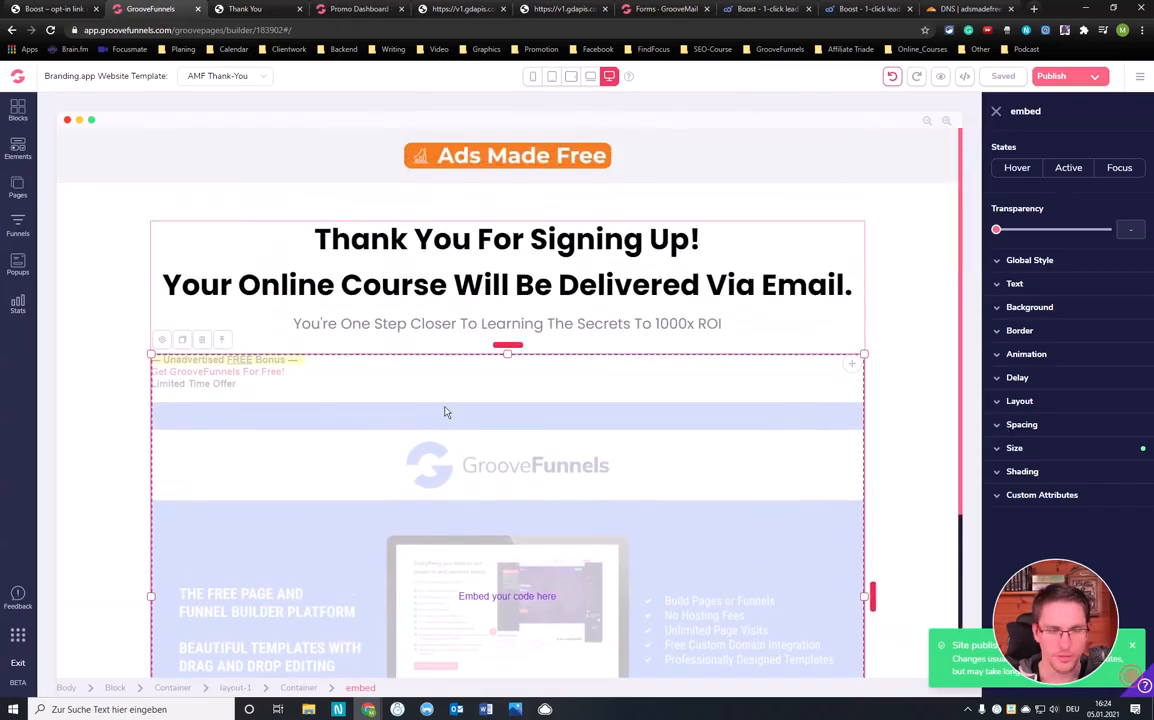
scroll(453, 423, "down", 3)
scroll(500, 410, "up", 2)
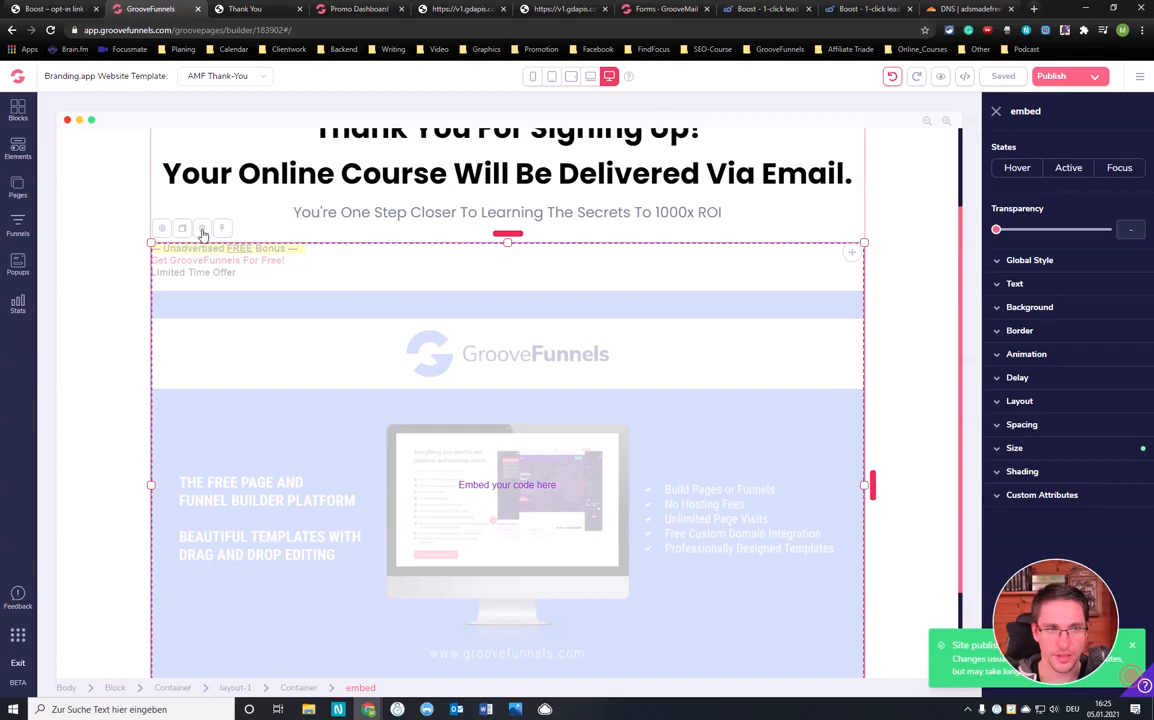
scroll(582, 481, "down", 2)
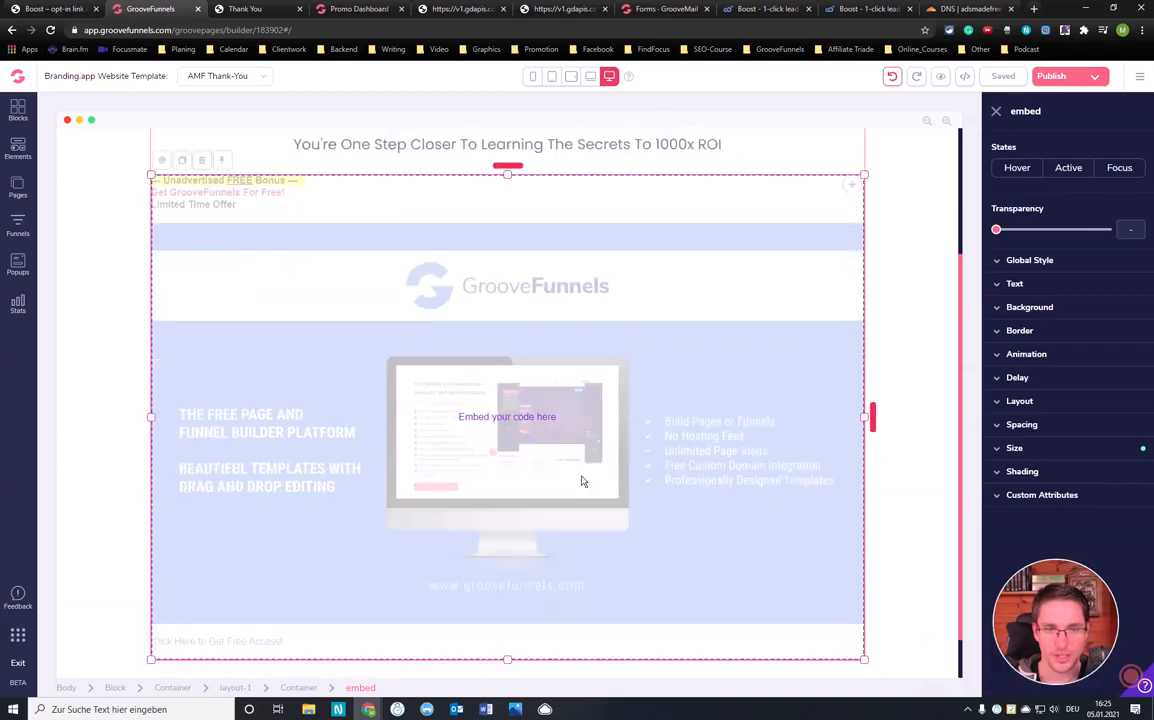
scroll(210, 328, "up", 3)
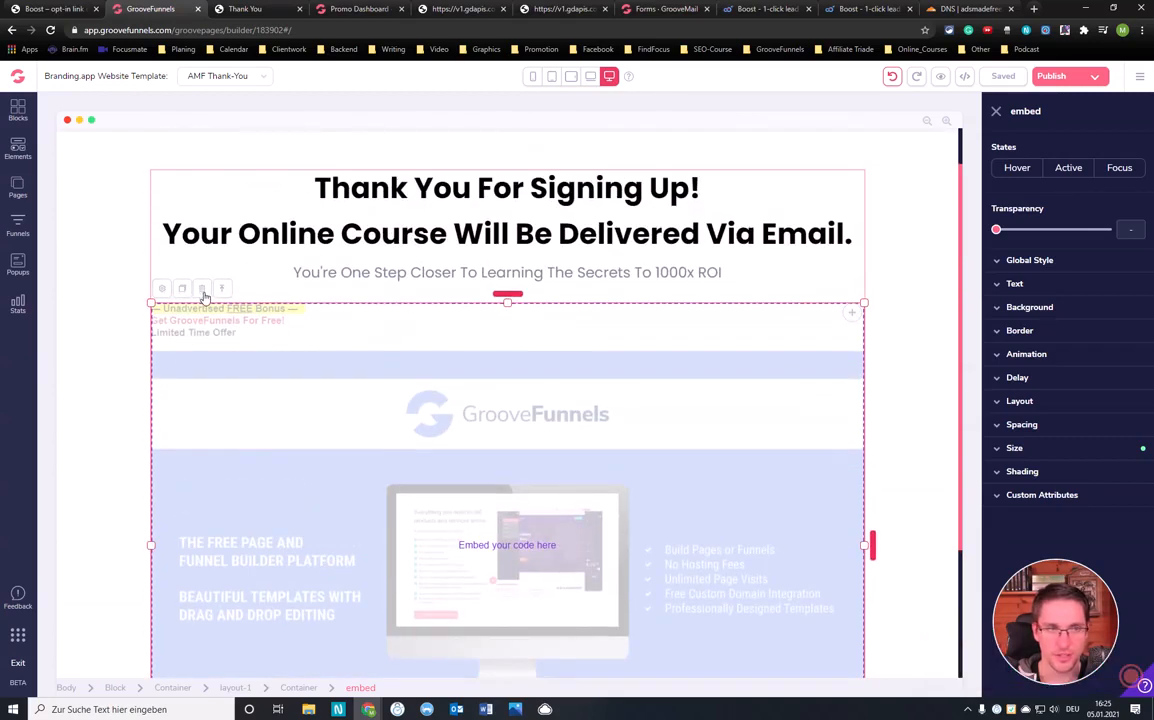
left_click(892, 77)
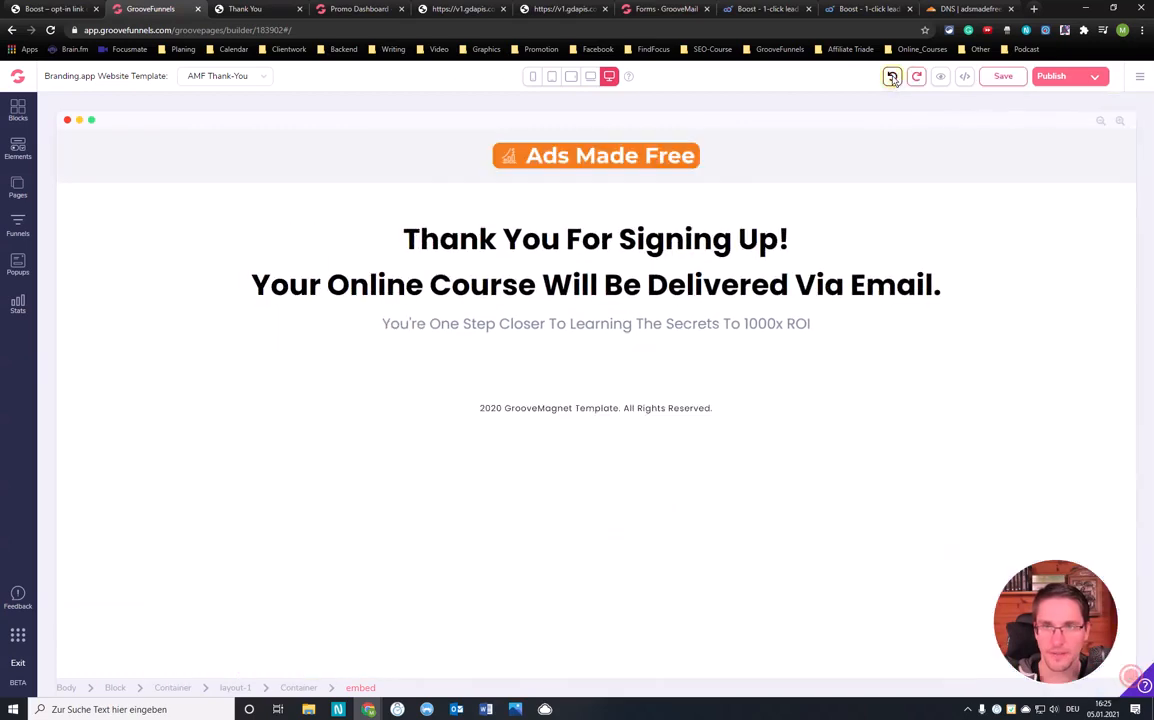
left_click(629, 357)
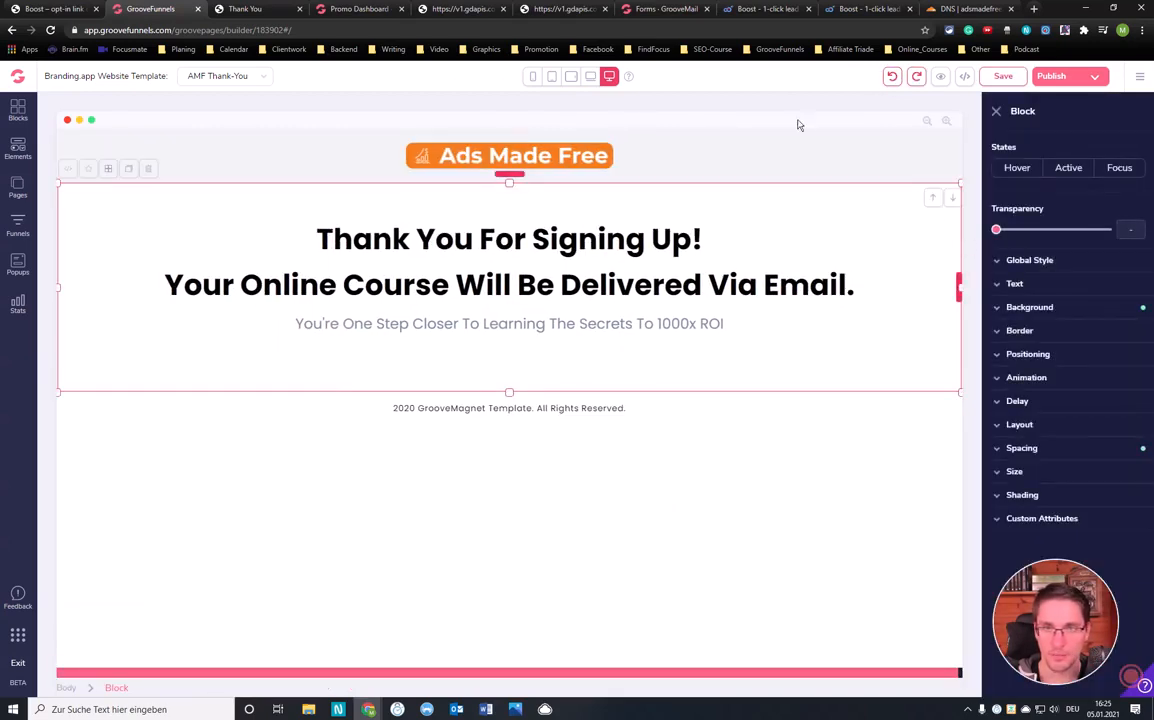
left_click(892, 77)
For the white book image, upload the file "Facebook Features" from 00_FindFocus_Graphics_And_Branding, 01_GroovePages on drive E: to the image library
left_click(467, 504)
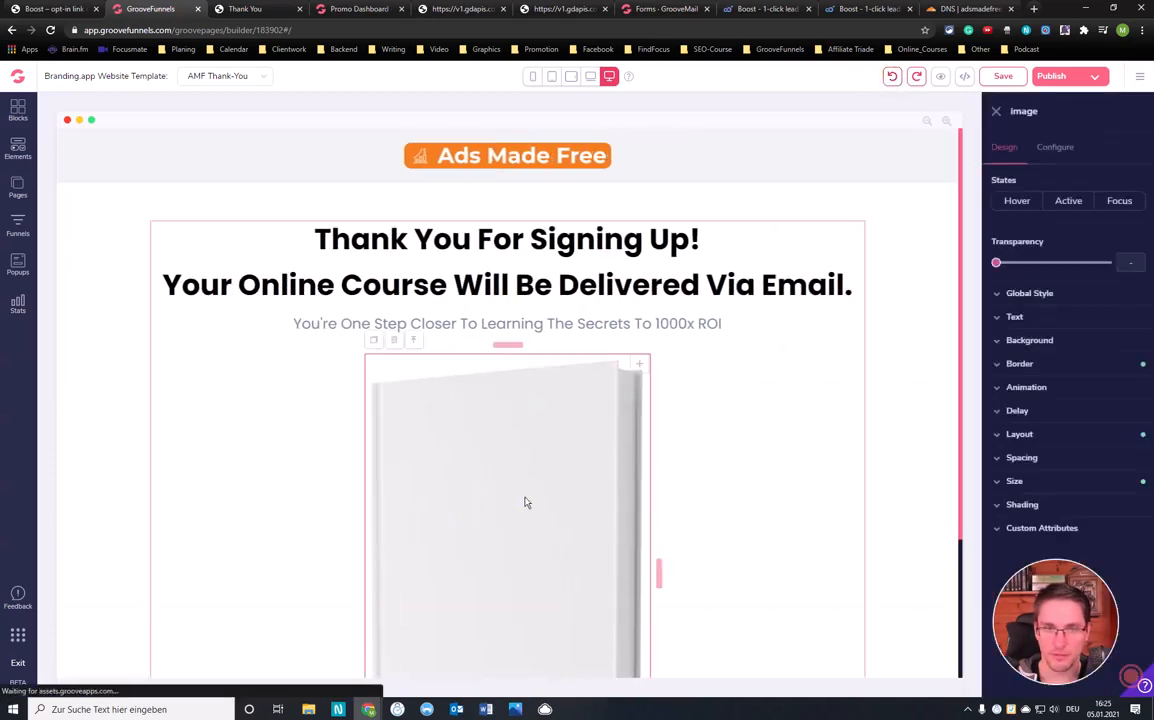
left_click(1056, 147)
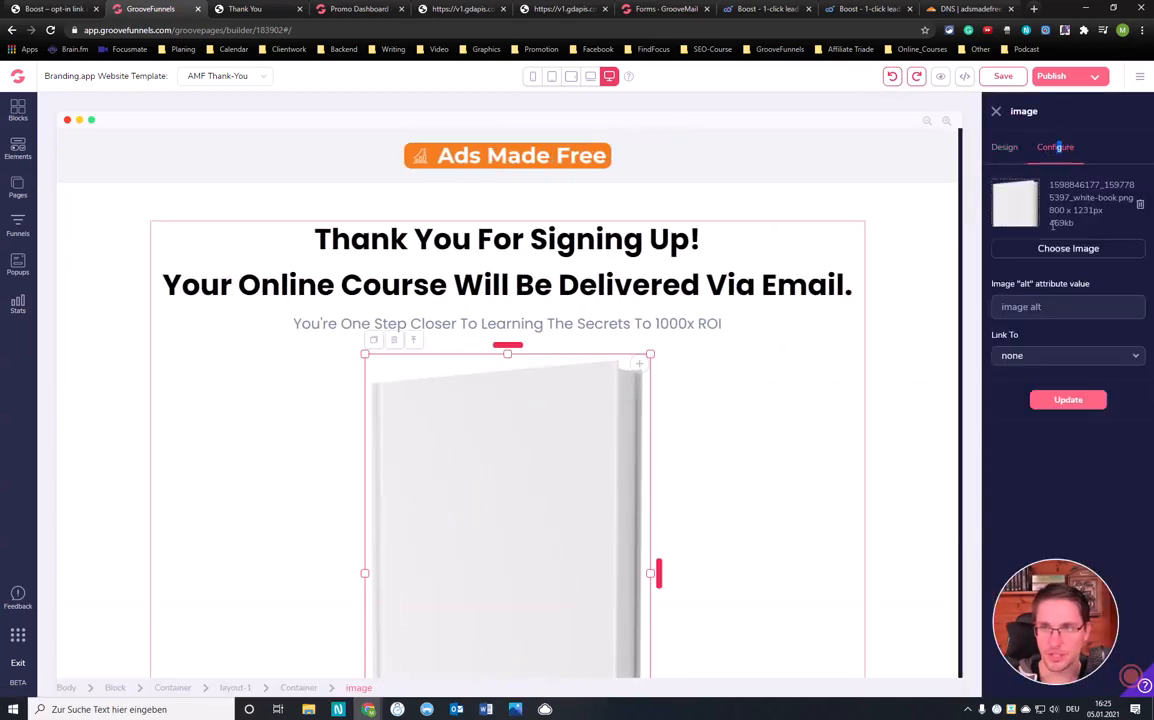
left_click(1061, 252)
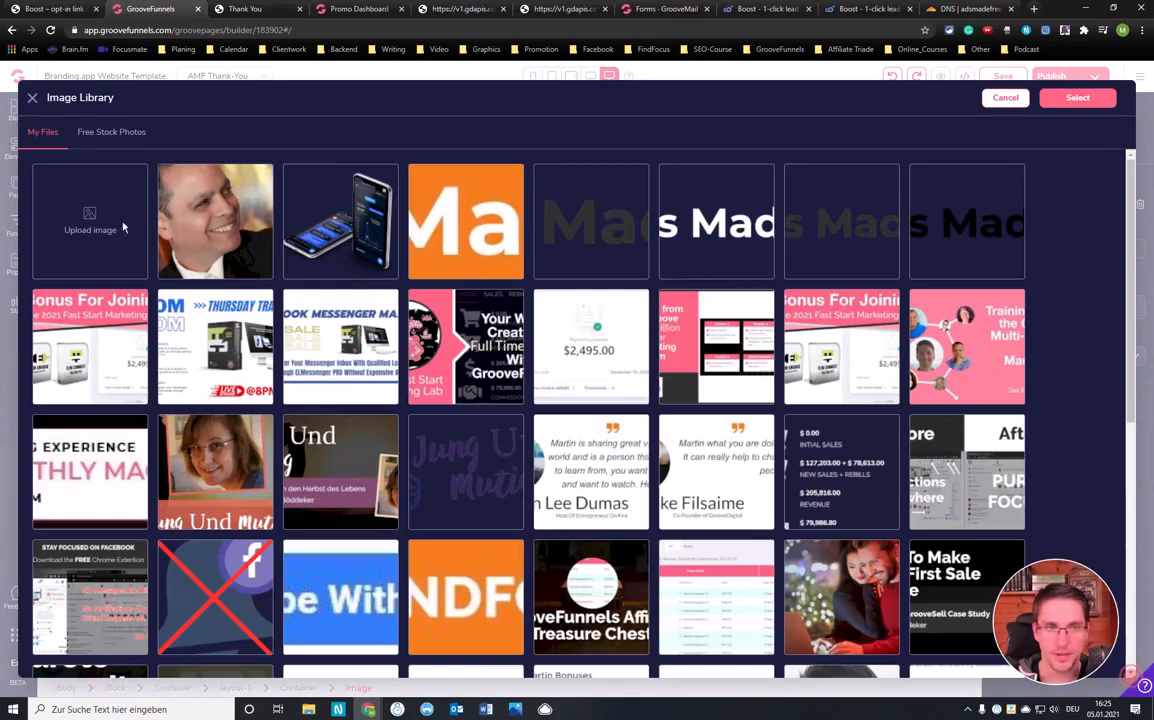
left_click(91, 222)
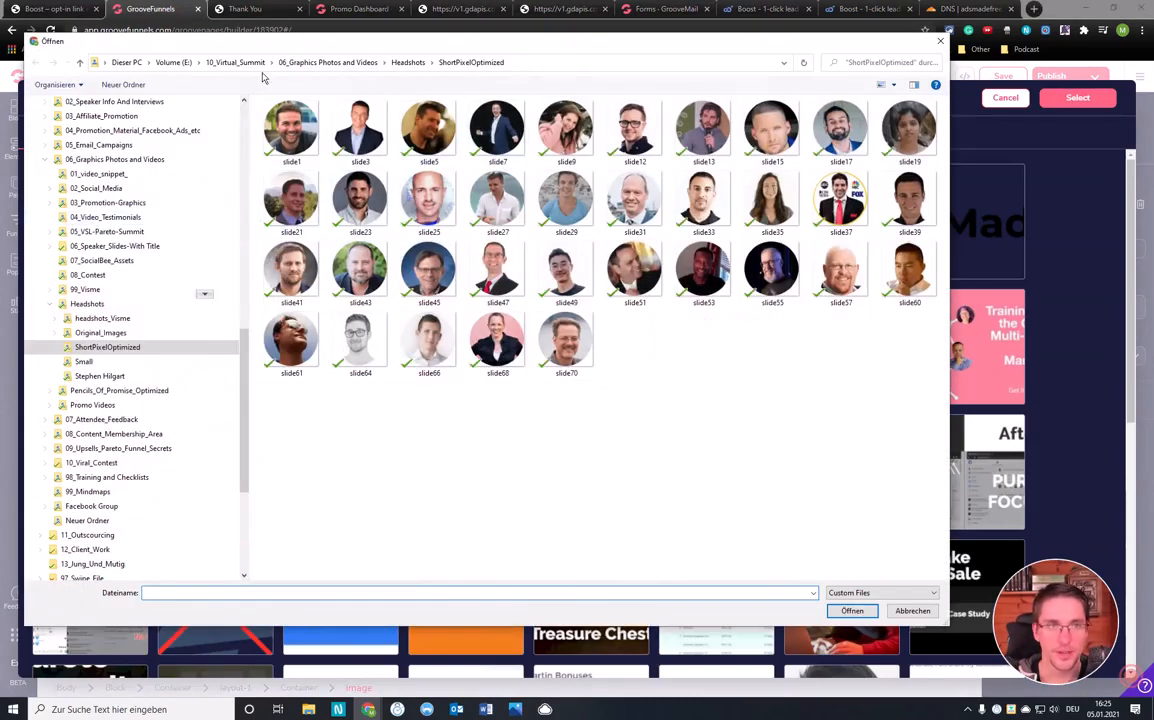
left_click(173, 62)
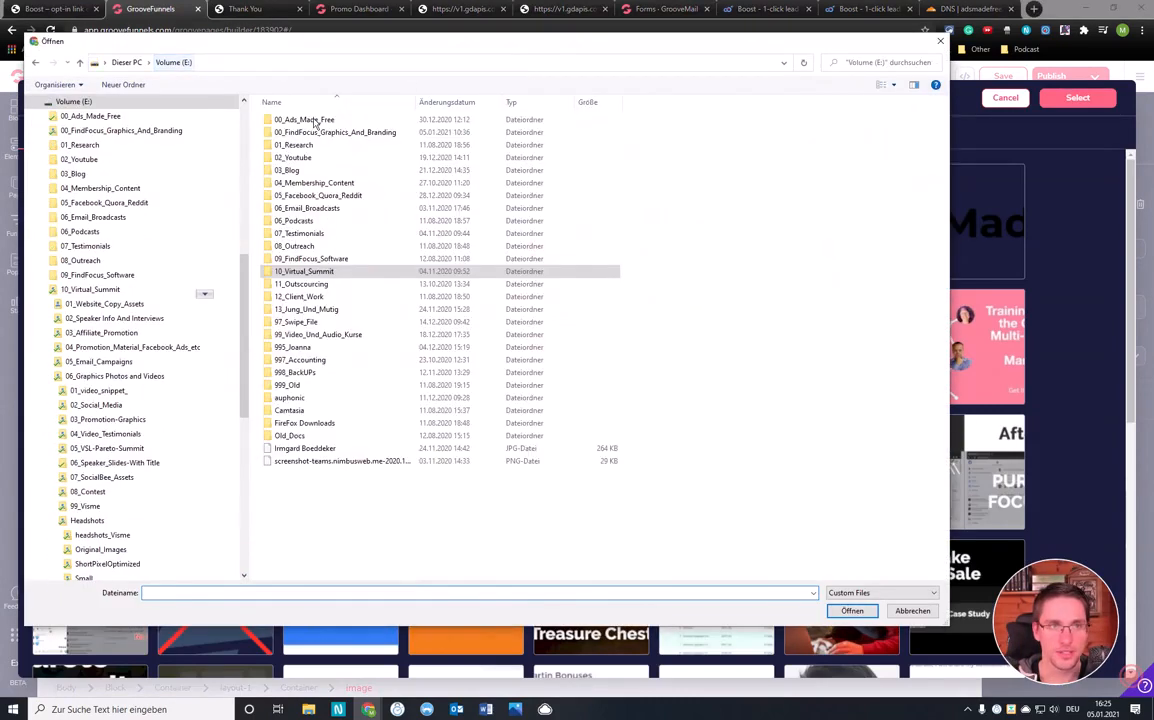
double_click(310, 122)
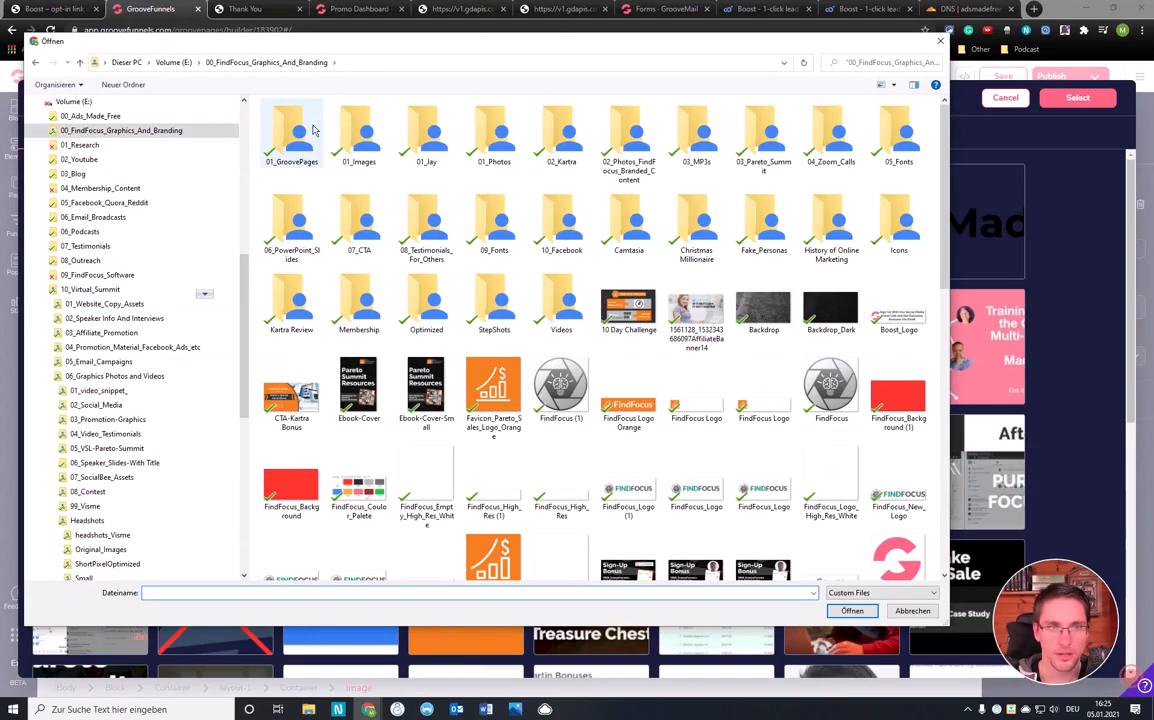
double_click(289, 138)
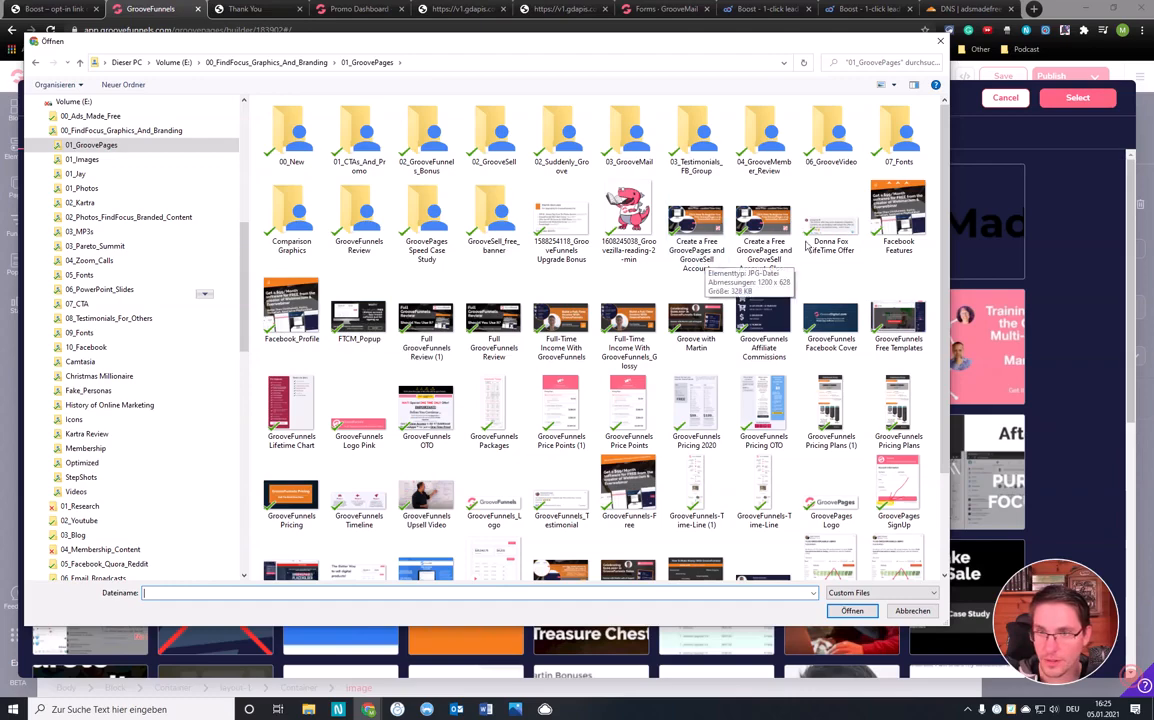
left_click(899, 230)
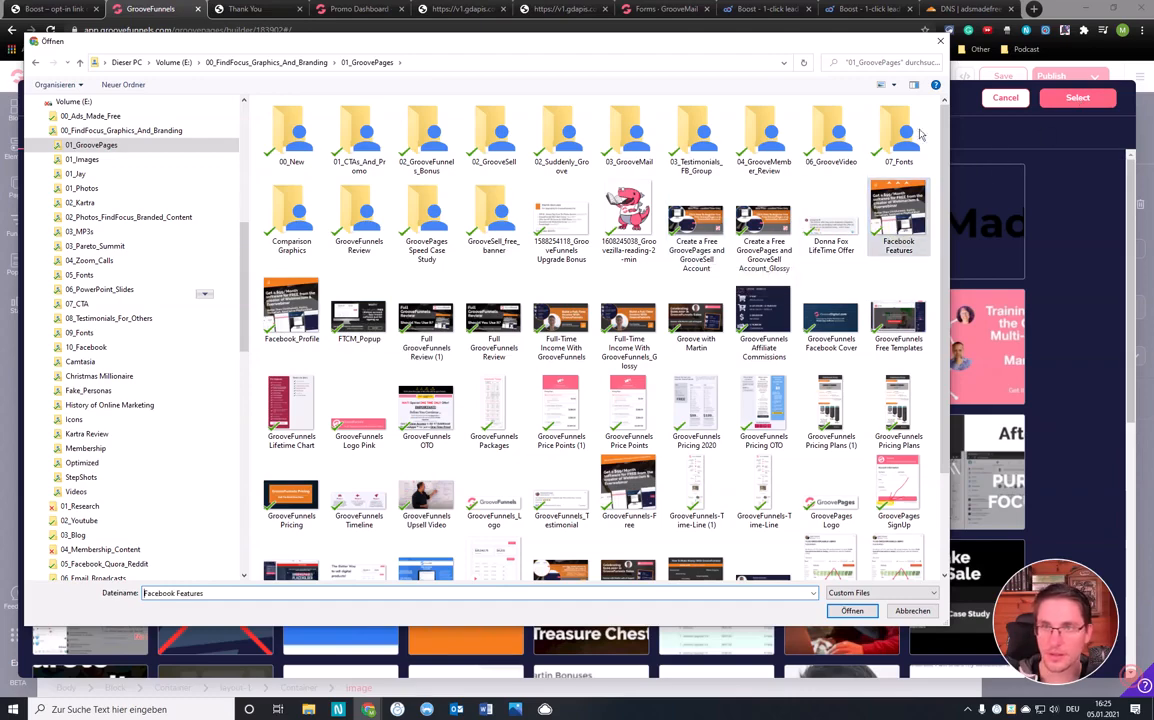
scroll(708, 370, "down", 3)
left_click(857, 613)
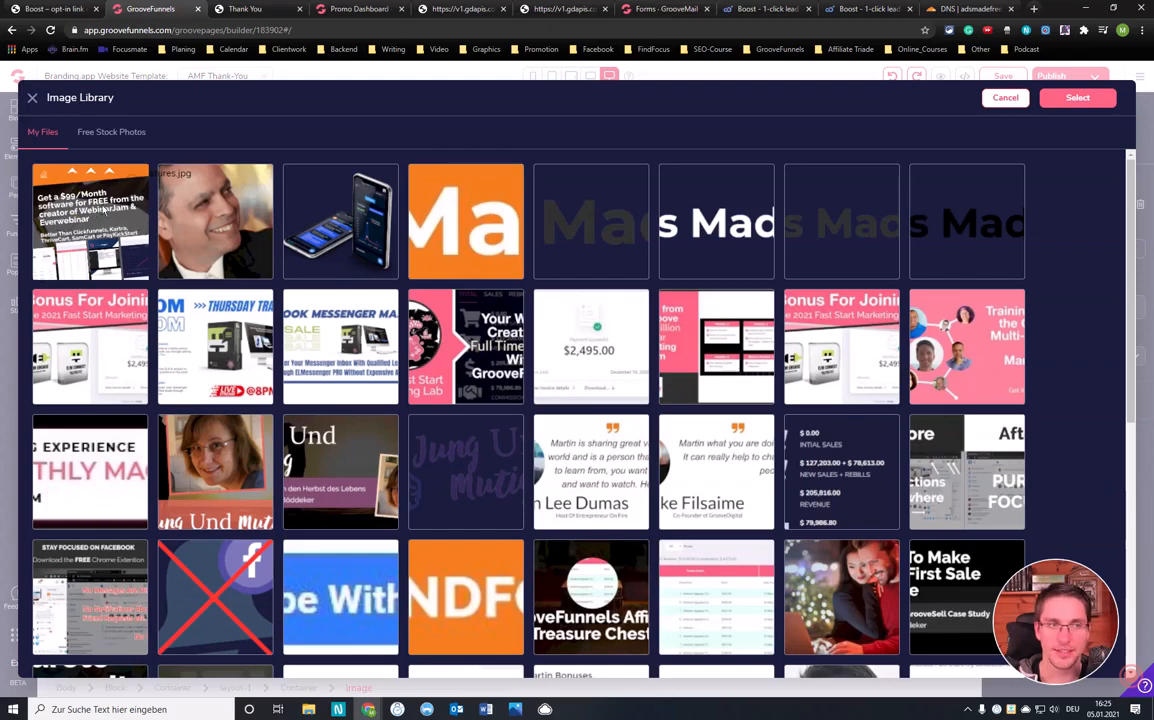
Replace the white book with the uploaded Facebook Features image and shrink it to about half the container's width
left_click(103, 205)
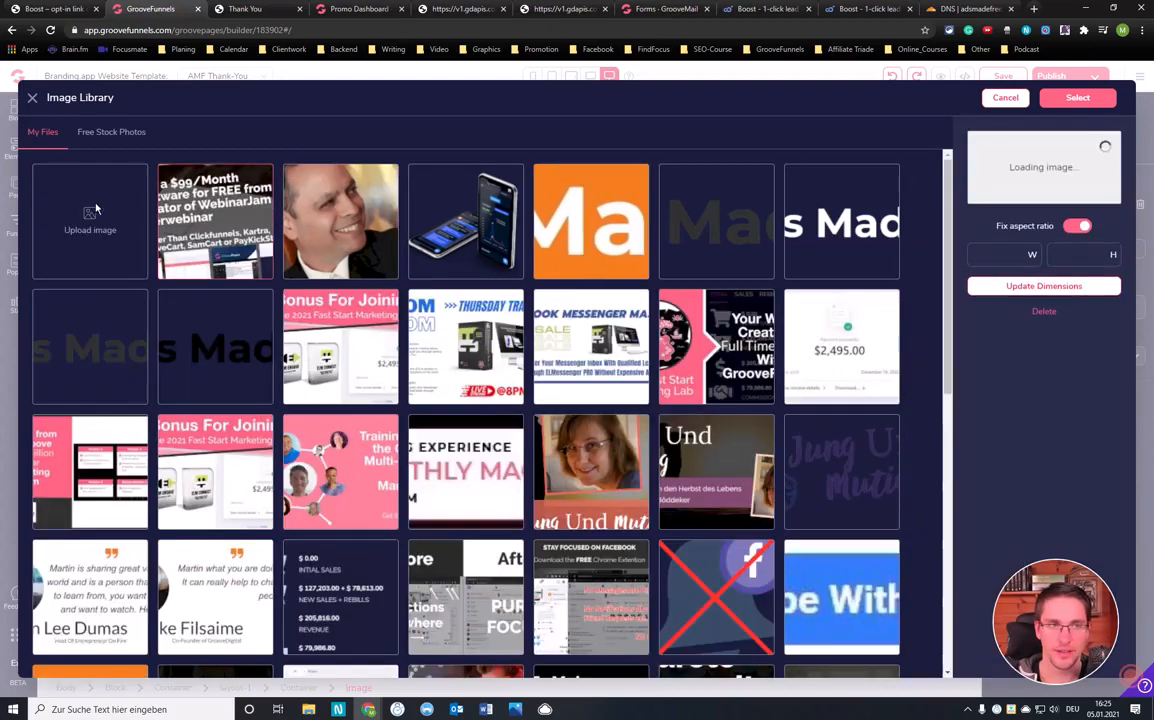
left_click(1078, 97)
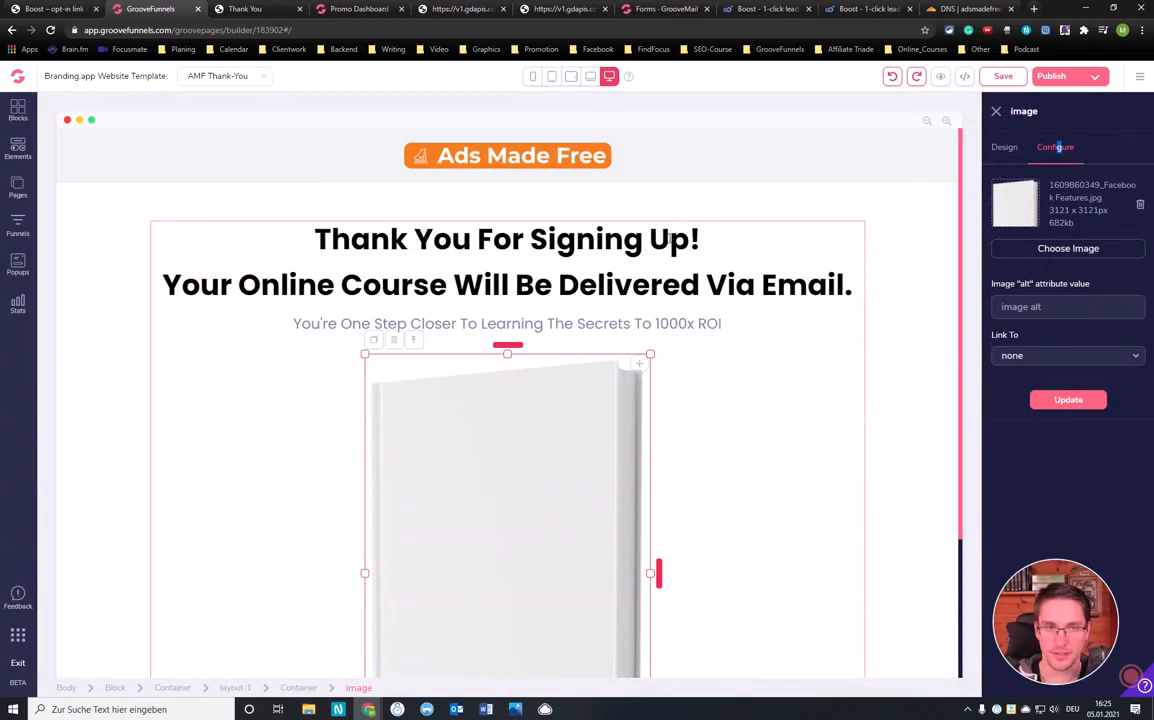
left_click(1062, 399)
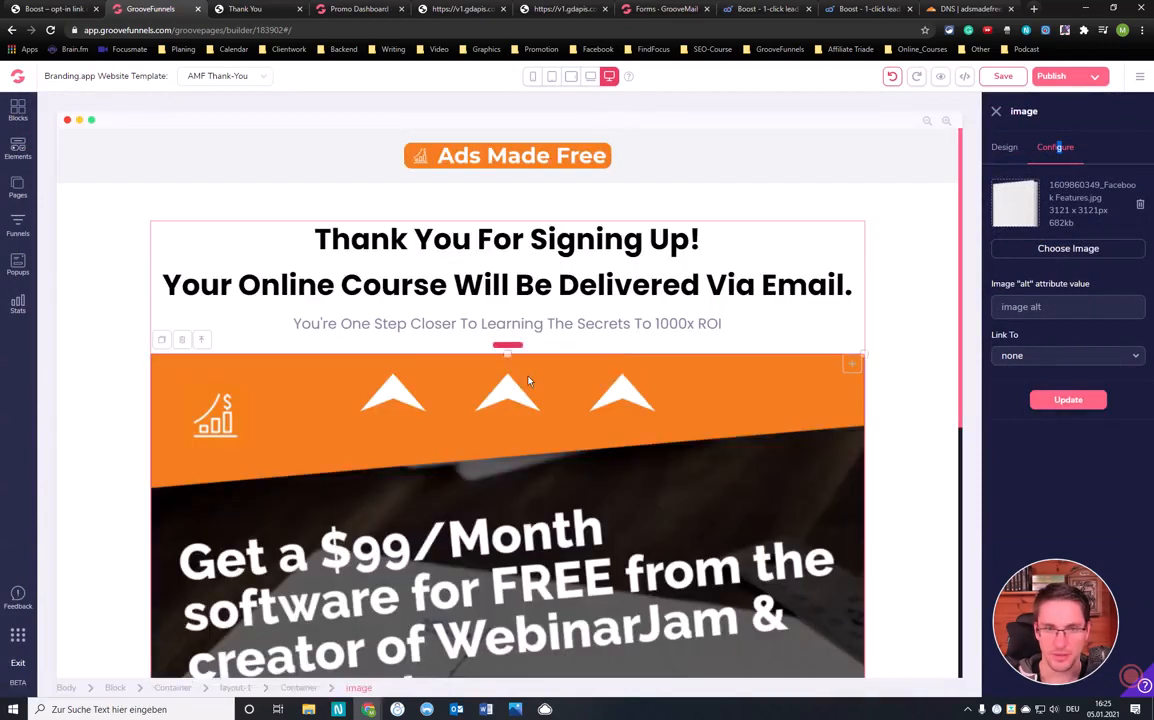
scroll(798, 487, "down", 2)
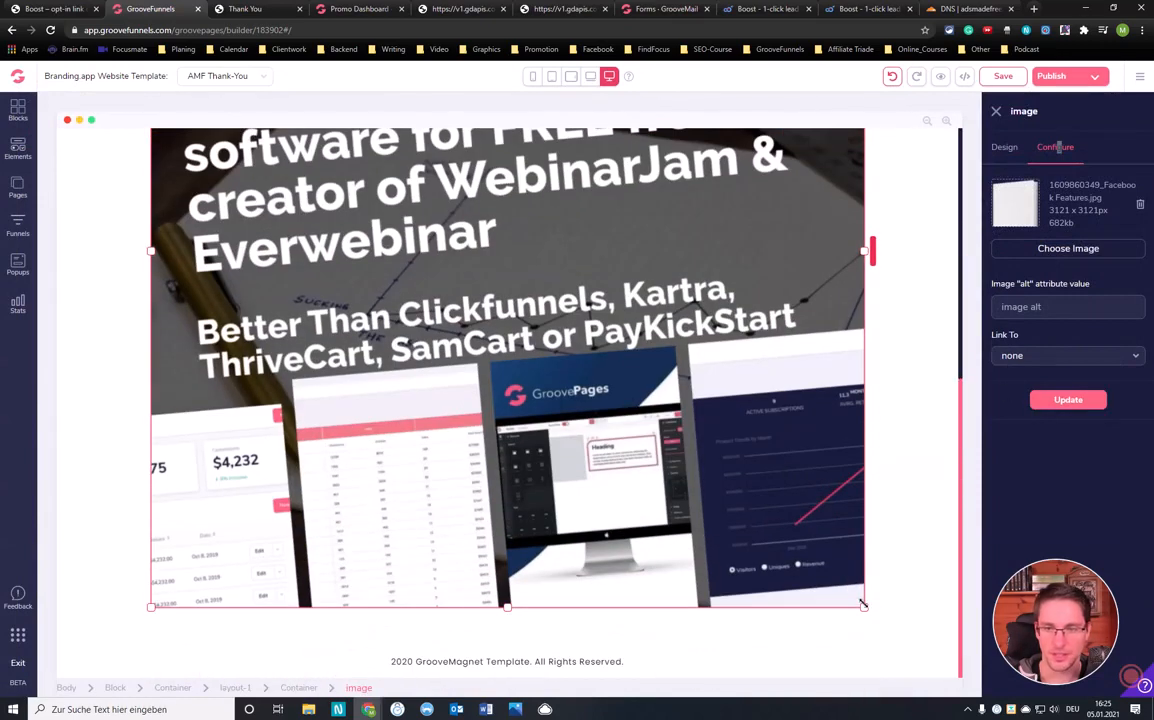
left_click_drag(862, 604, 548, 287)
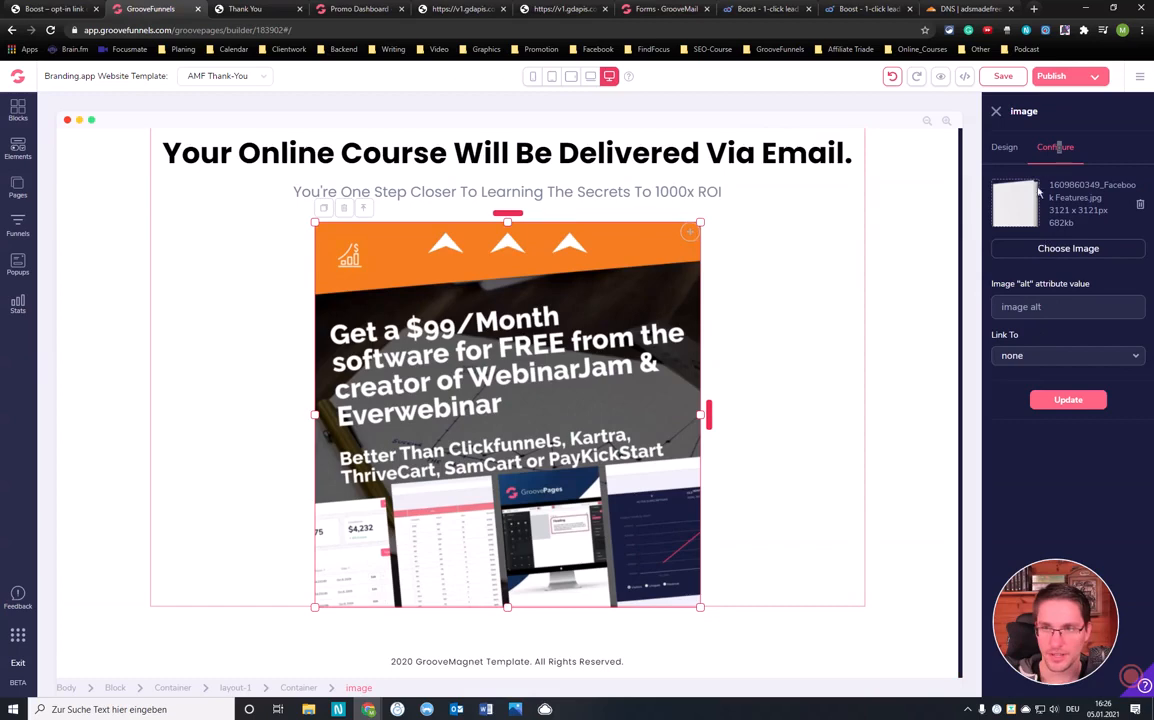
Set the Facebook Features image on the thank-you page to link to a URL
left_click(1002, 148)
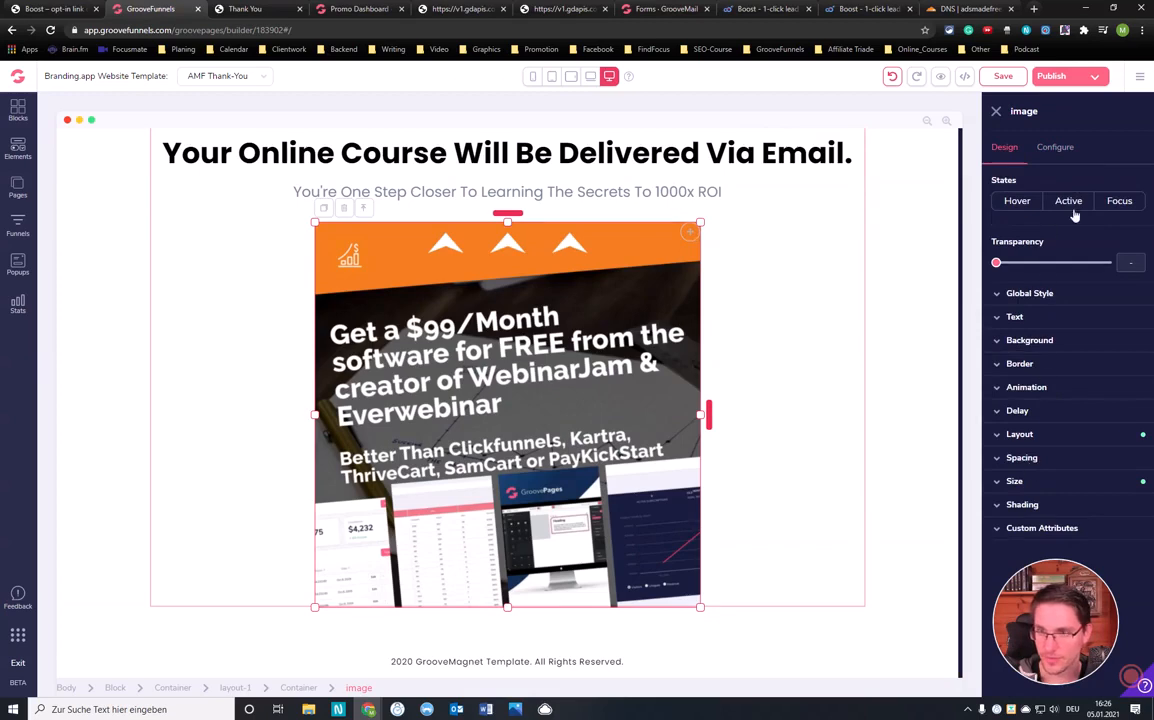
left_click(1060, 150)
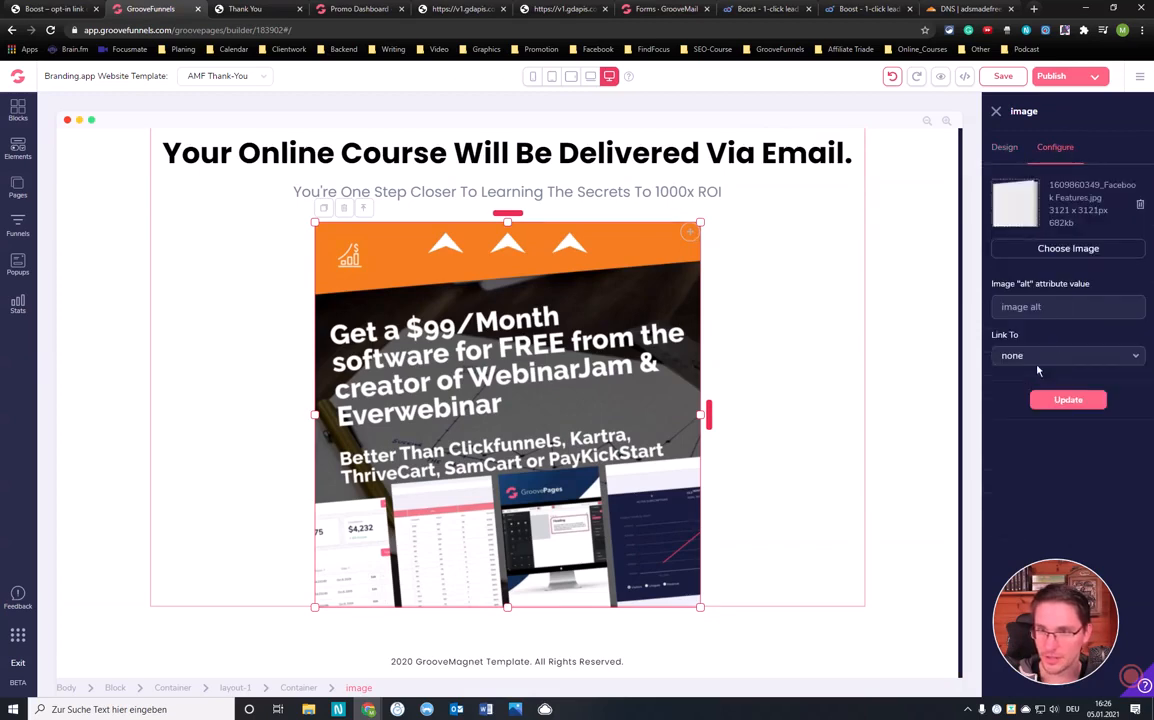
left_click(1033, 357)
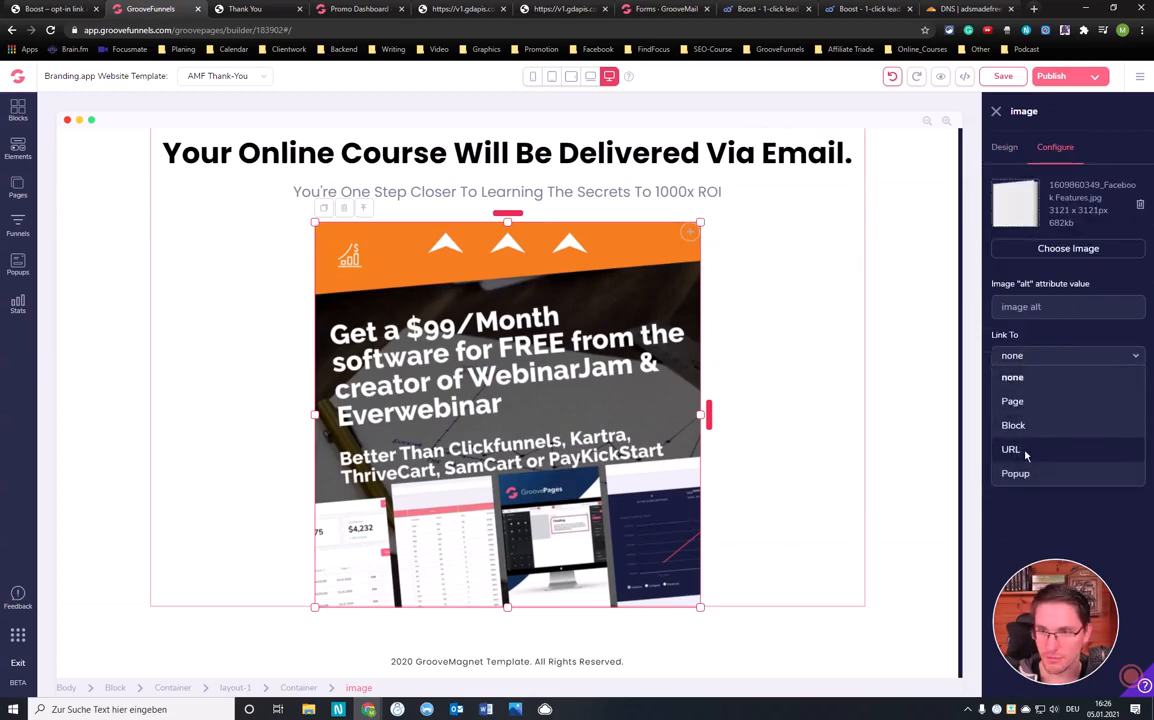
left_click(1026, 402)
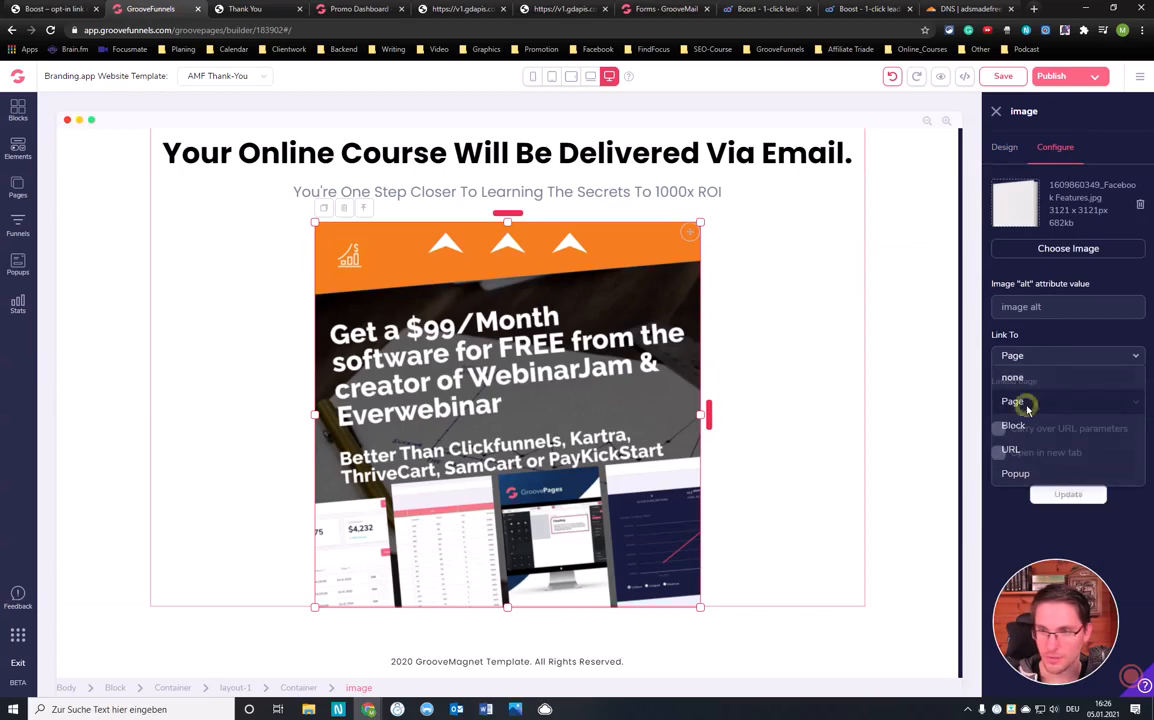
left_click(1039, 405)
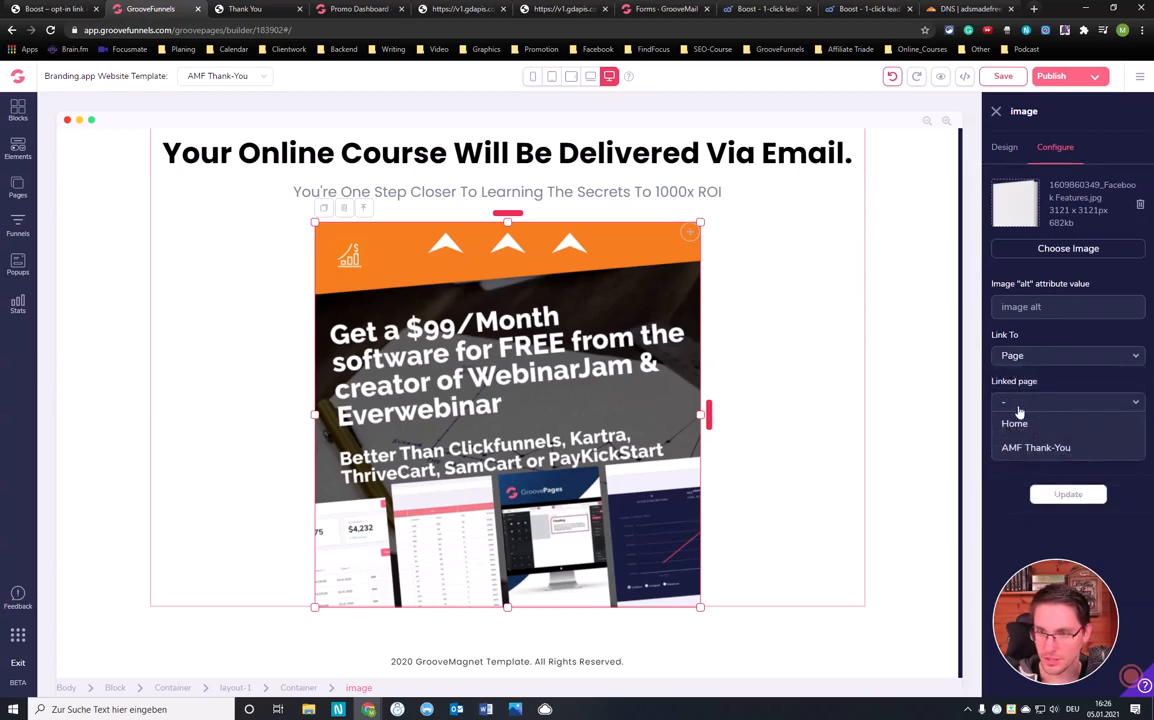
left_click(1025, 404)
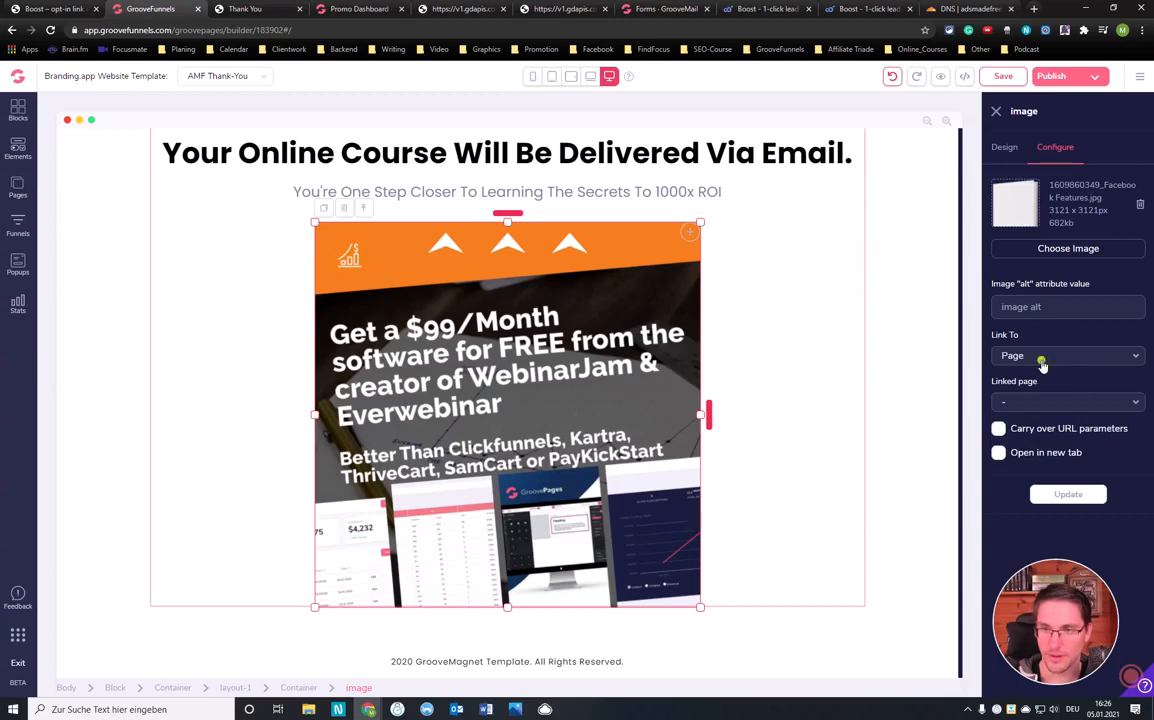
left_click(1042, 366)
left_click(1028, 448)
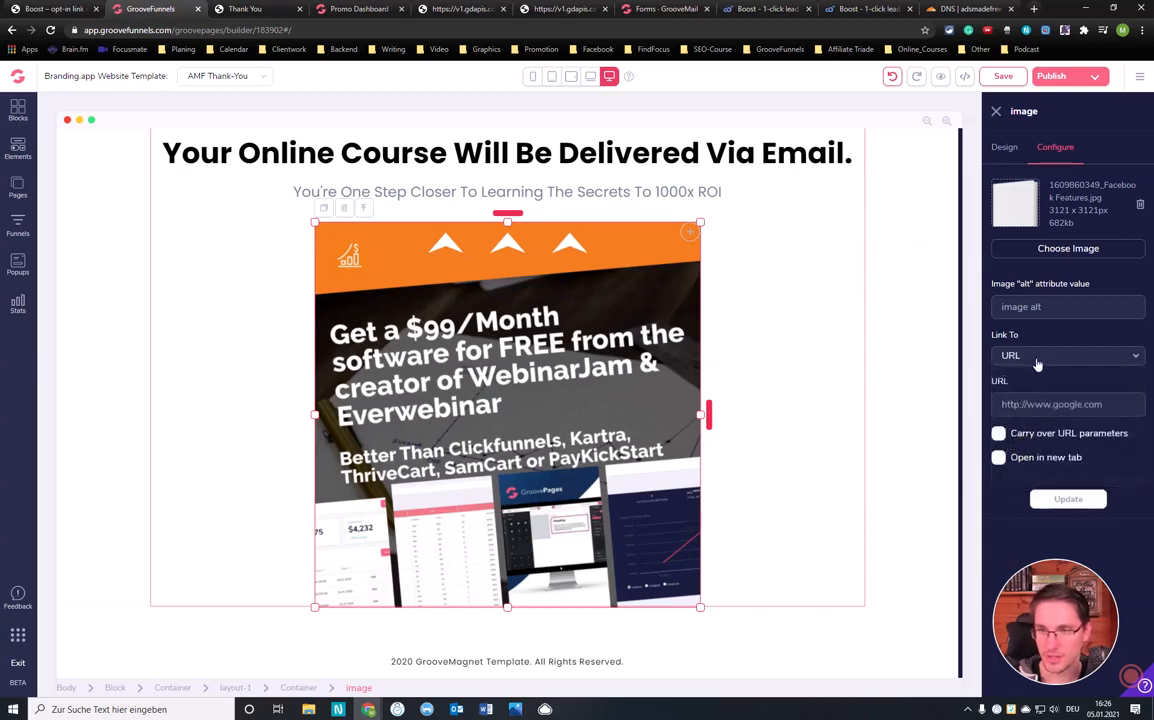
left_click(1036, 404)
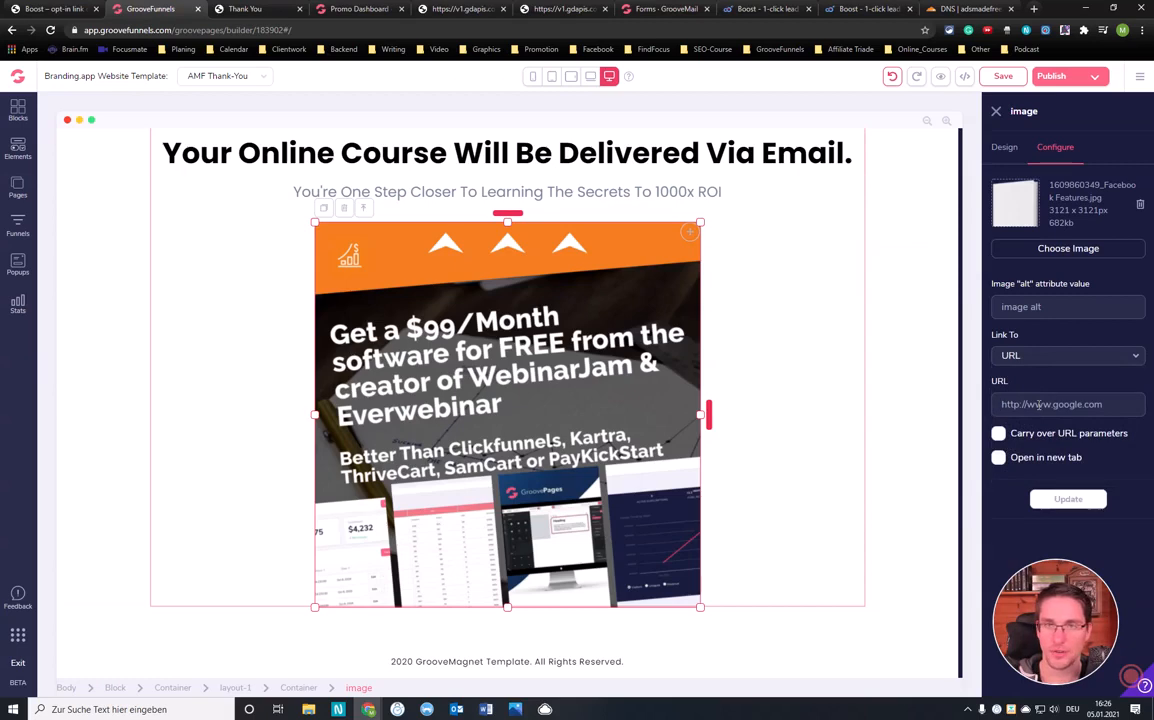
In the affiliate promotion dashboard, open the affiliate links and copy the GrooveFunnels link
left_click(352, 9)
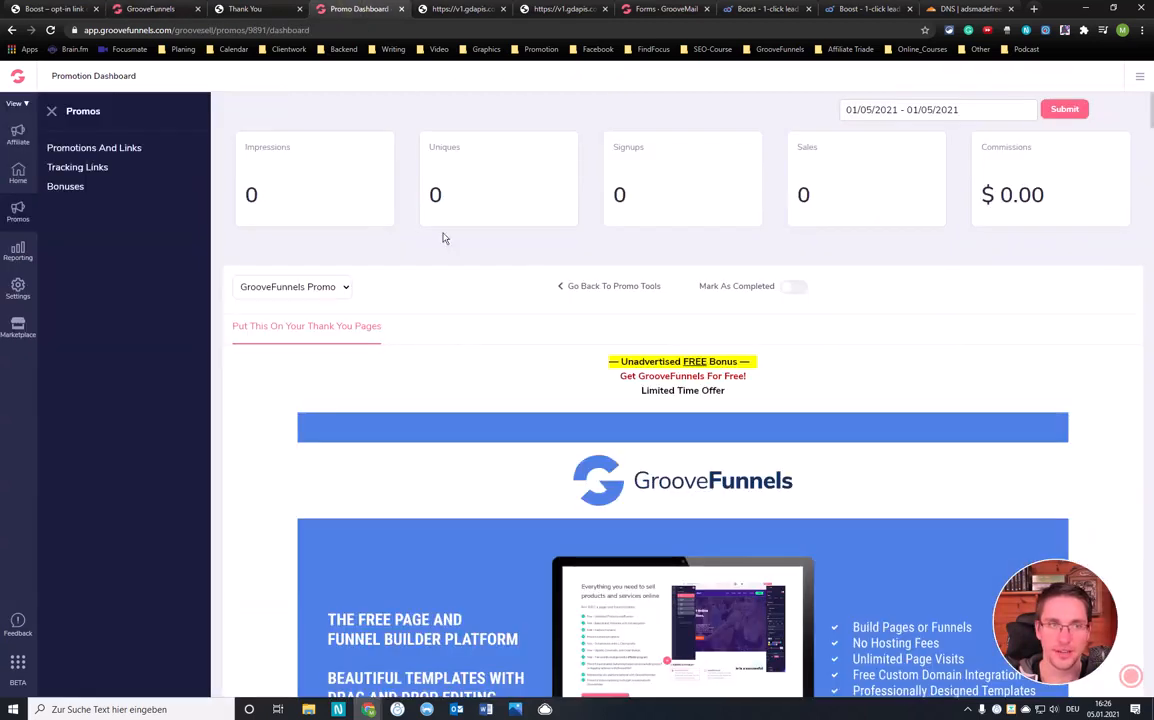
left_click(88, 147)
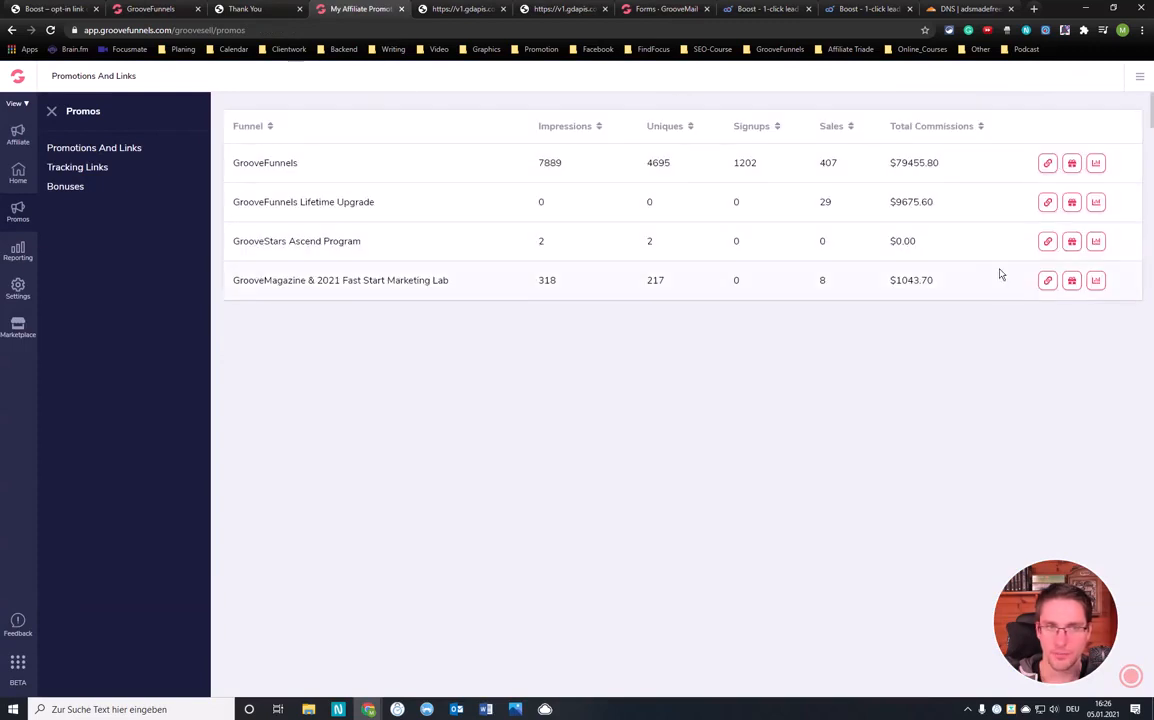
left_click(1047, 202)
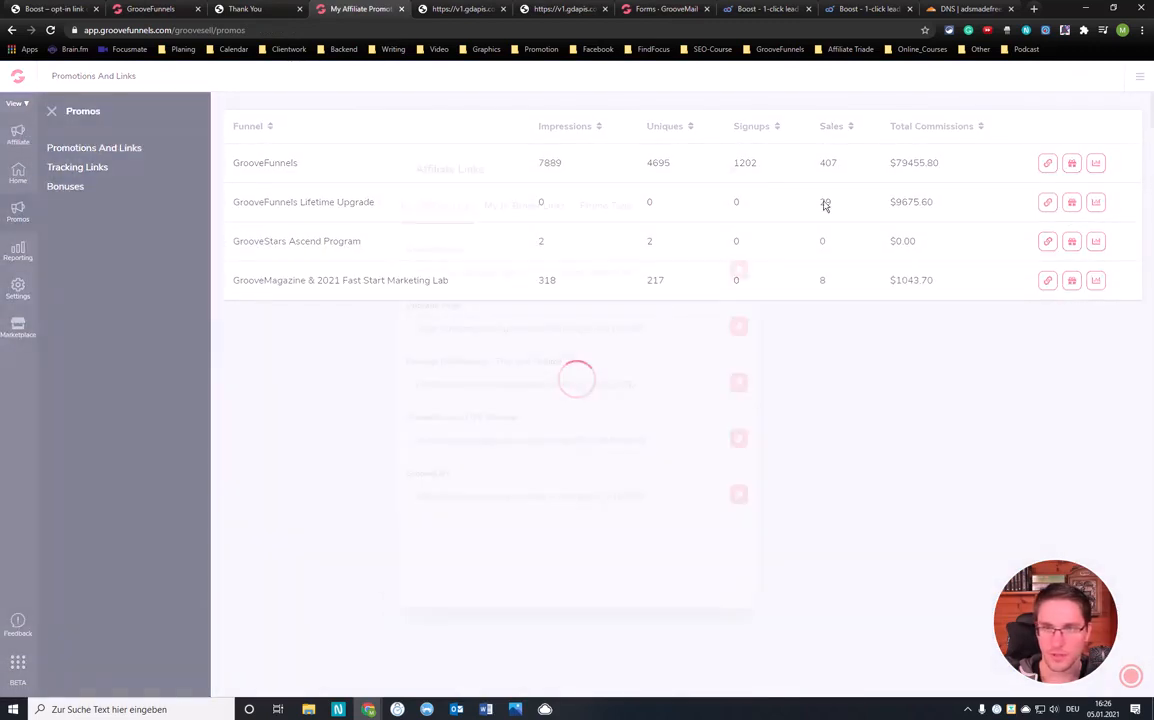
left_click(655, 272)
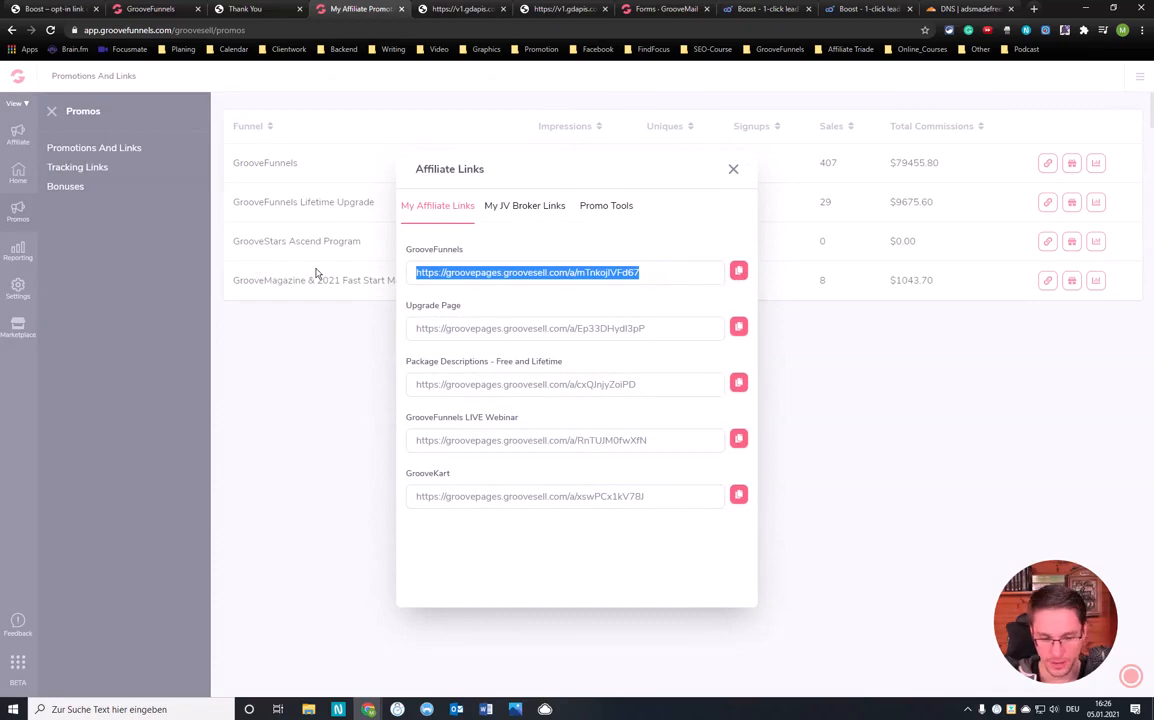
Return to the page builder, paste the GrooveFunnels affiliate link as the image's URL and update the image settings
left_click(245, 9)
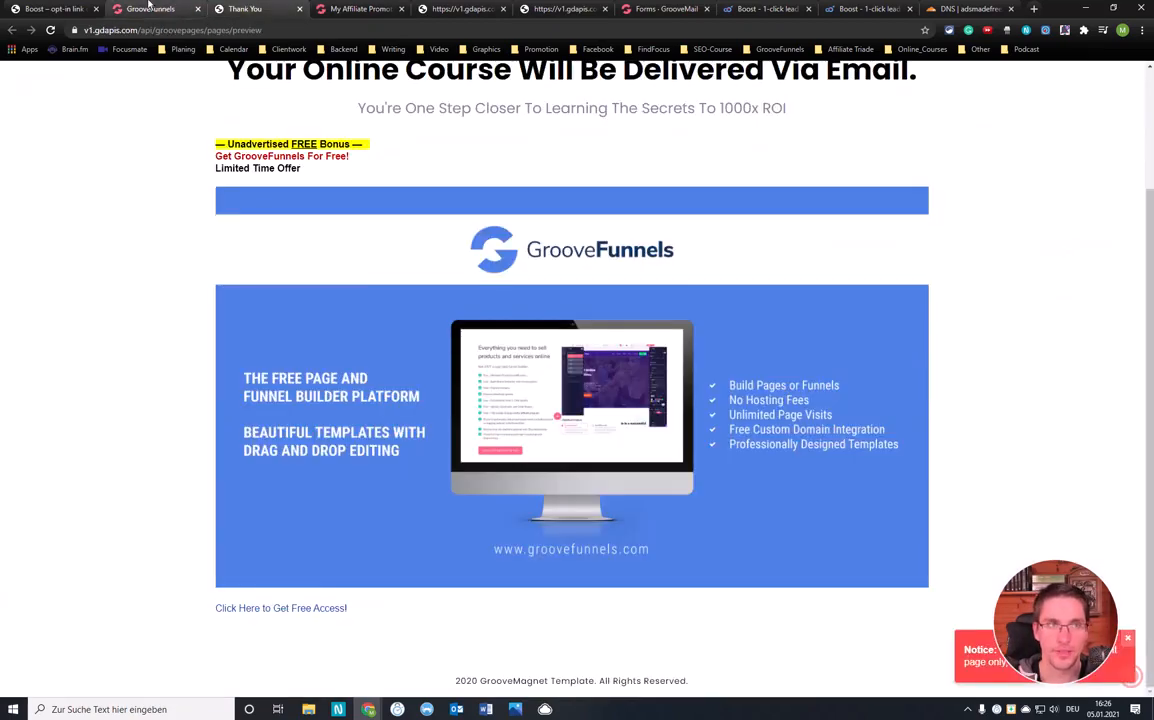
left_click(150, 9)
key("ctrl+v")
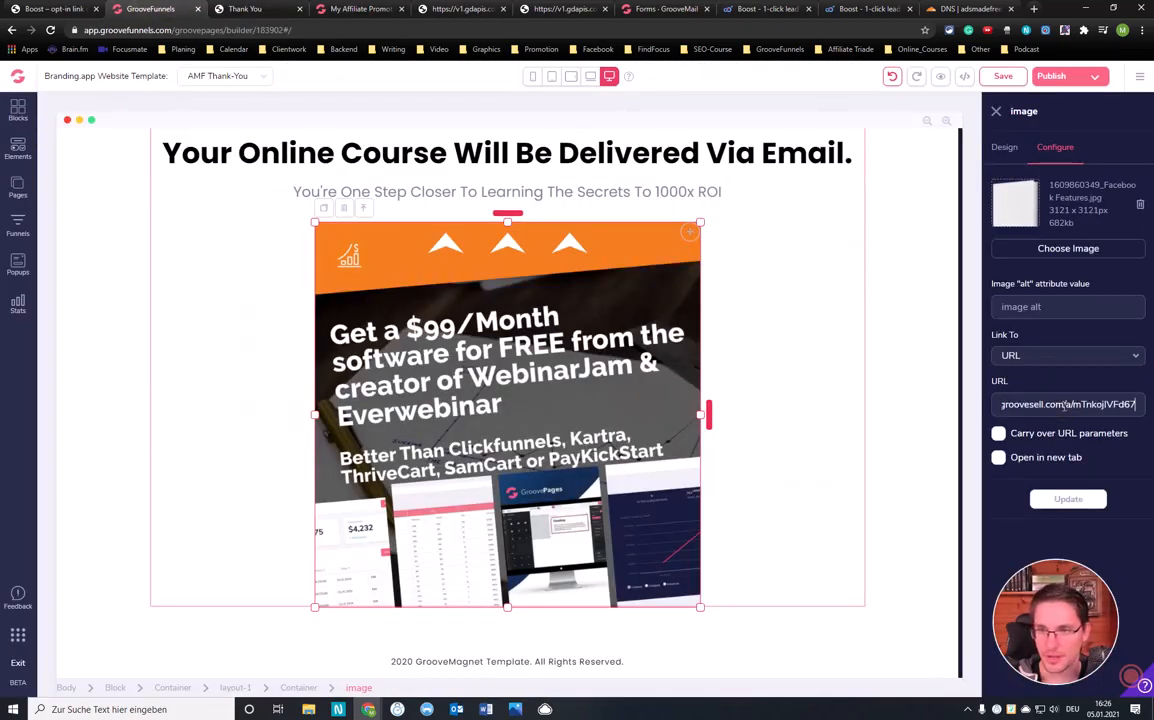
left_click(1066, 497)
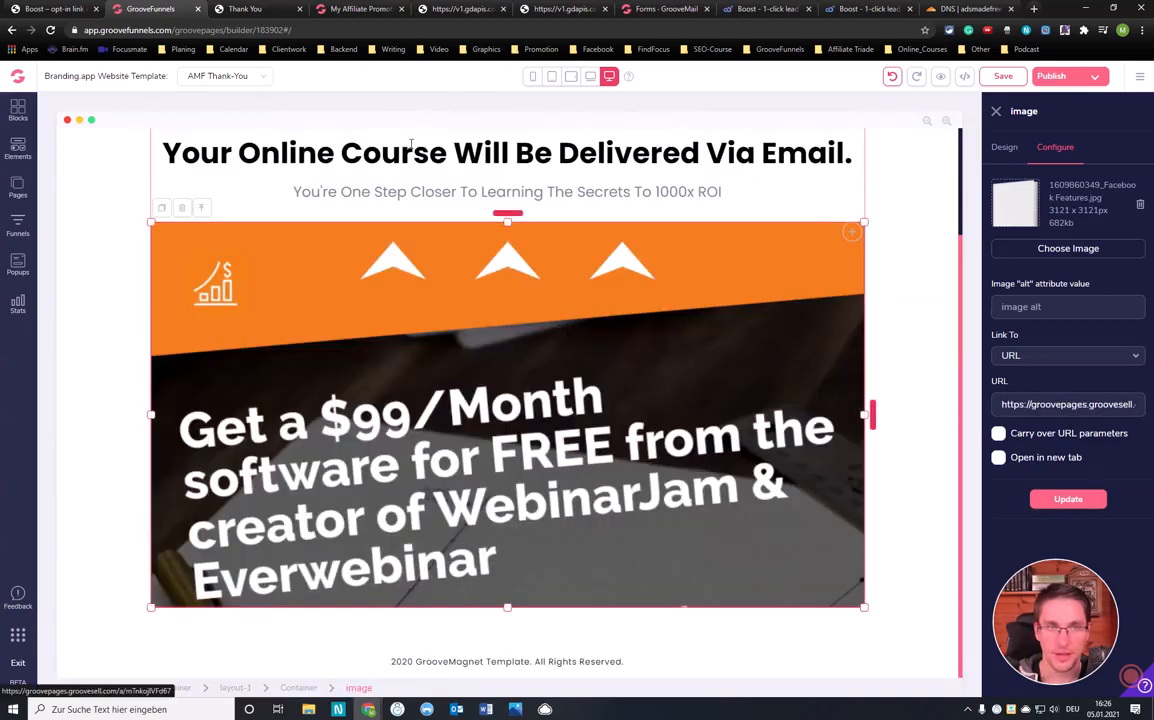
Undo the manual resizing of the Facebook Features image and check the page in the phone layout
left_click(608, 77)
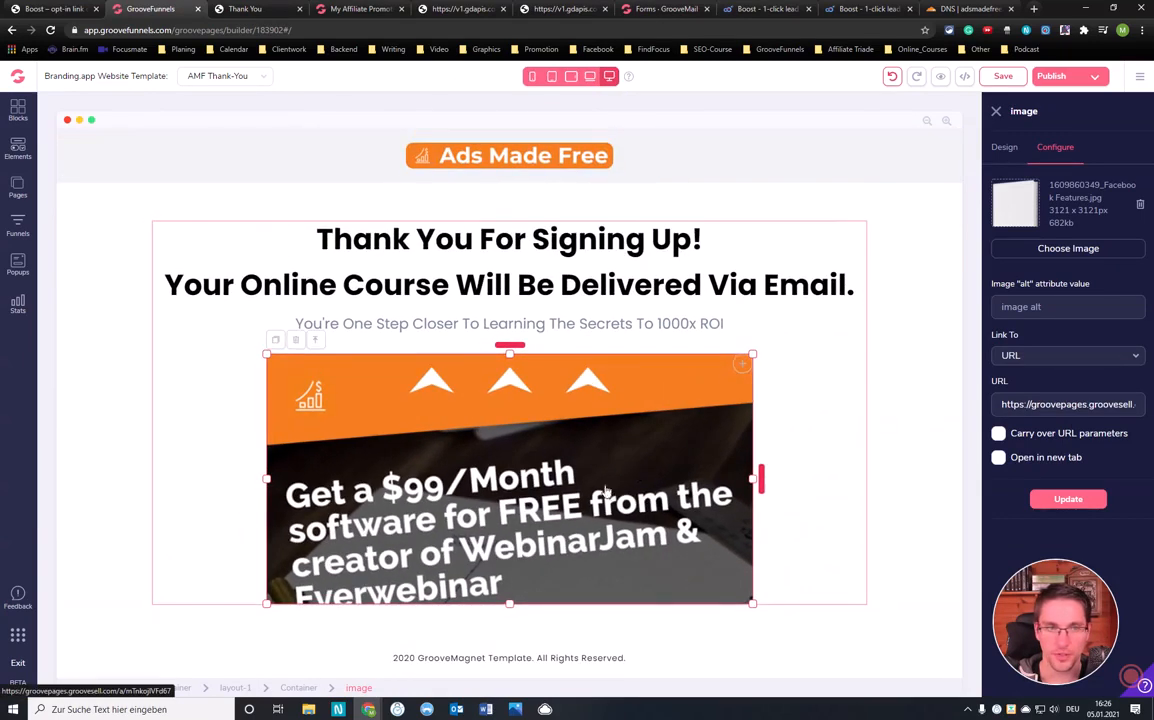
left_click(892, 77)
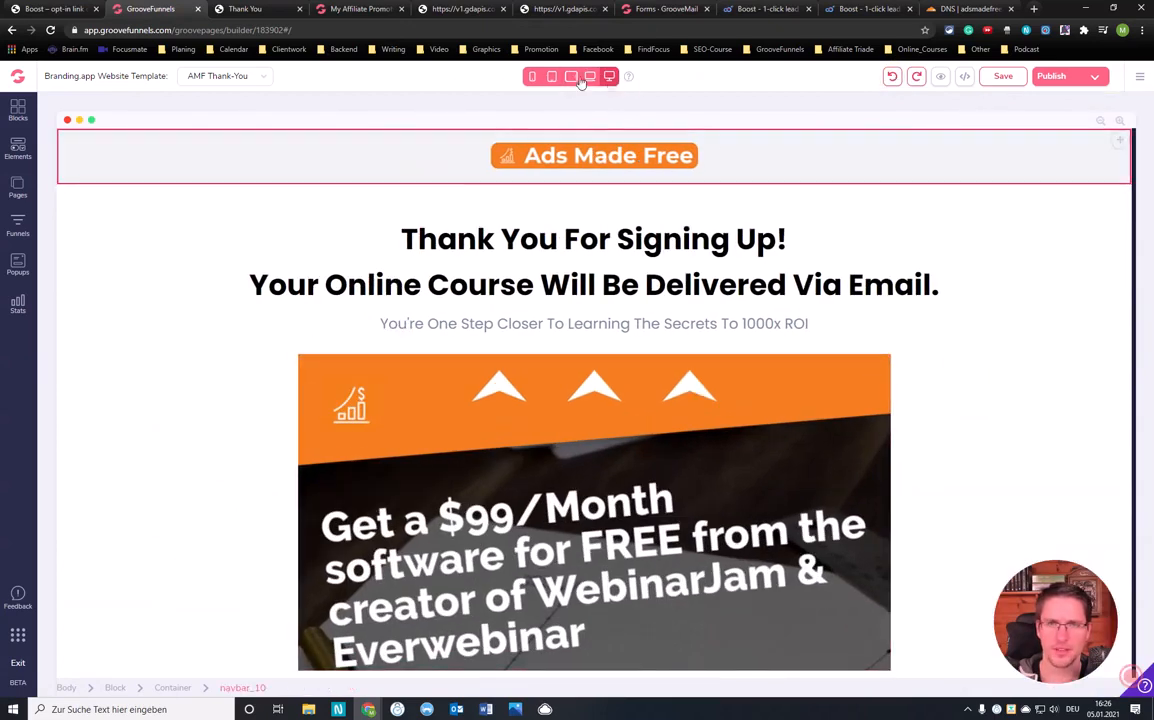
scroll(773, 268, "down", 2)
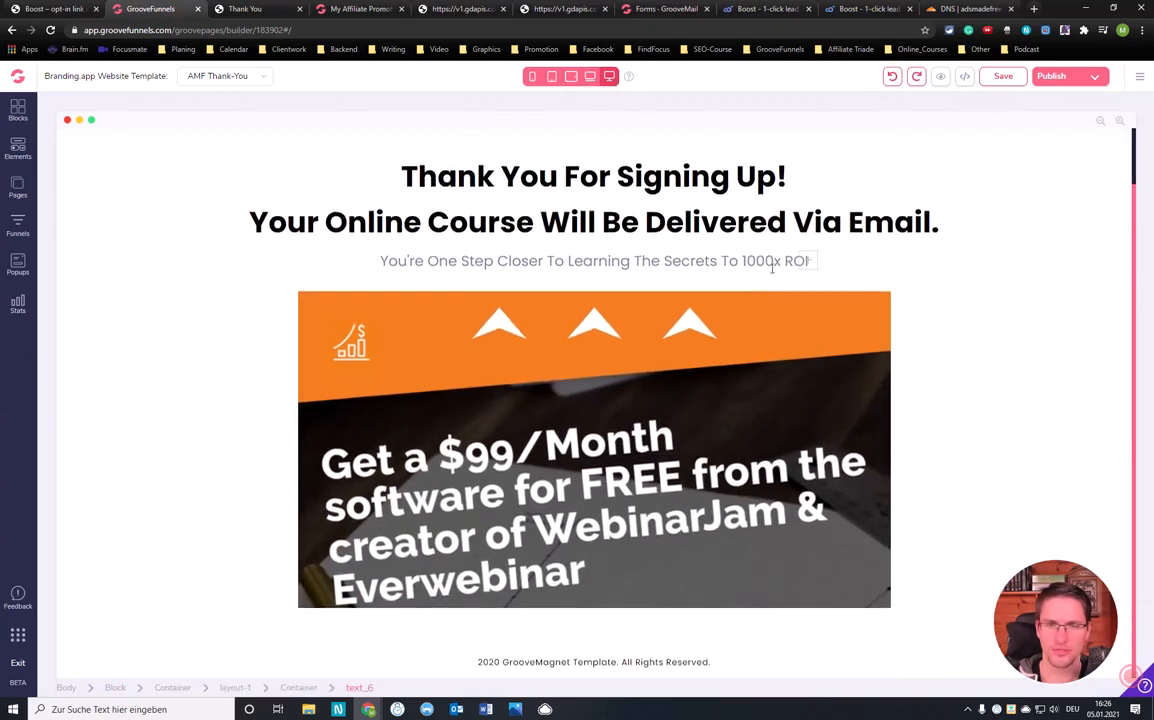
left_click(890, 81)
scroll(778, 242, "down", 1)
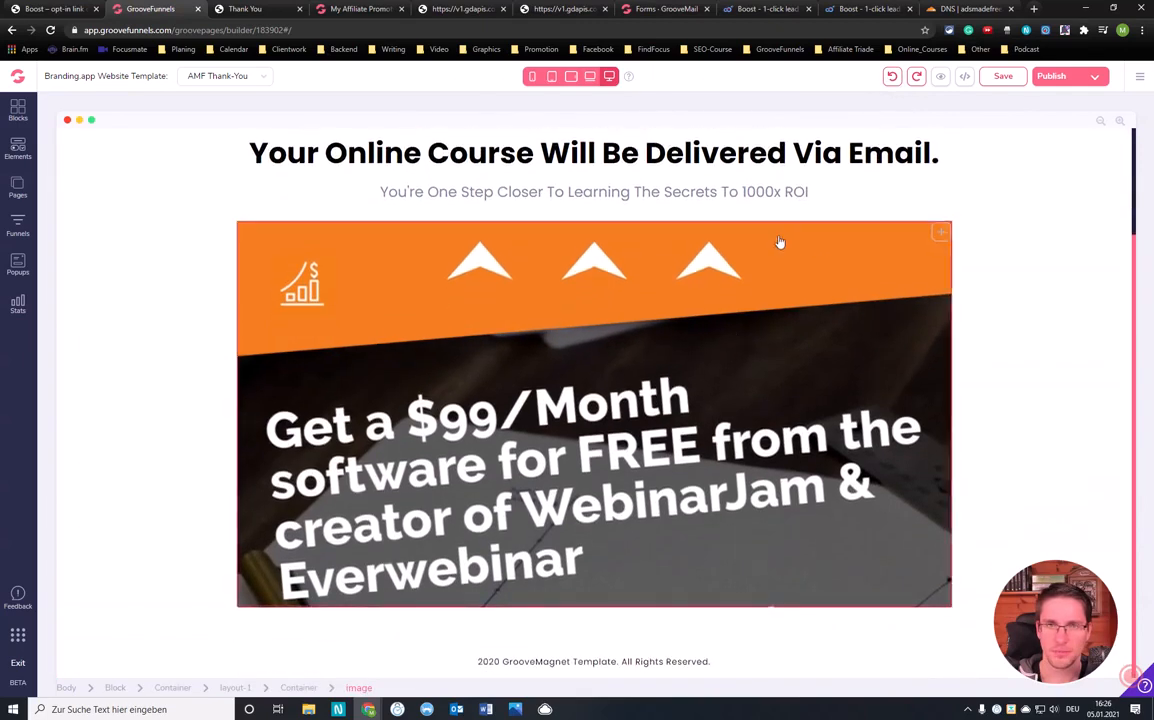
left_click(532, 76)
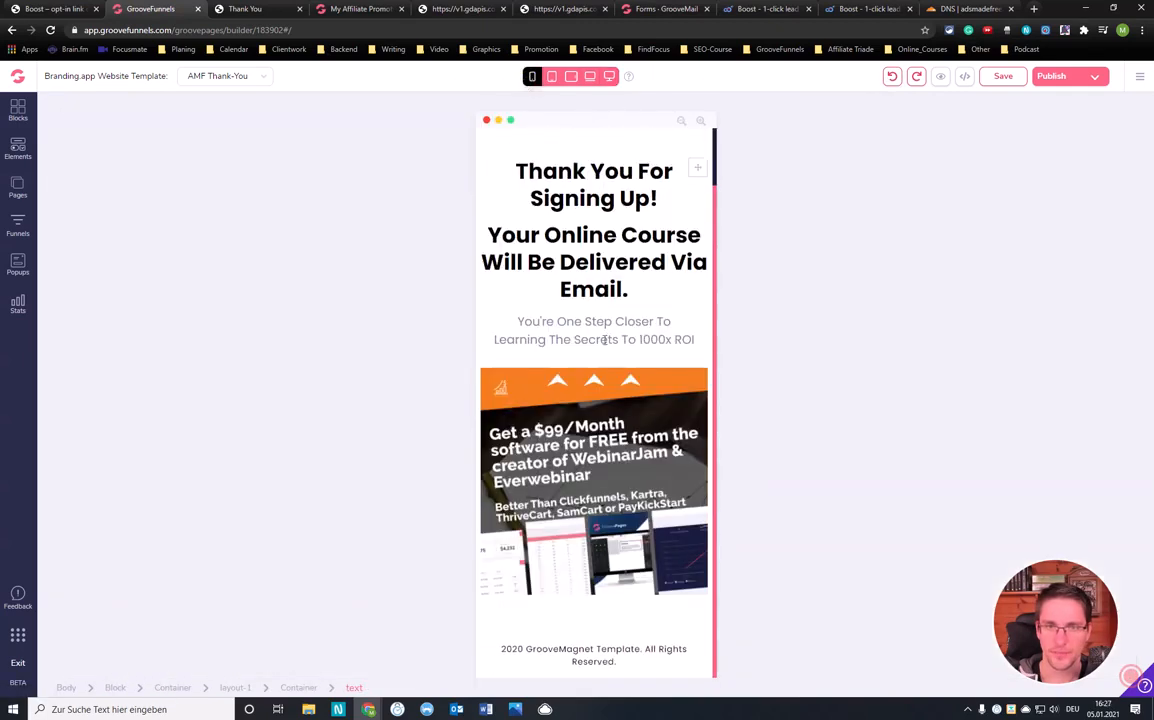
left_click(609, 76)
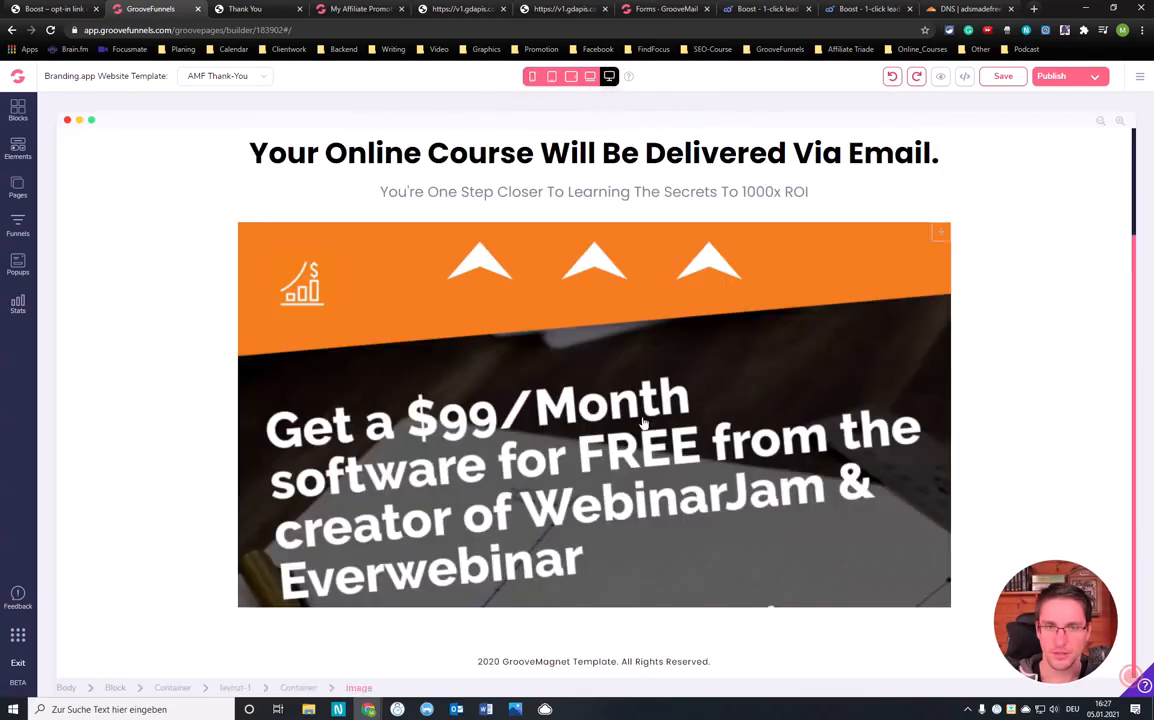
Limit the Facebook Features image's maximum width to 40rem in the desktop layout, after trying 60rem and 20rem
left_click(633, 476)
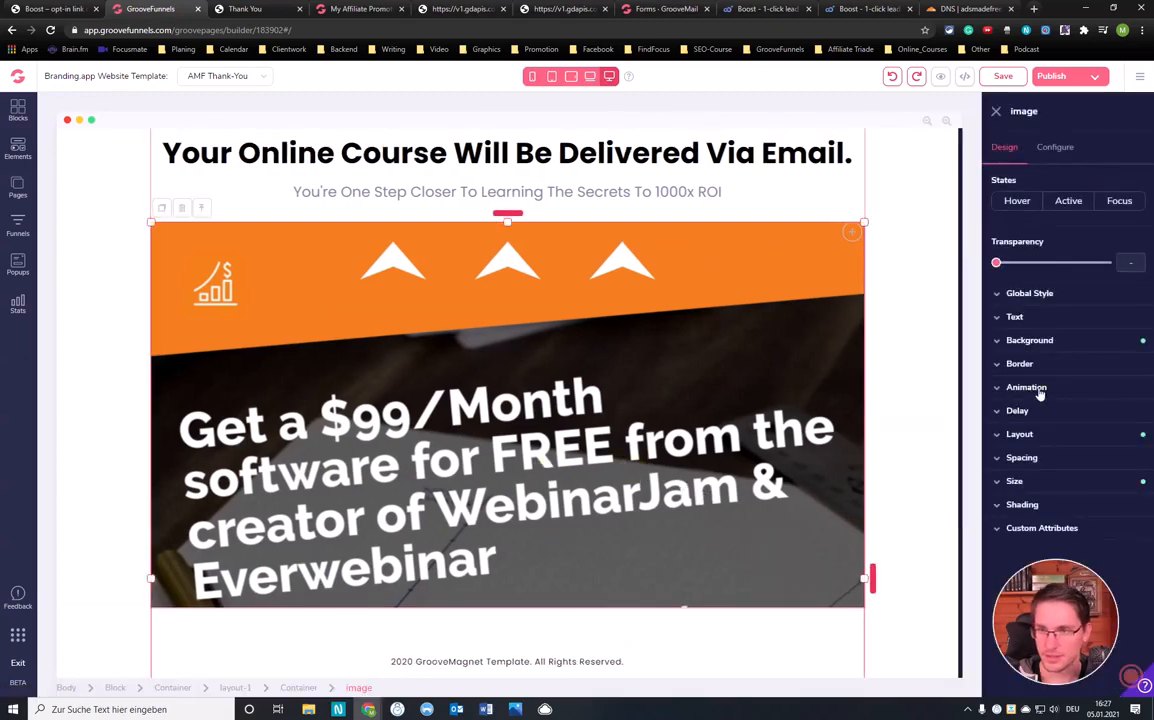
left_click(1017, 482)
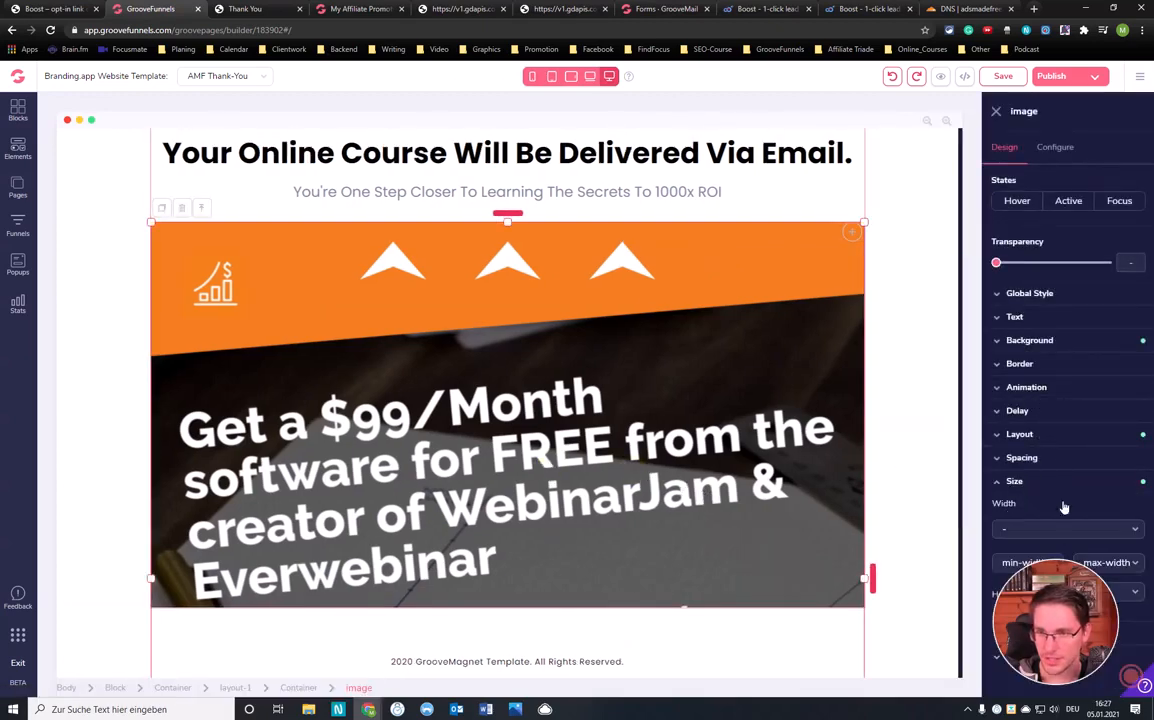
left_click(1098, 566)
scroll(1100, 600, "down", 1)
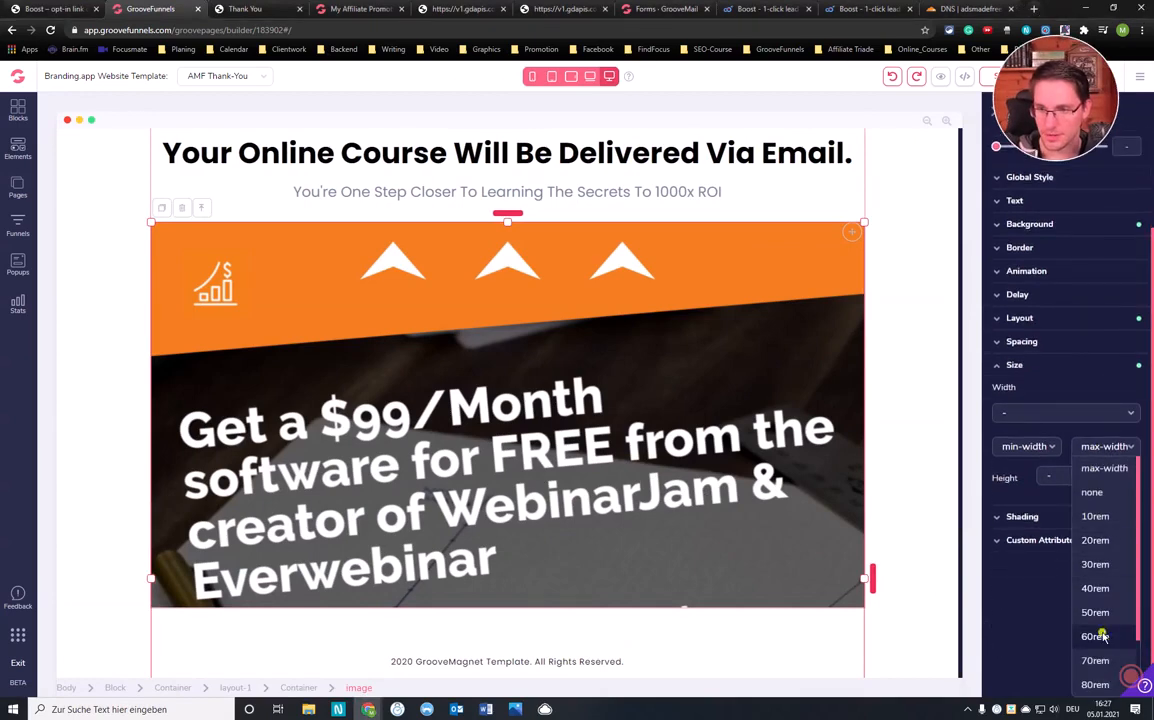
left_click(1095, 636)
scroll(1100, 620, "up", 1)
left_click(1100, 562)
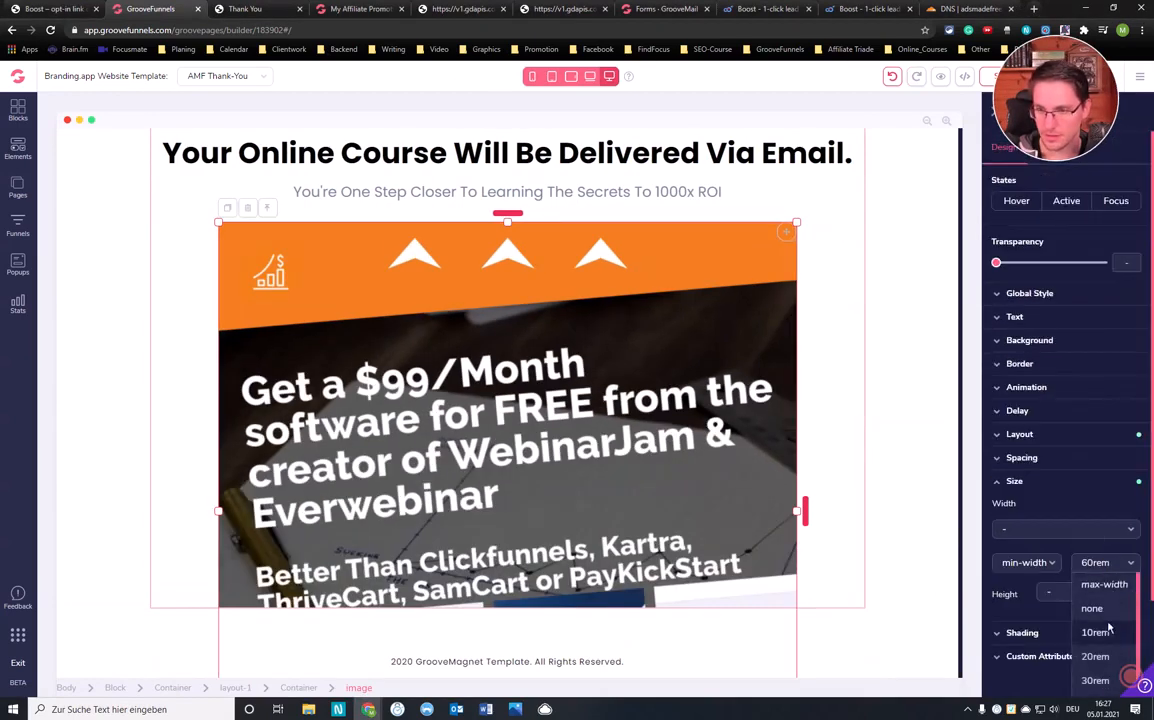
left_click(1095, 656)
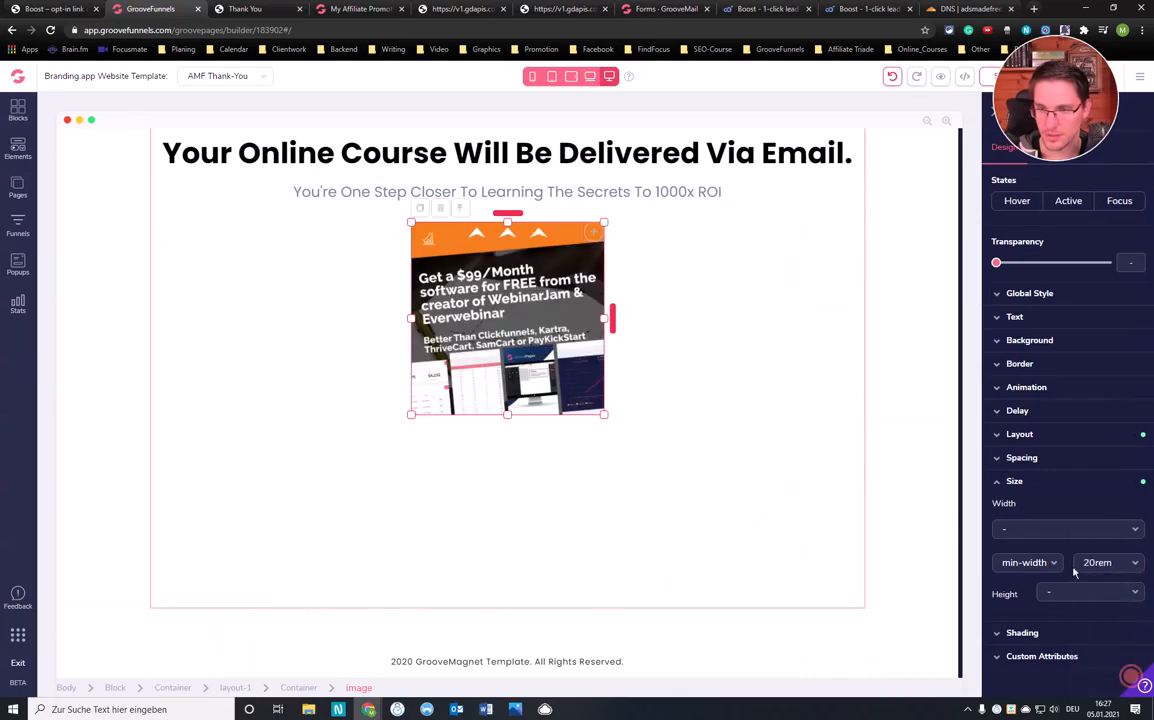
left_click(1106, 563)
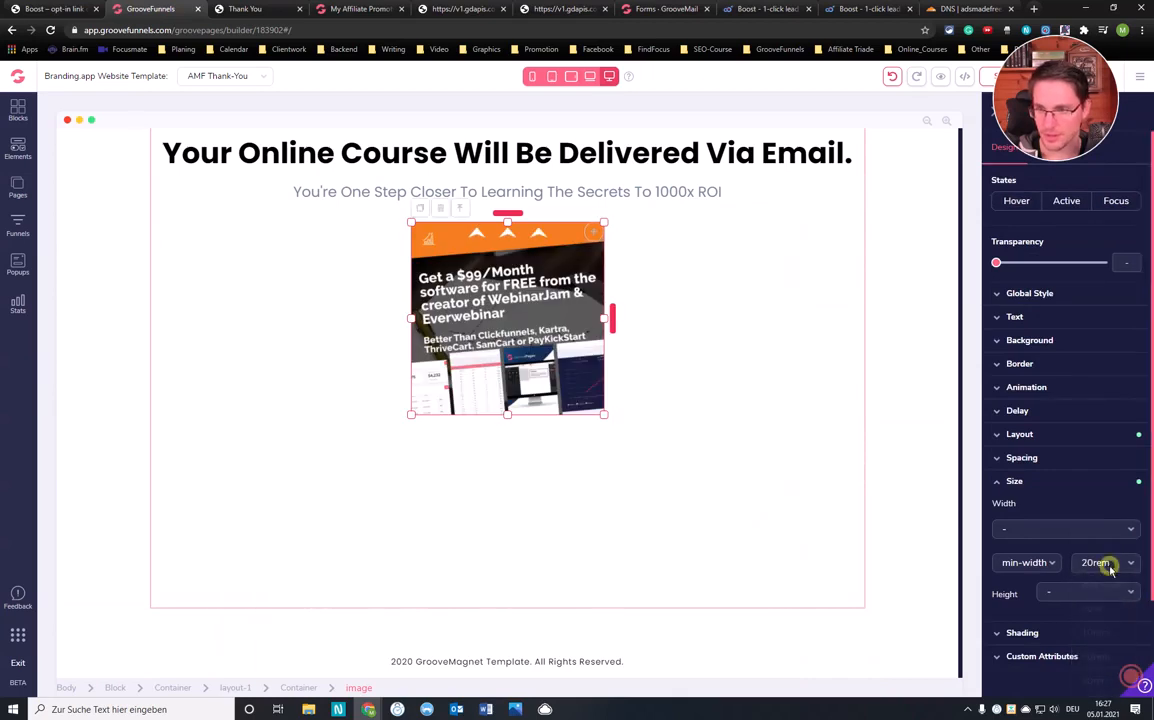
left_click(1095, 588)
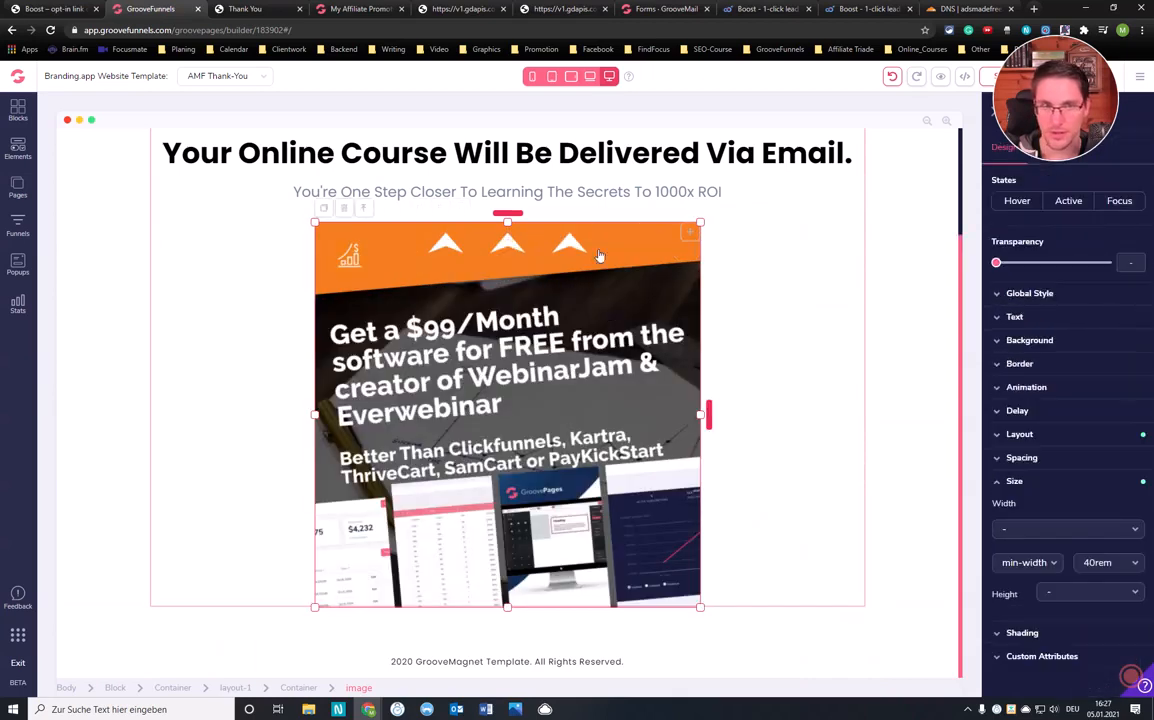
Check how the resized image and headings fit in the phone layout, and return to the desktop layout
left_click(531, 76)
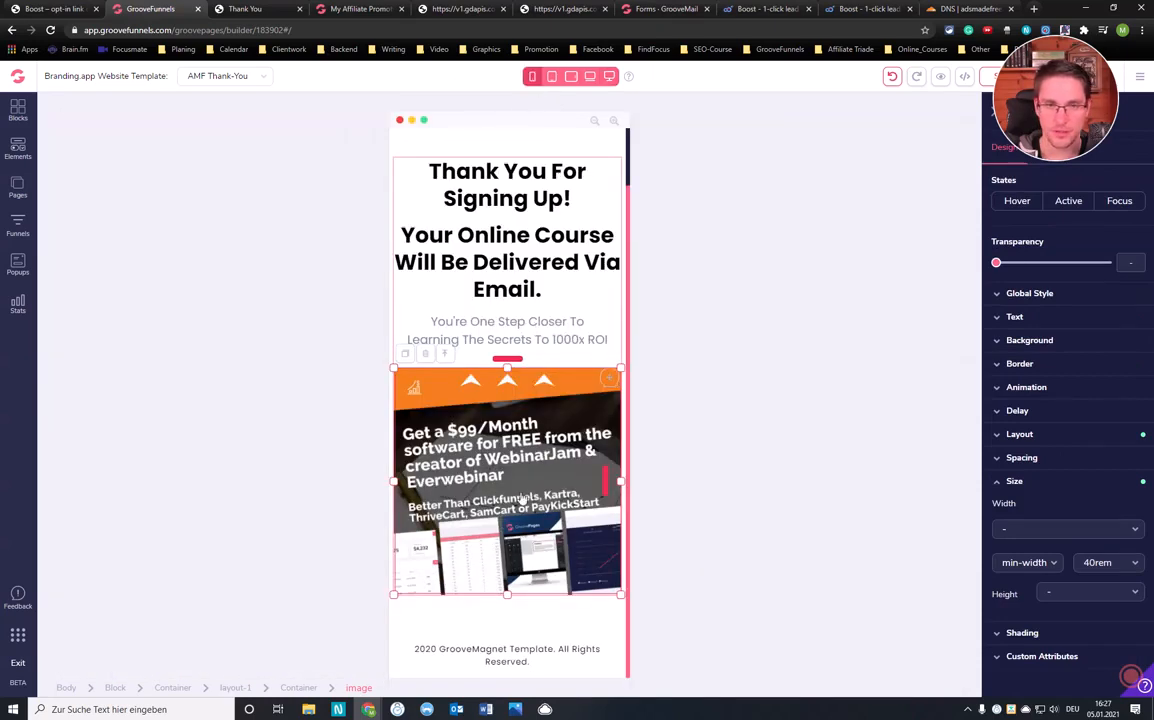
scroll(515, 369, "up", 1)
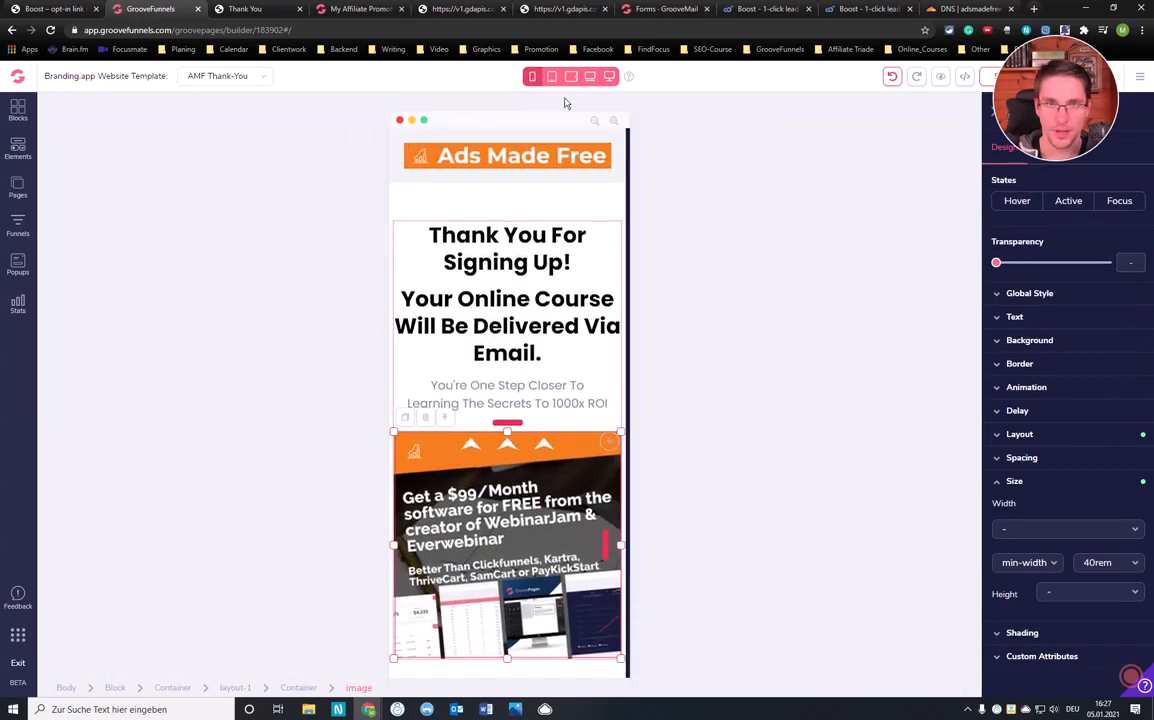
left_click(609, 77)
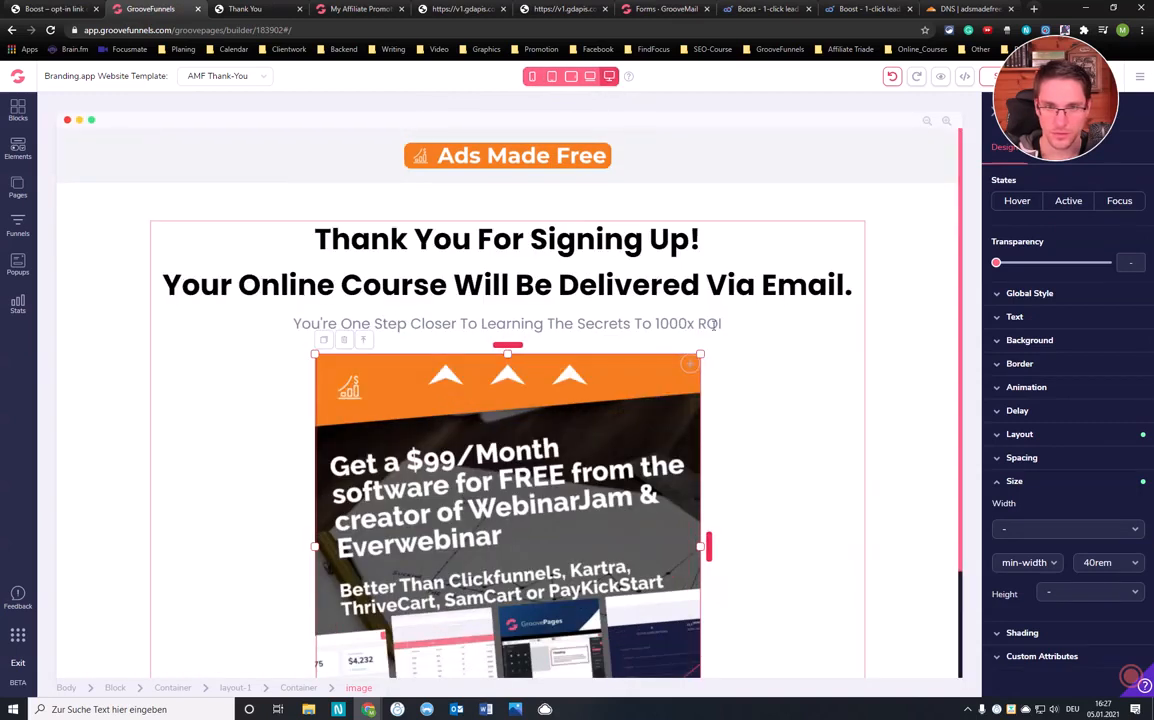
Add a new text line reading "Free Bonus" between the 1000x ROI subheading and the image
left_click(723, 324)
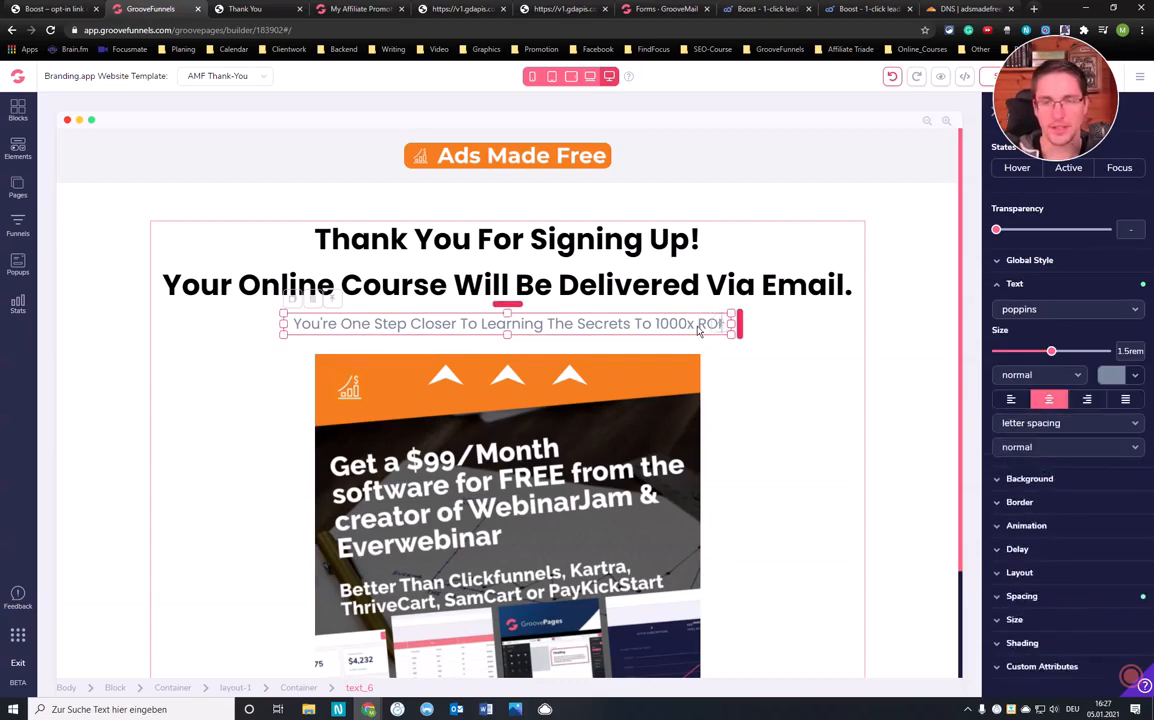
key("Return")
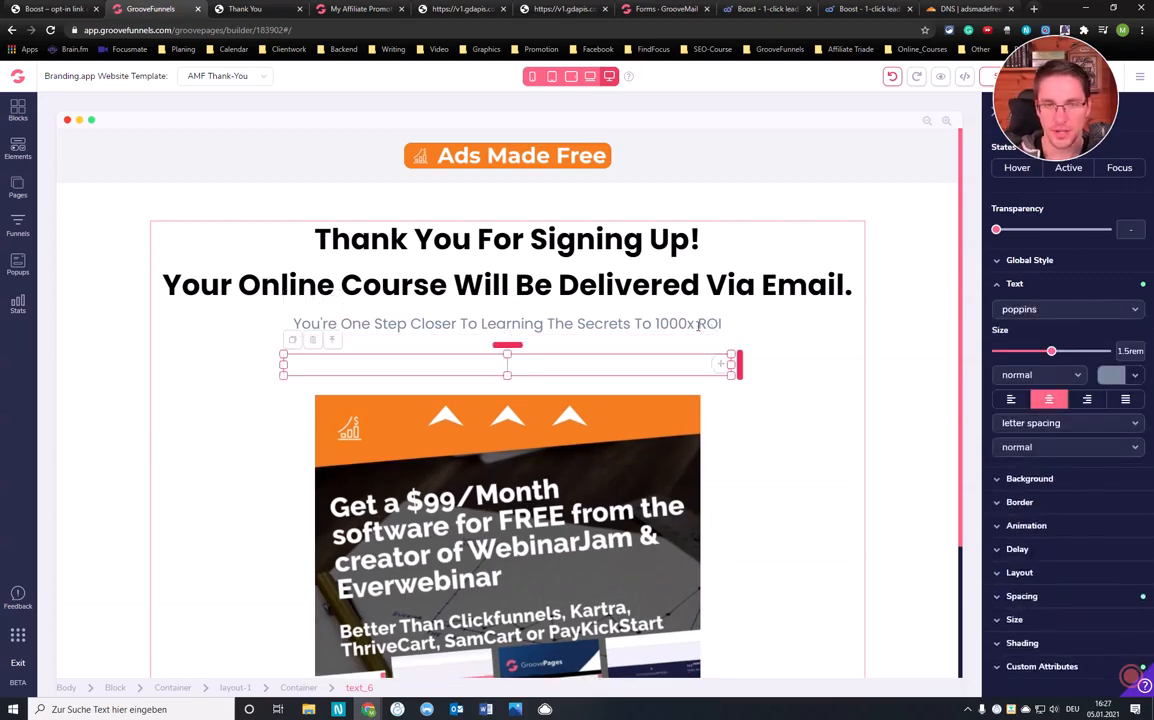
type("Un")
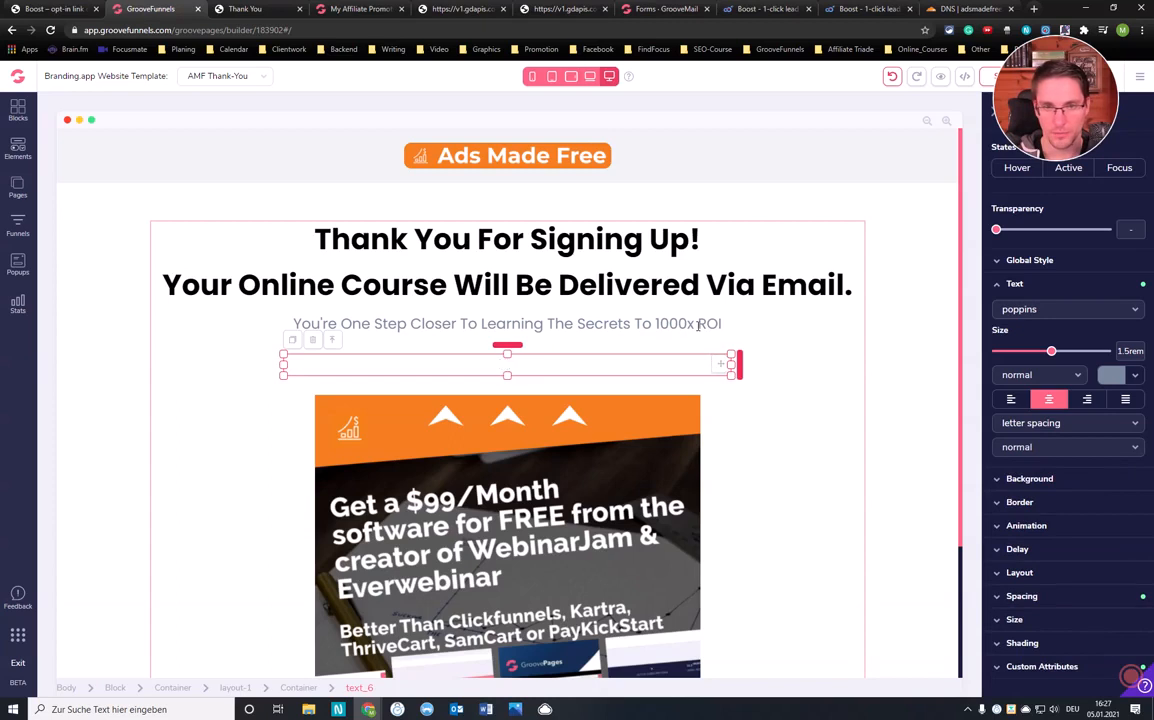
type("ee Bonus")
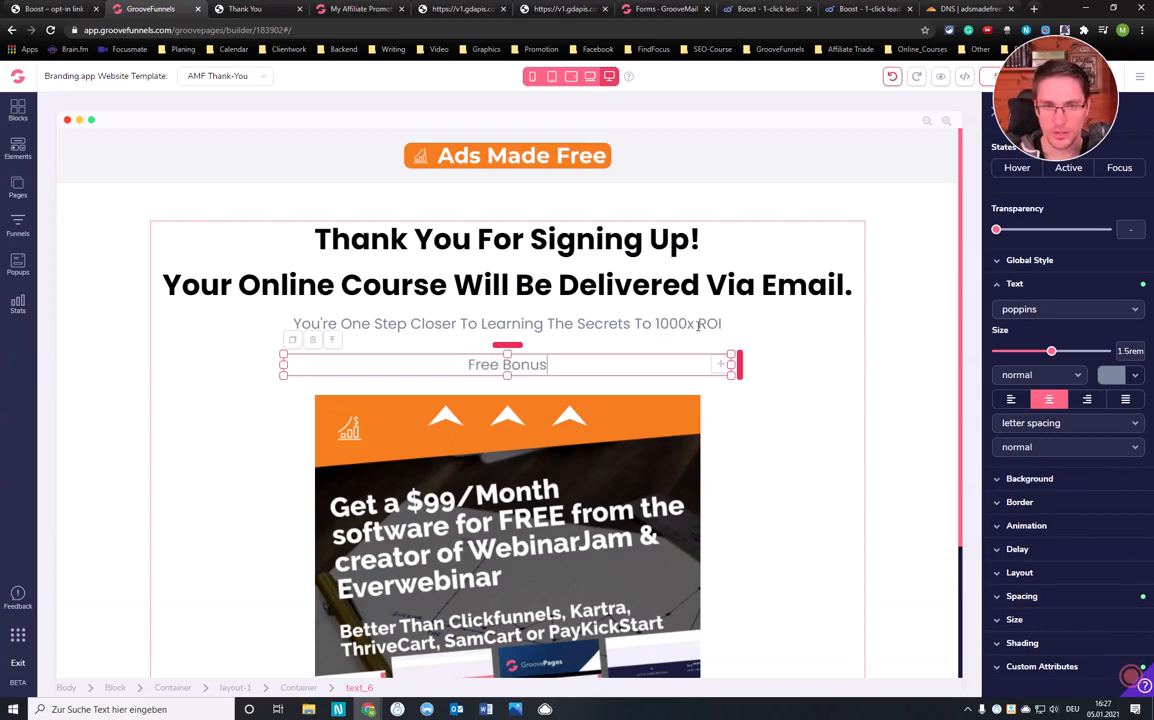
Make the "Free Bonus" line bold and enlarge its text size to 4.5rem
left_click_drag(454, 369, 566, 364)
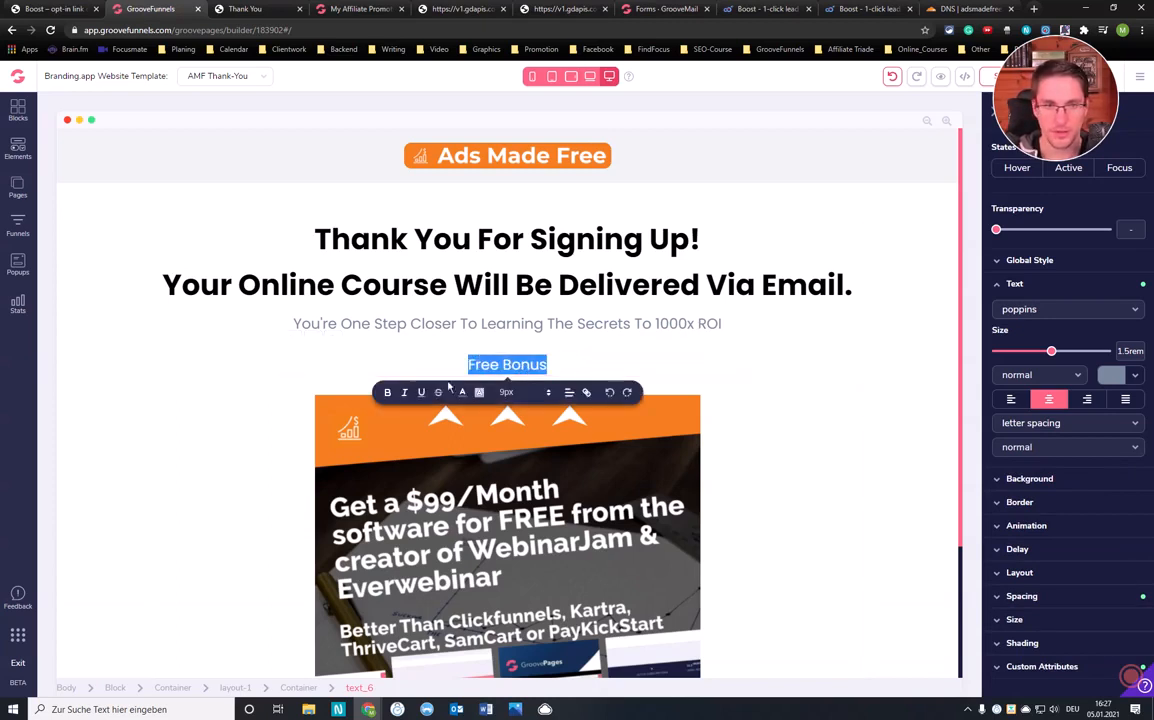
left_click(387, 392)
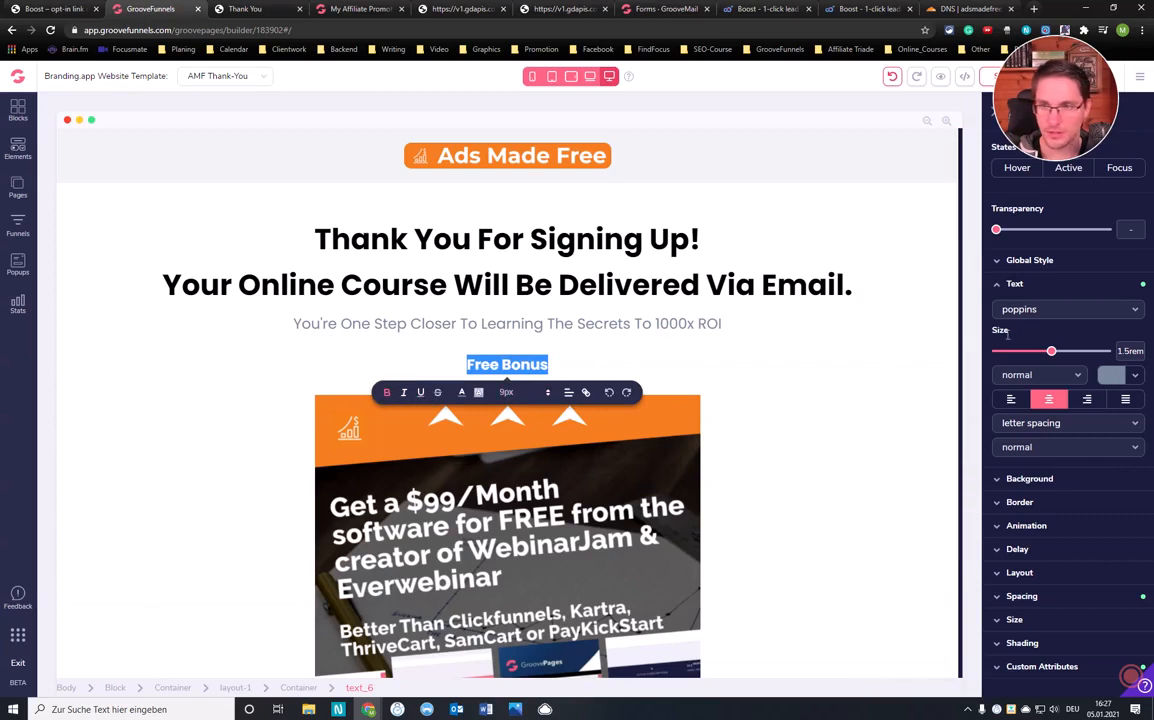
left_click_drag(1051, 352, 1087, 352)
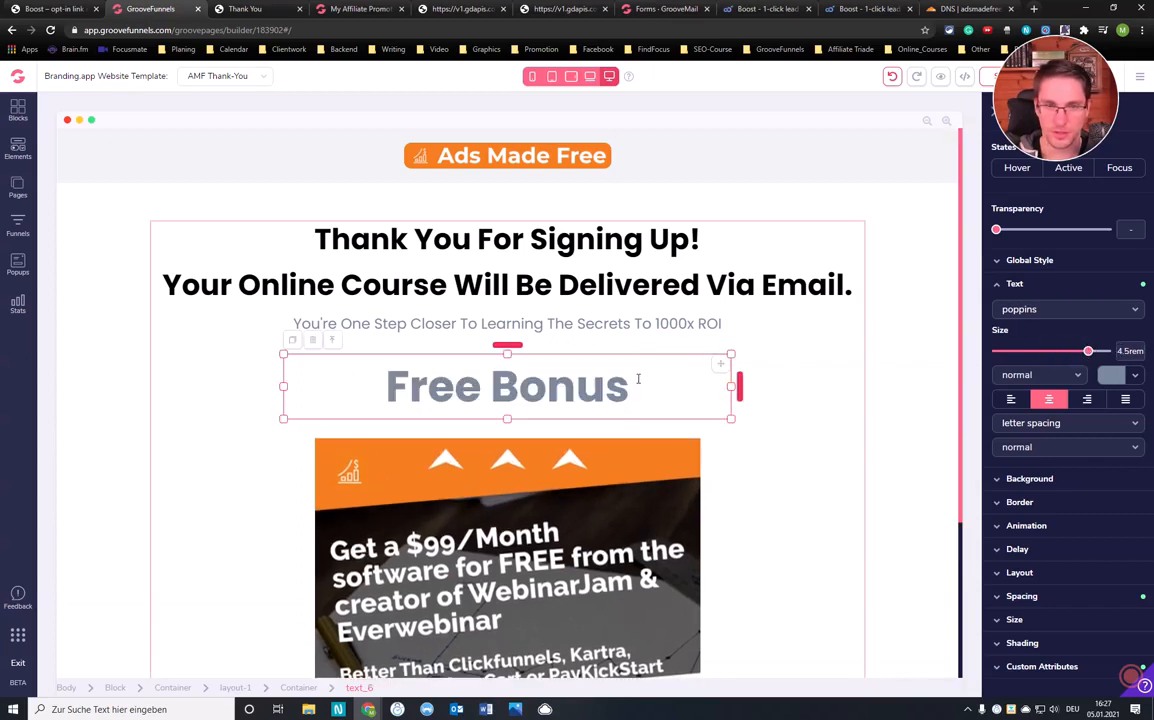
Color the "Free Bonus" text near-black and leave text editing
left_click_drag(711, 381, 324, 384)
left_click(462, 436)
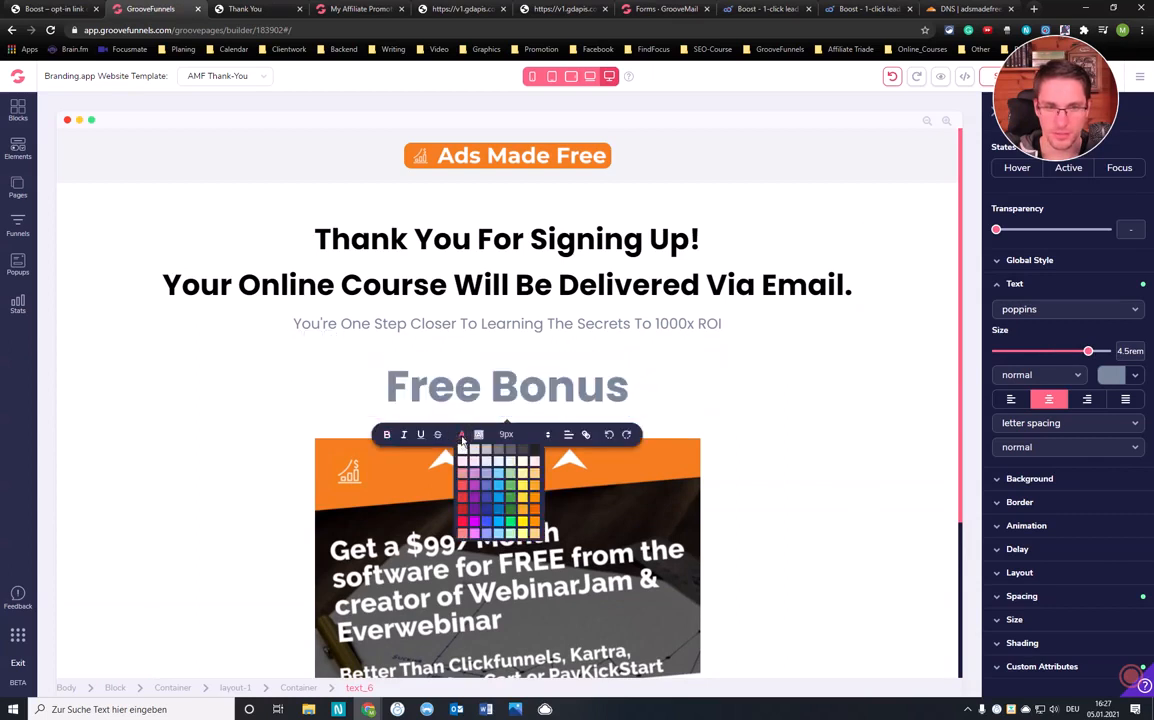
left_click(537, 449)
left_click(801, 343)
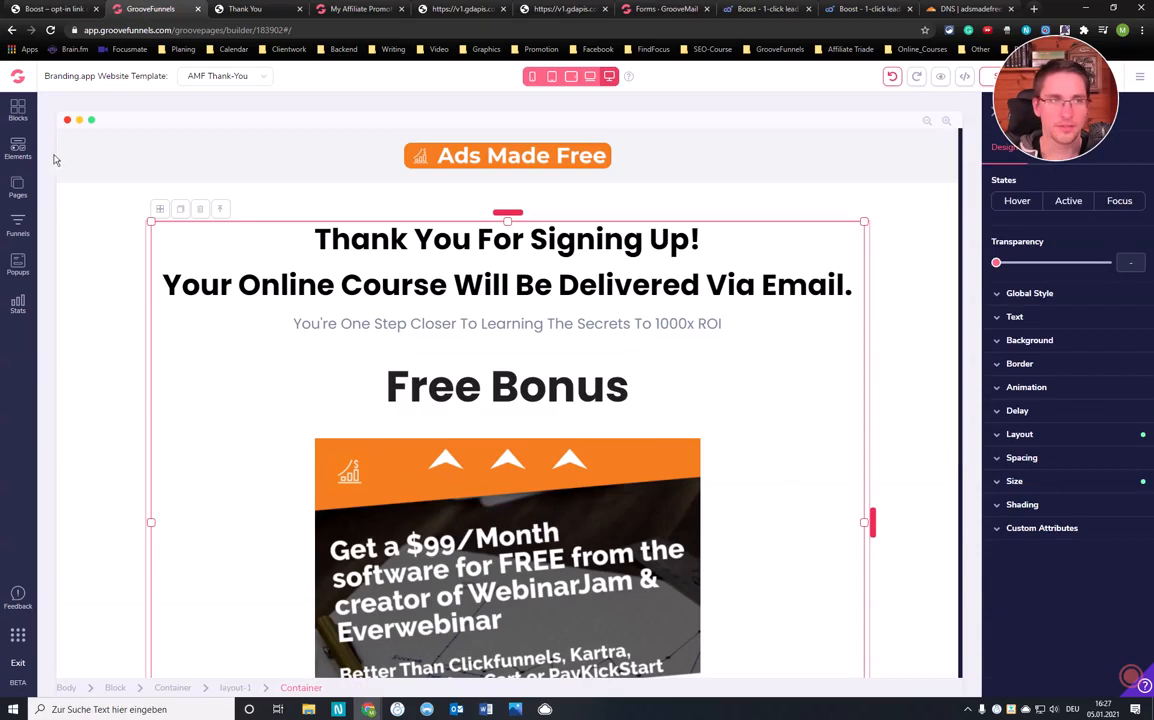
Add a solid button between the "Free Bonus" line and the promotional image, and select it for styling
left_click(17, 147)
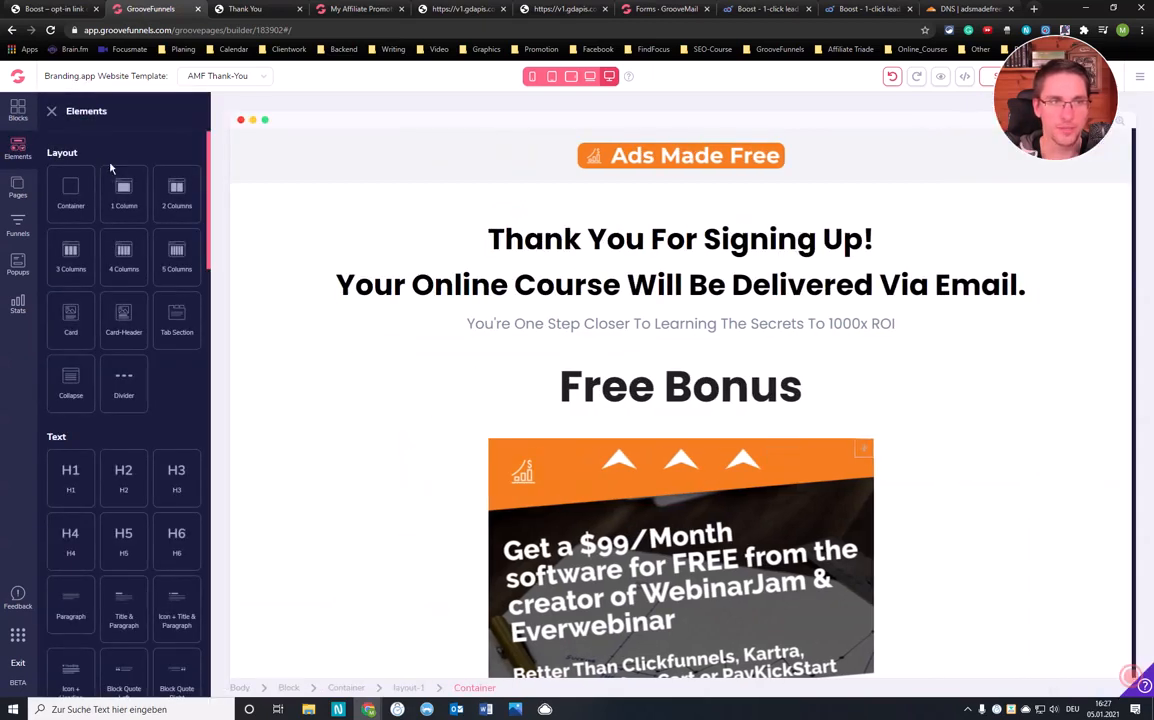
scroll(116, 305, "down", 1)
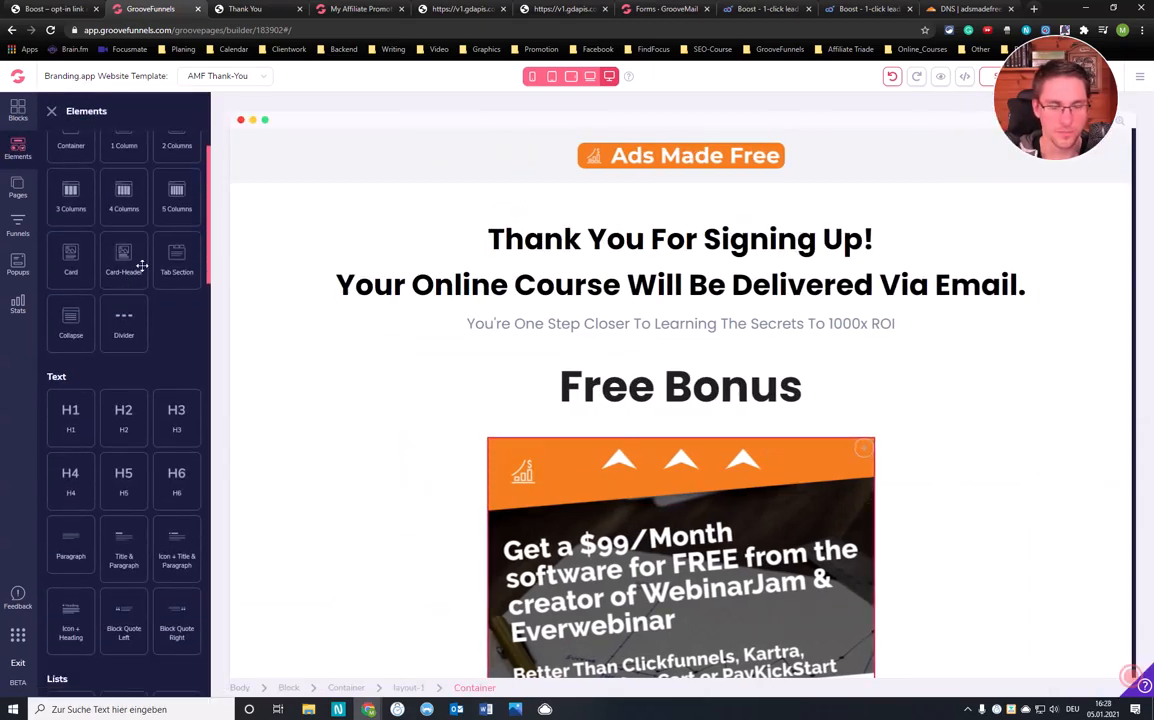
scroll(150, 382, "down", 8)
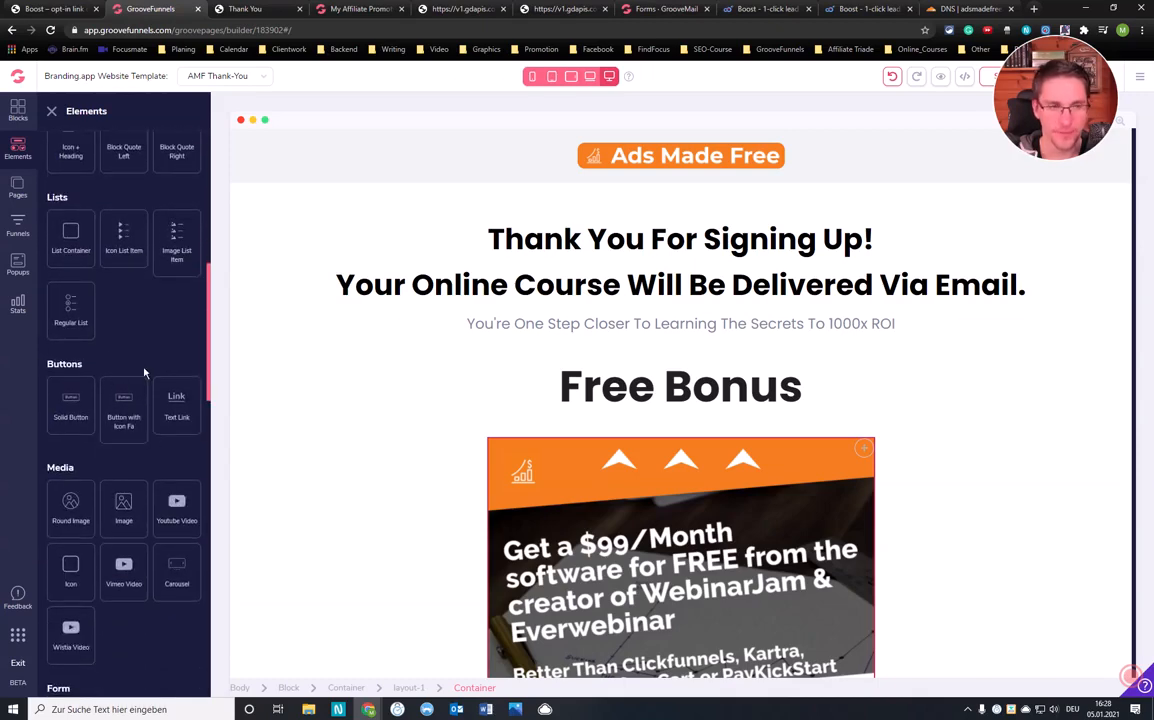
left_click_drag(73, 406, 716, 430)
scroll(707, 355, "down", 1)
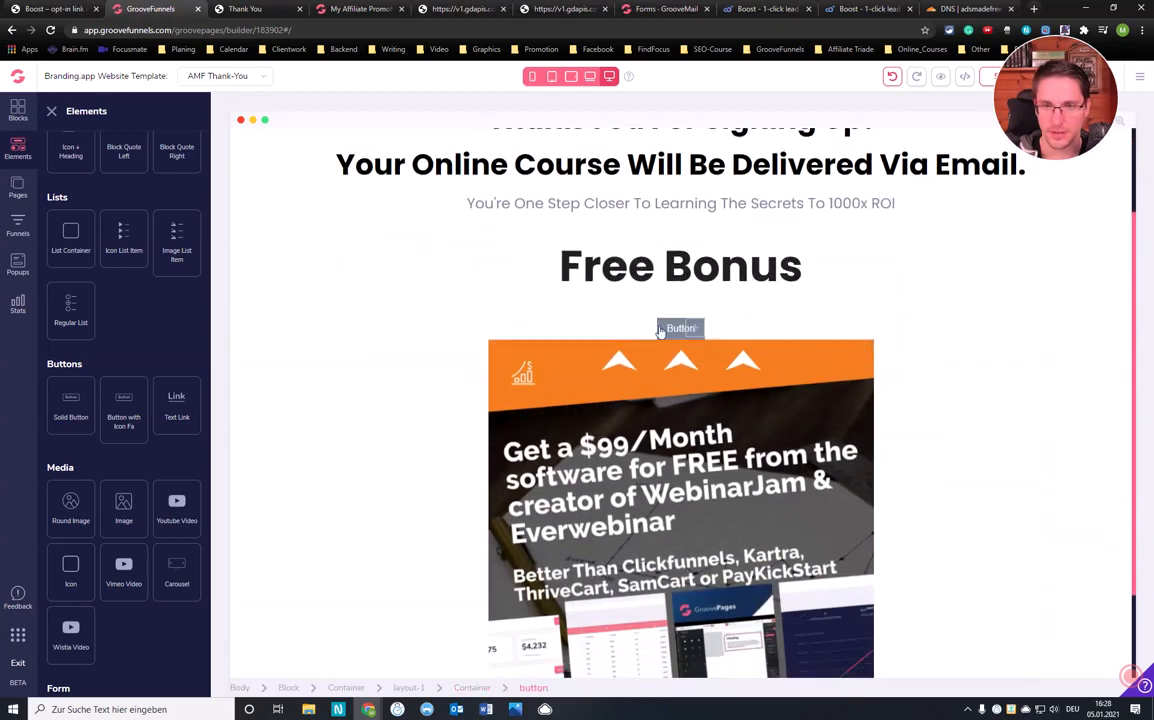
left_click(681, 328)
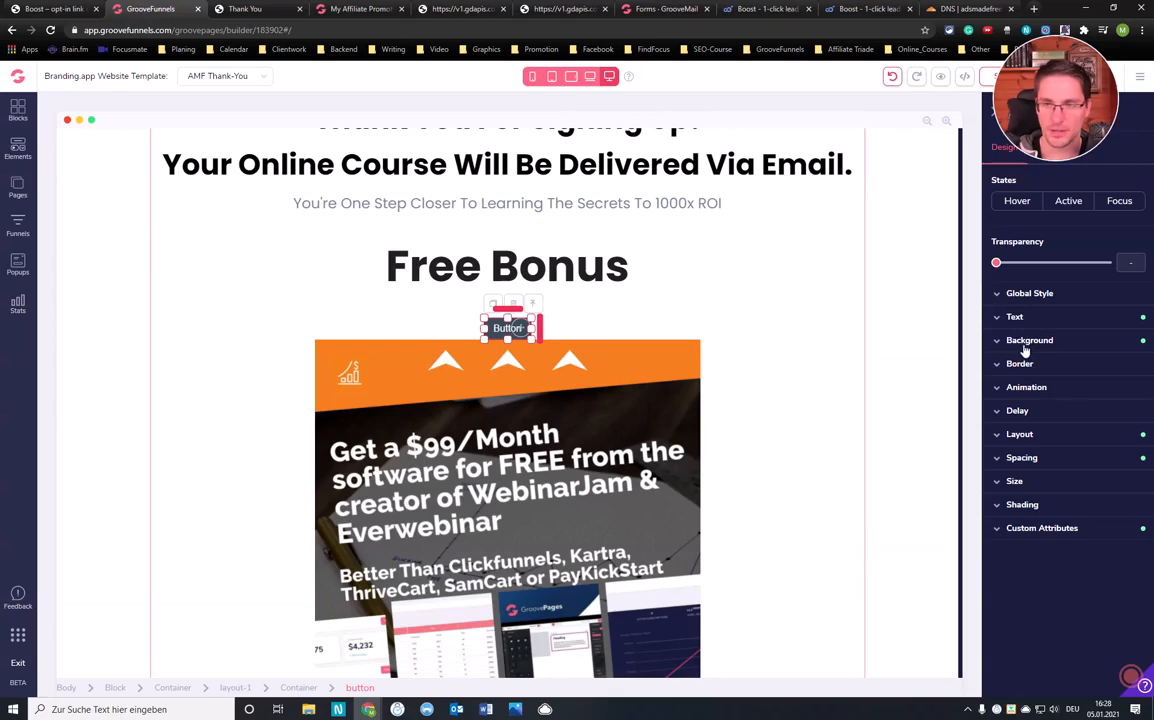
left_click(1026, 293)
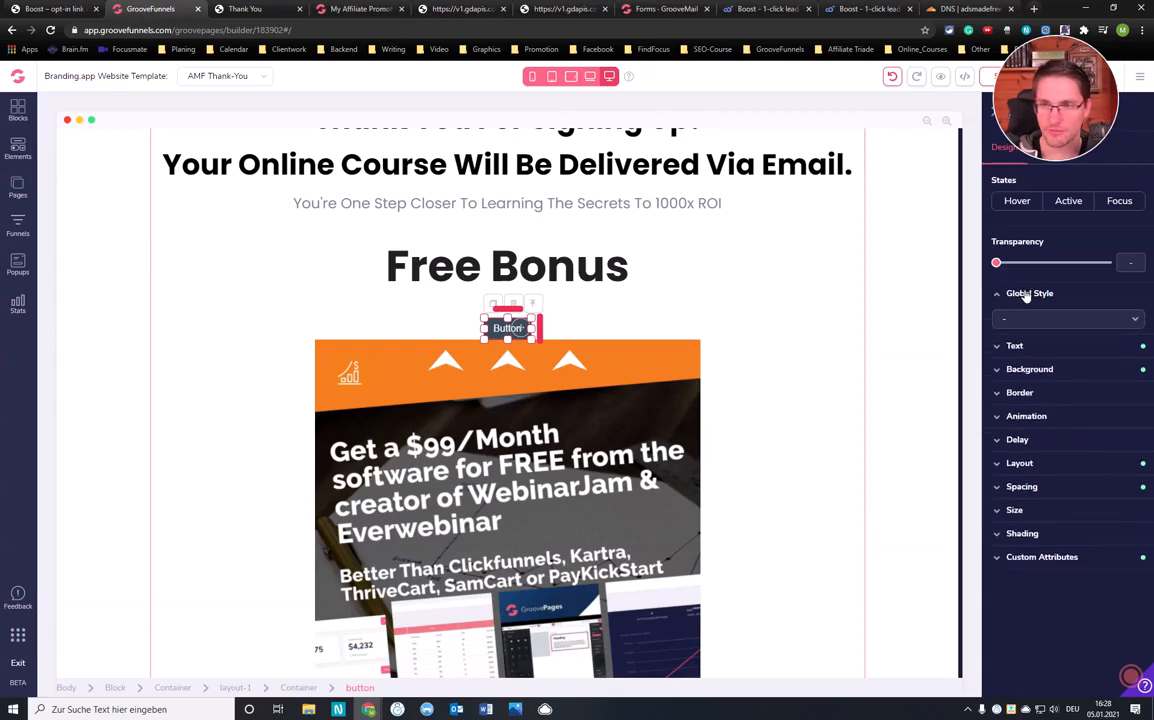
left_click(1026, 294)
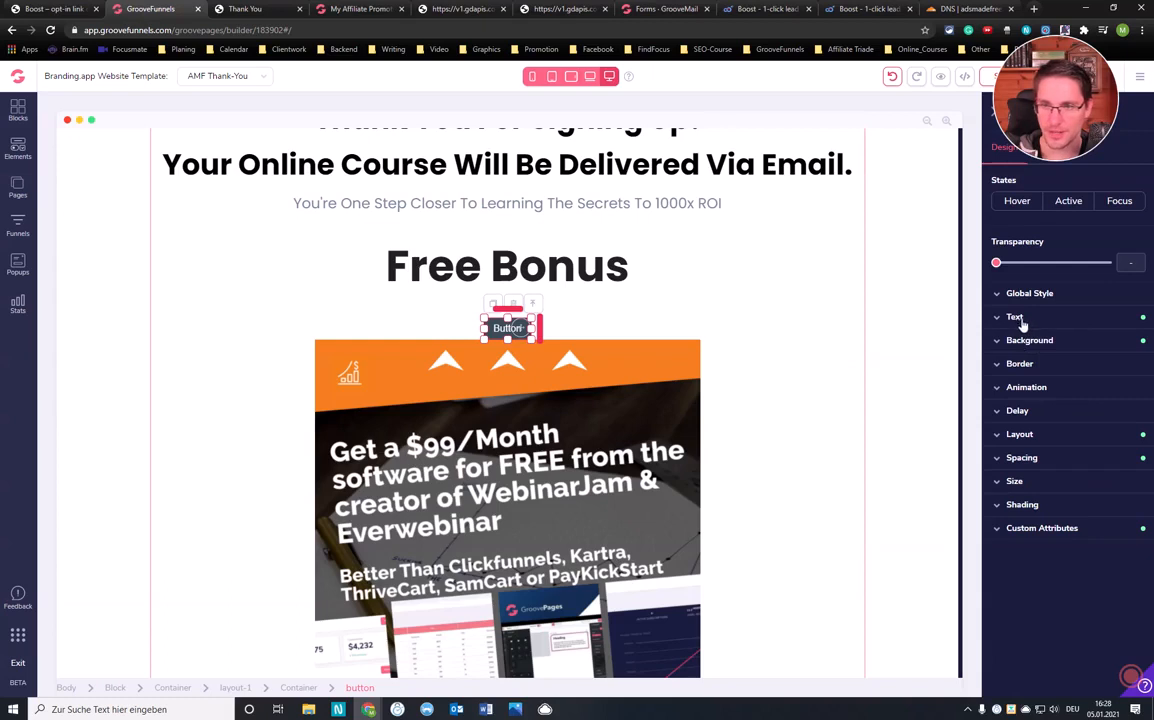
left_click(1020, 318)
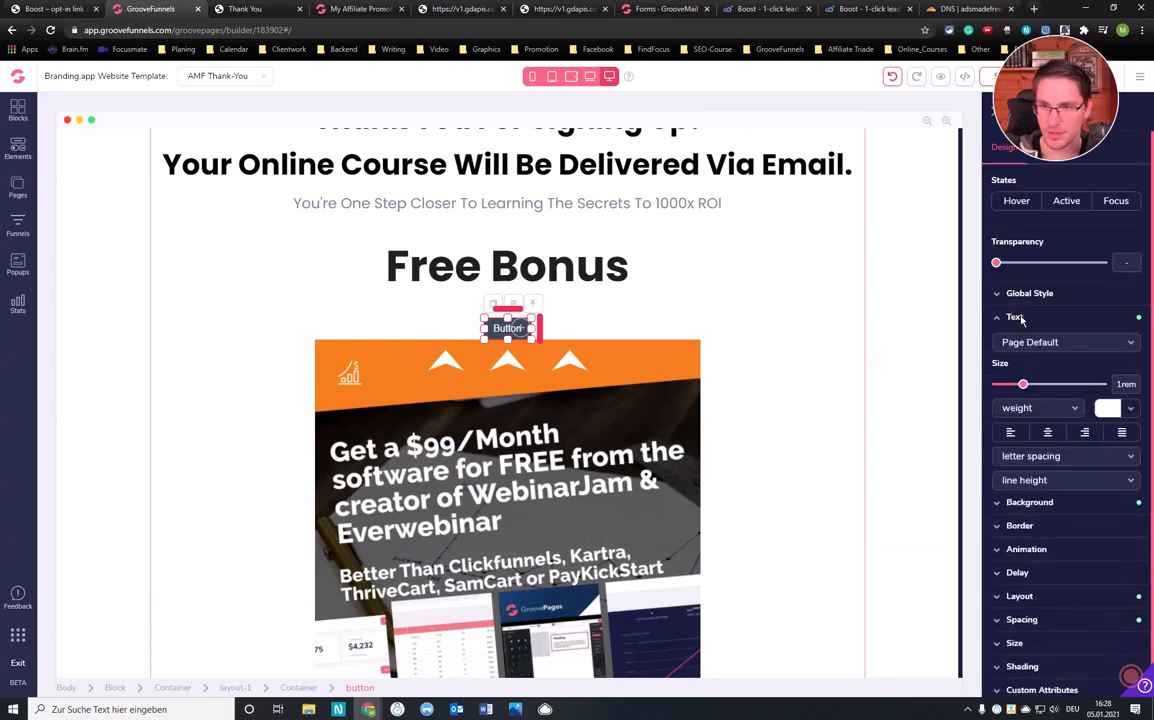
left_click(1020, 318)
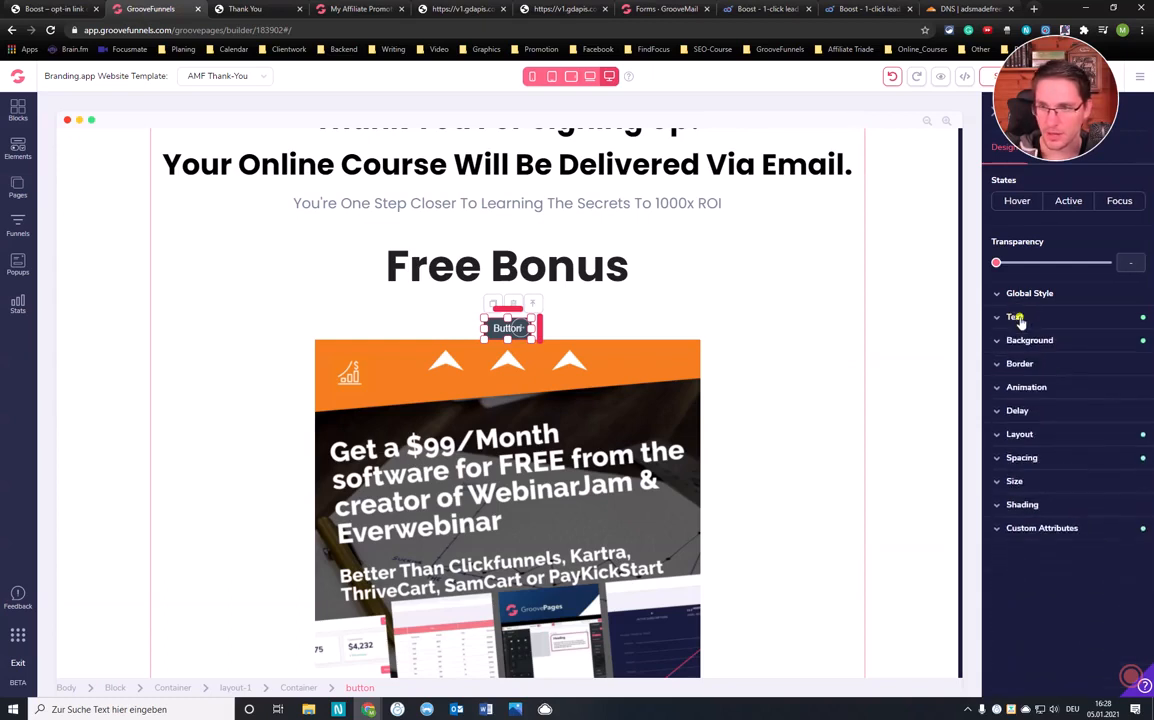
left_click(1020, 318)
left_click(1062, 345)
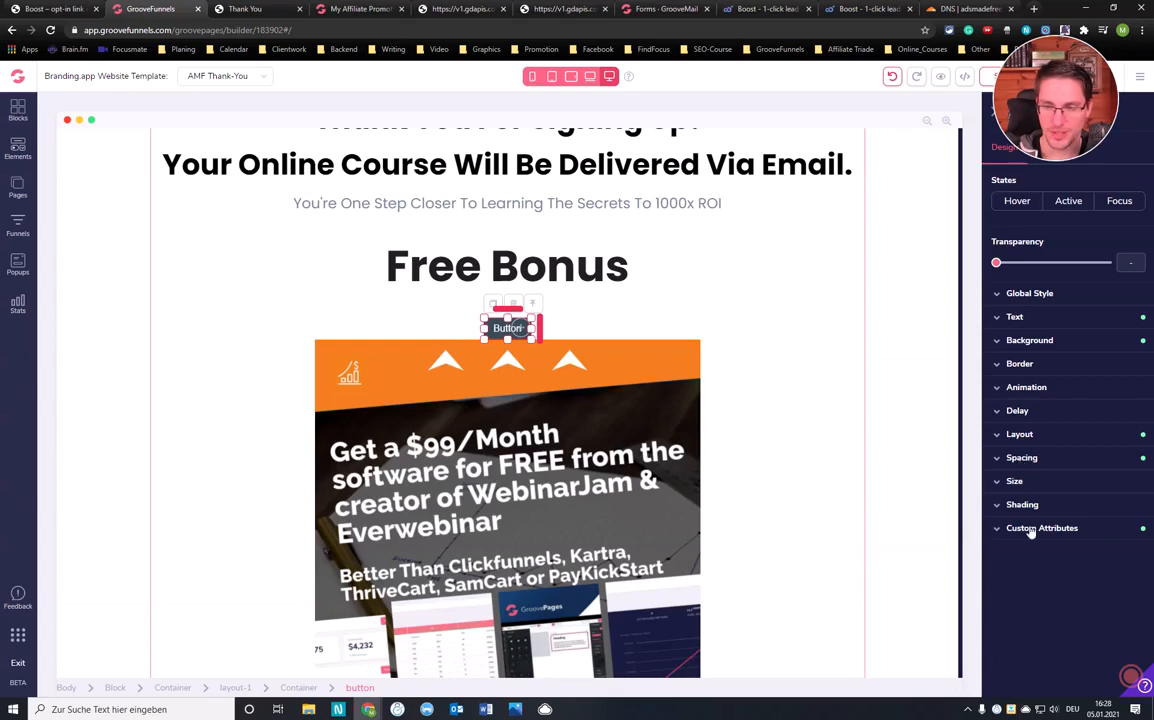
Set the new button's background color to the orange #F47E1F
left_click(1037, 342)
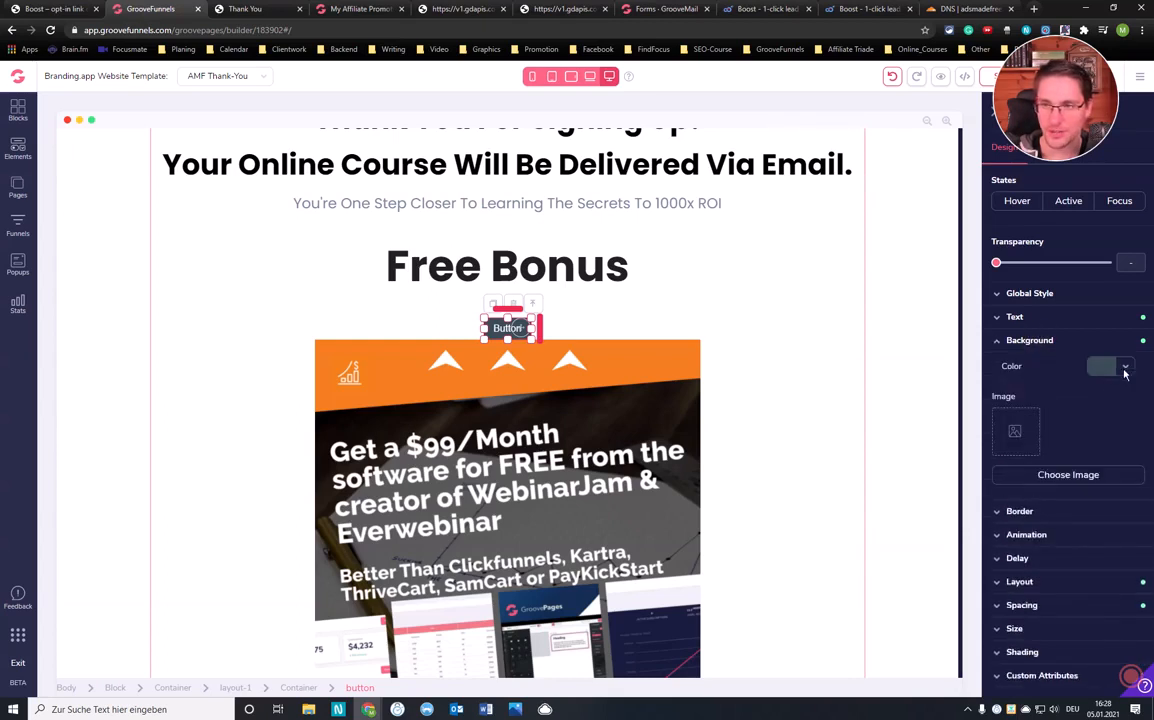
left_click(1125, 368)
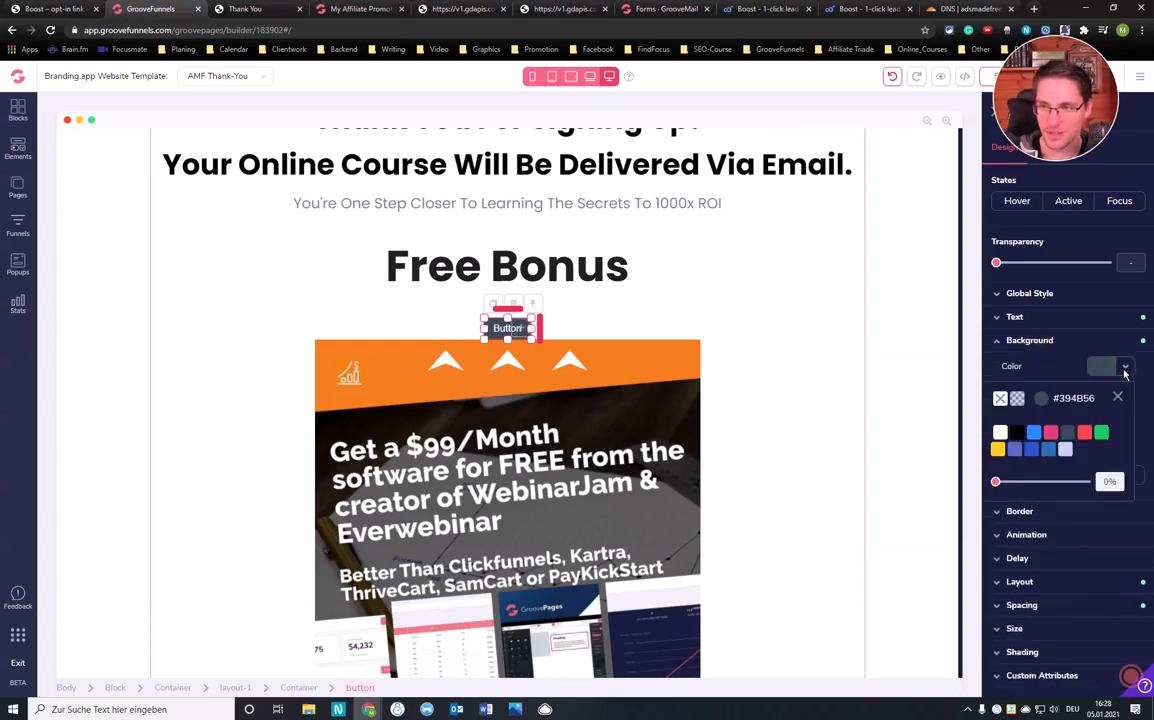
left_click(1040, 398)
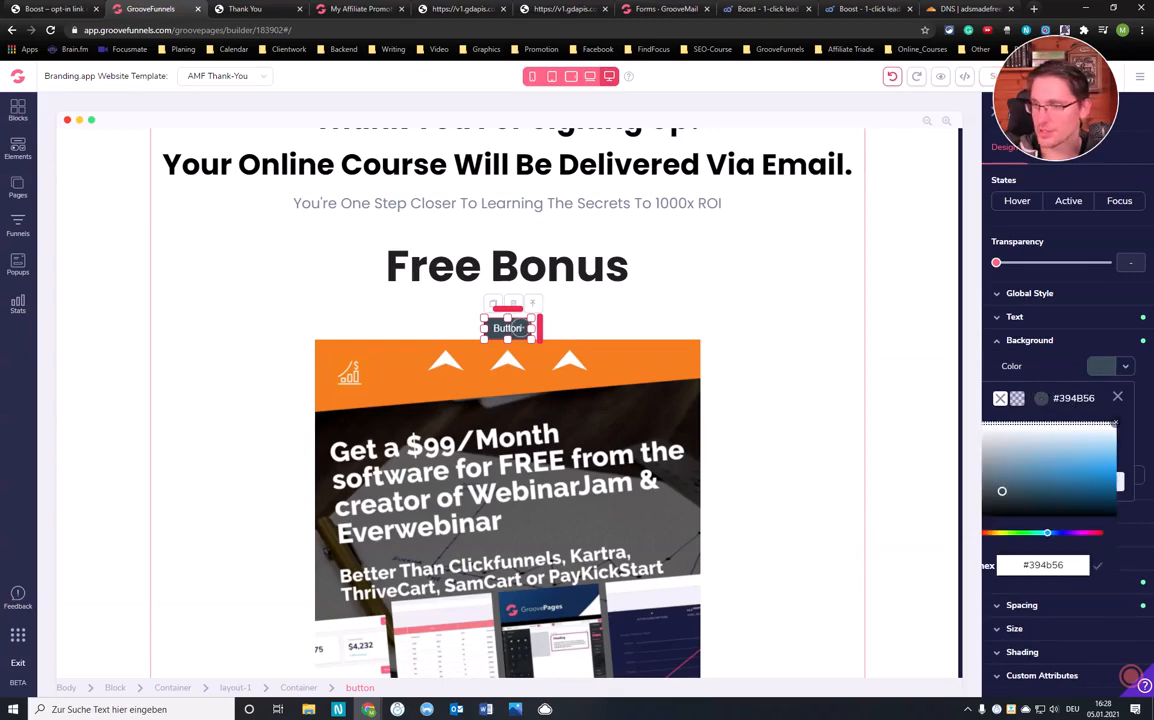
left_click(513, 710)
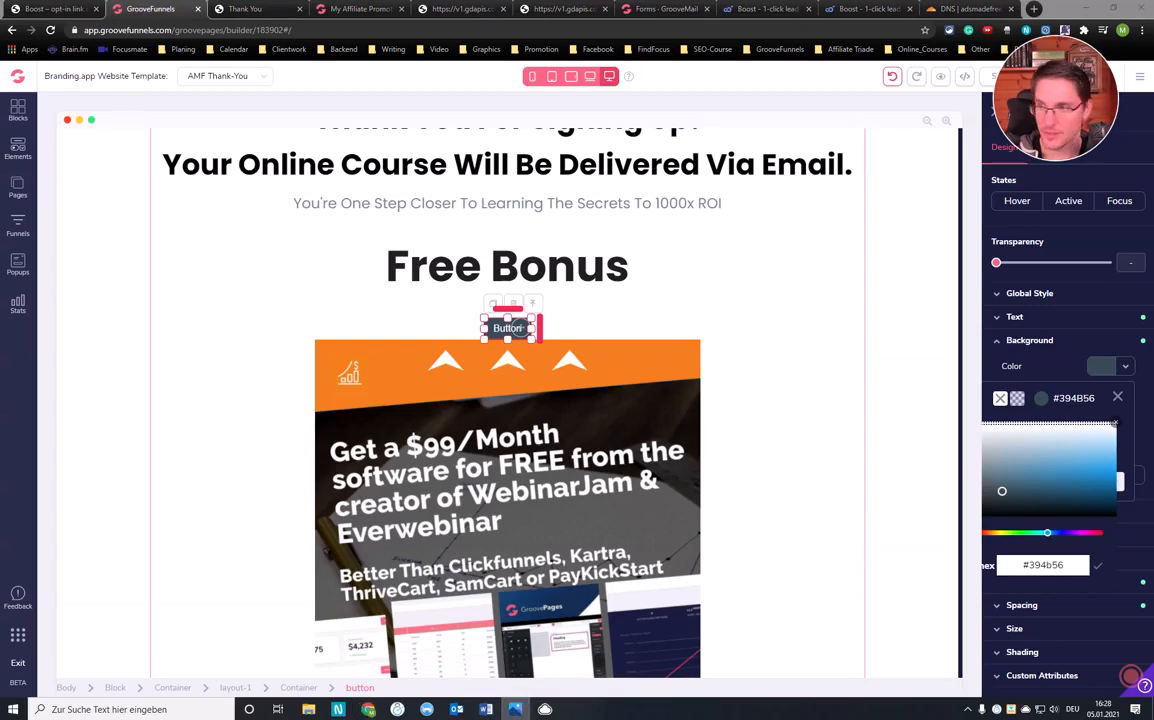
left_click(1082, 401)
left_click(1042, 400)
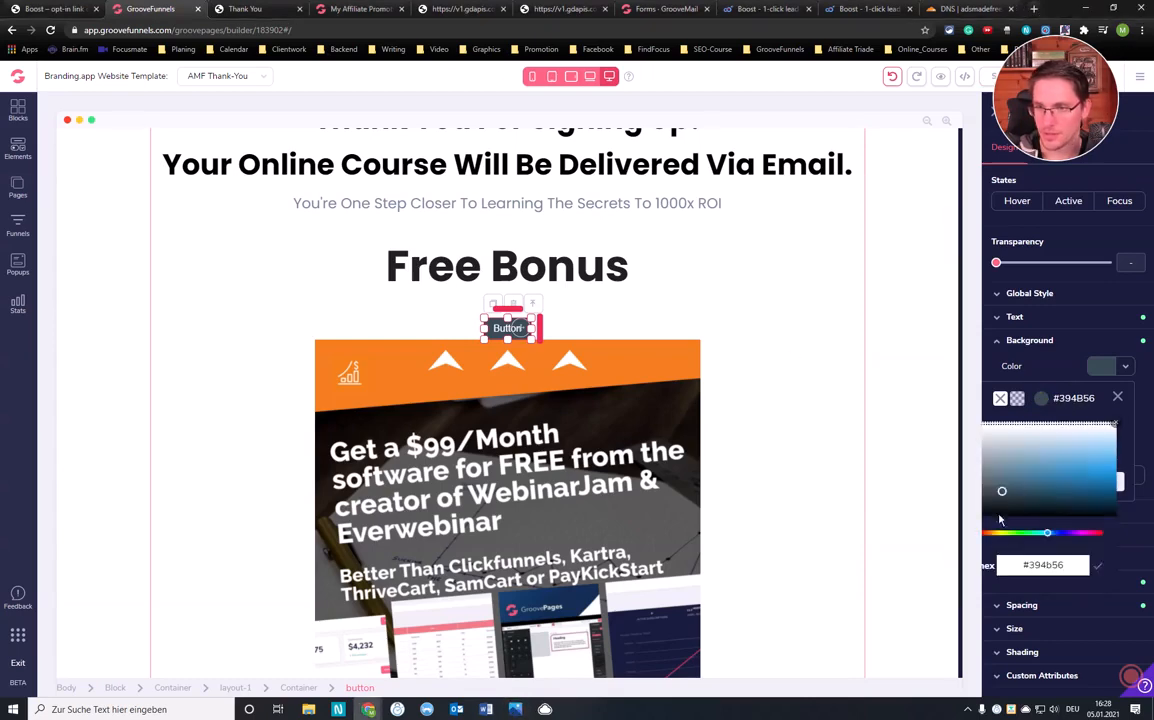
left_click_drag(1025, 565, 1062, 565)
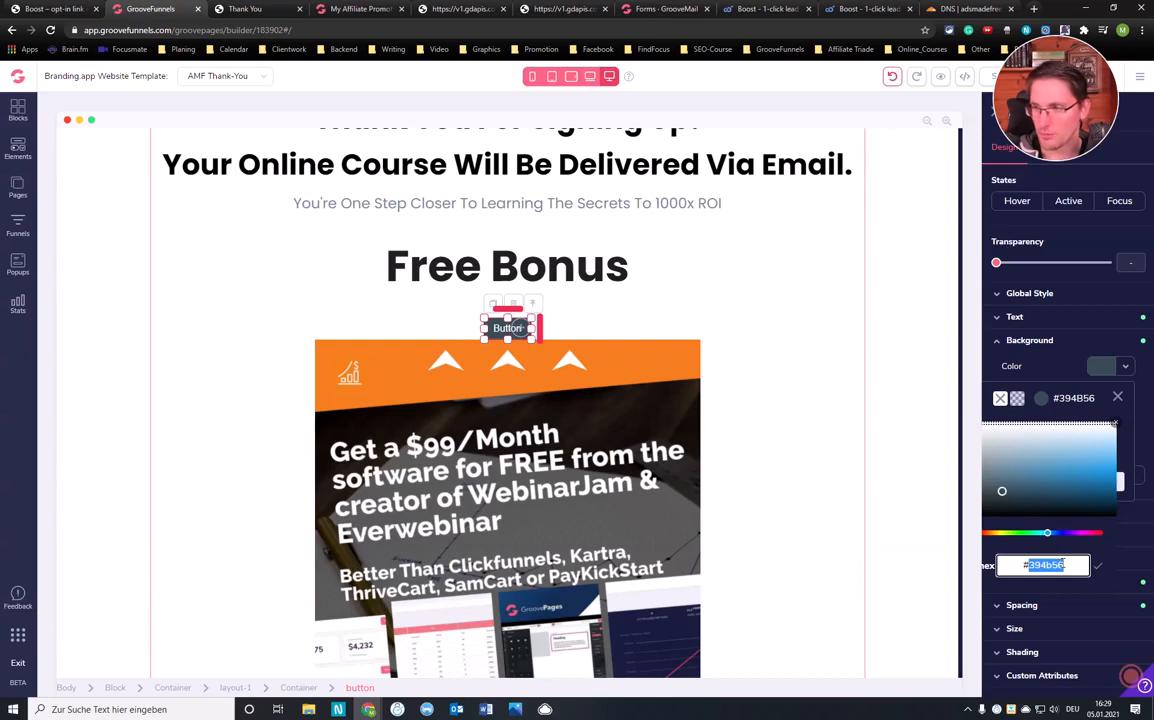
type("f4")
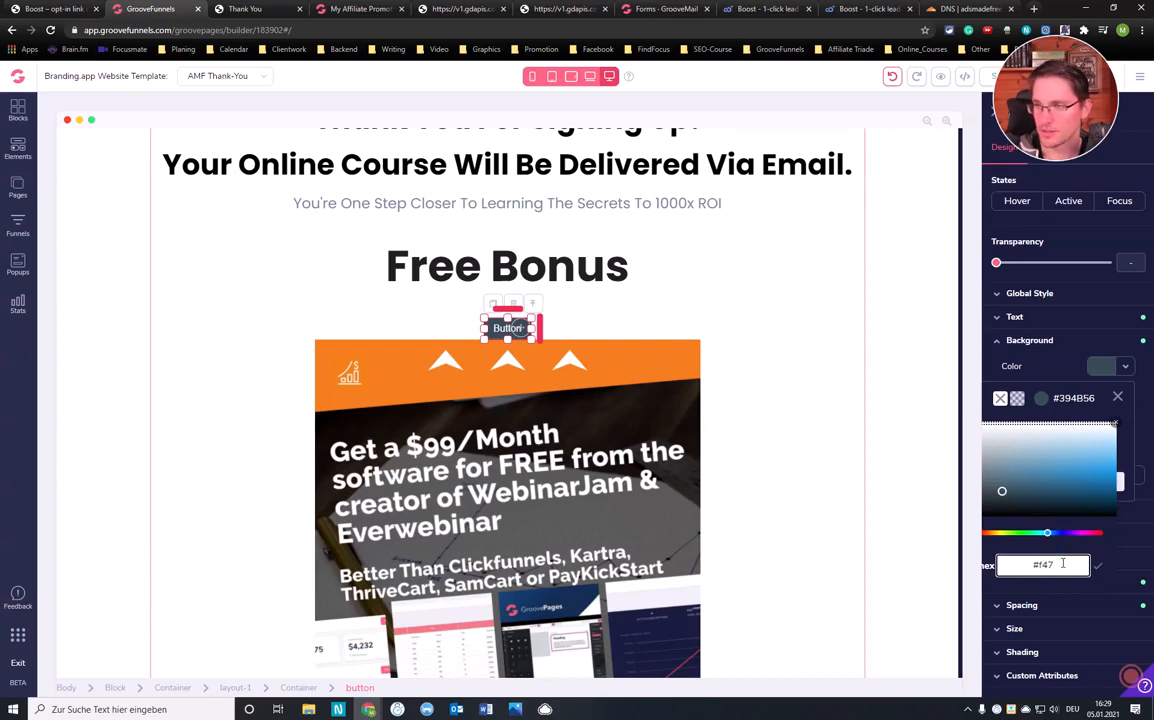
type("7e1f")
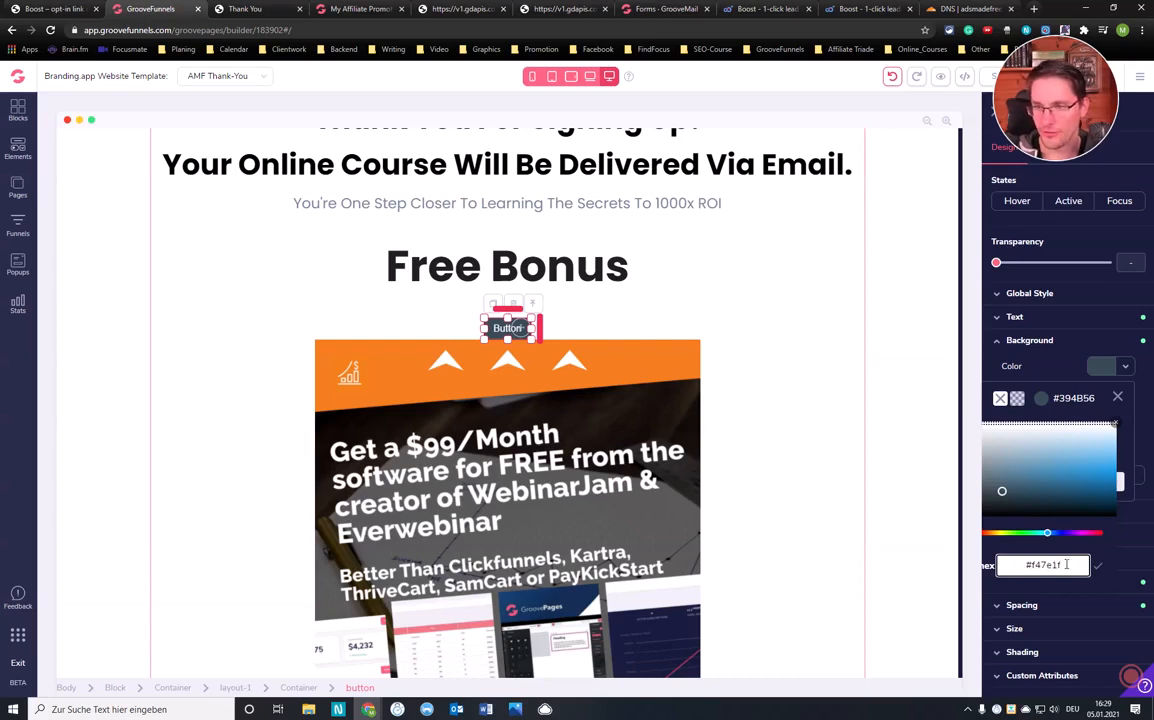
left_click(1097, 567)
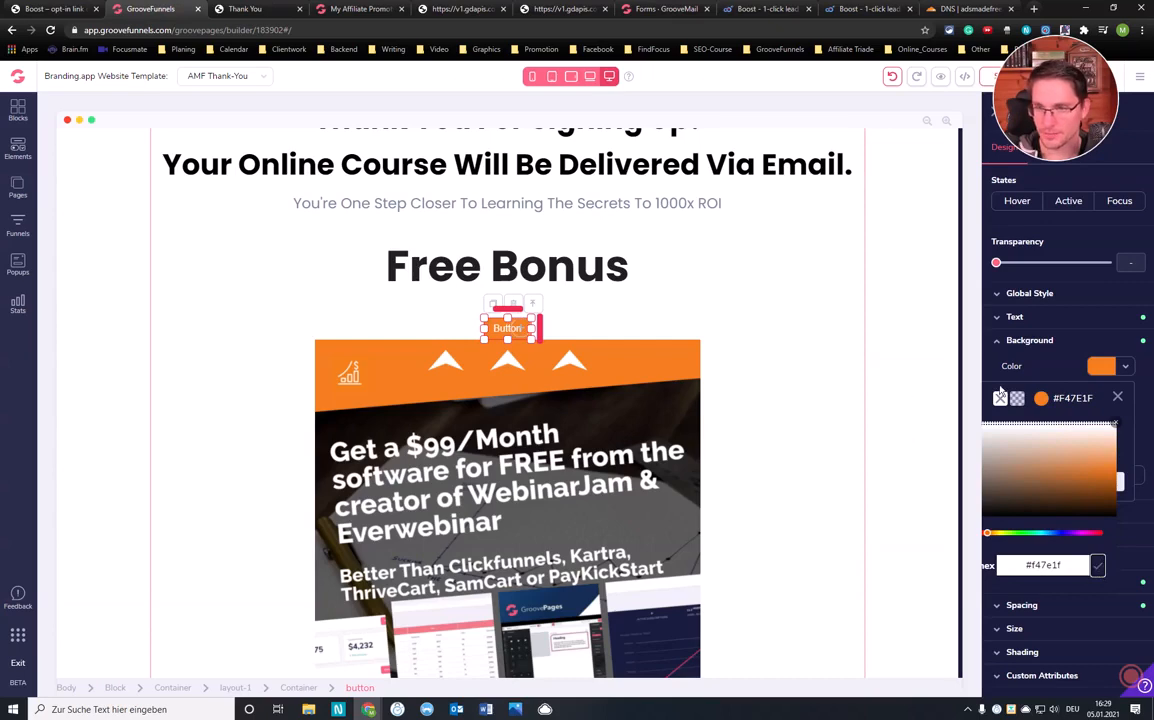
left_click(1047, 367)
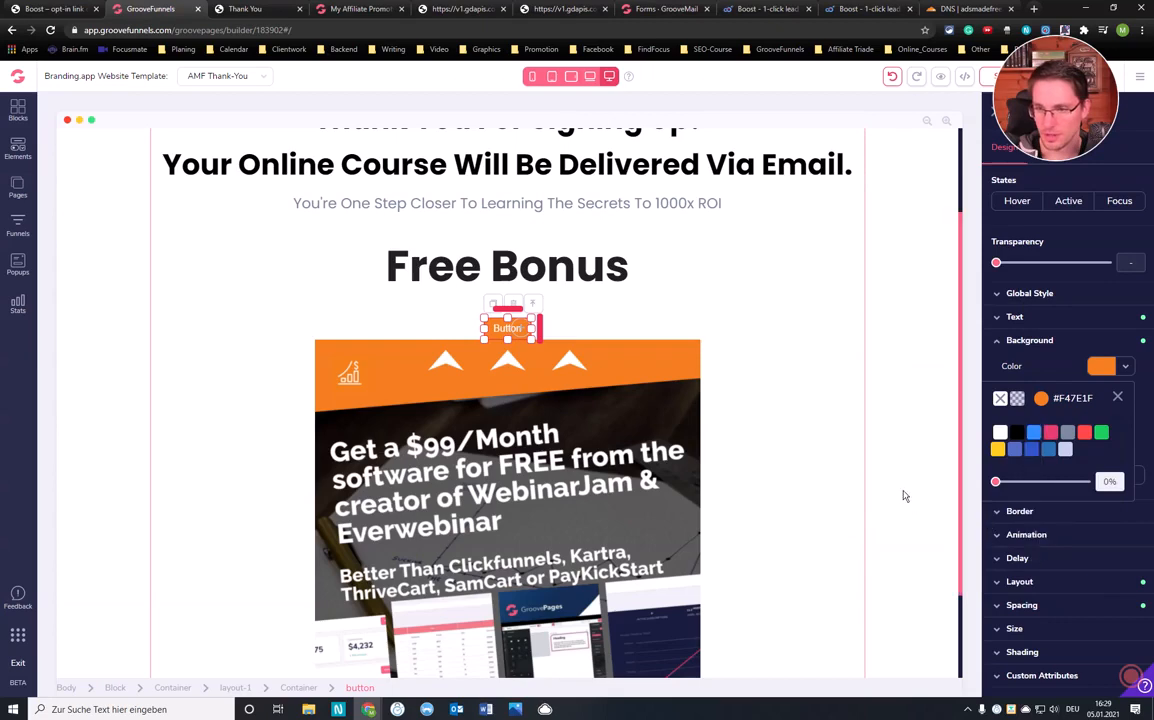
Review the display options available in the orange button's layout settings
left_click(1019, 582)
scroll(1060, 580, "down", 1)
left_click(1104, 554)
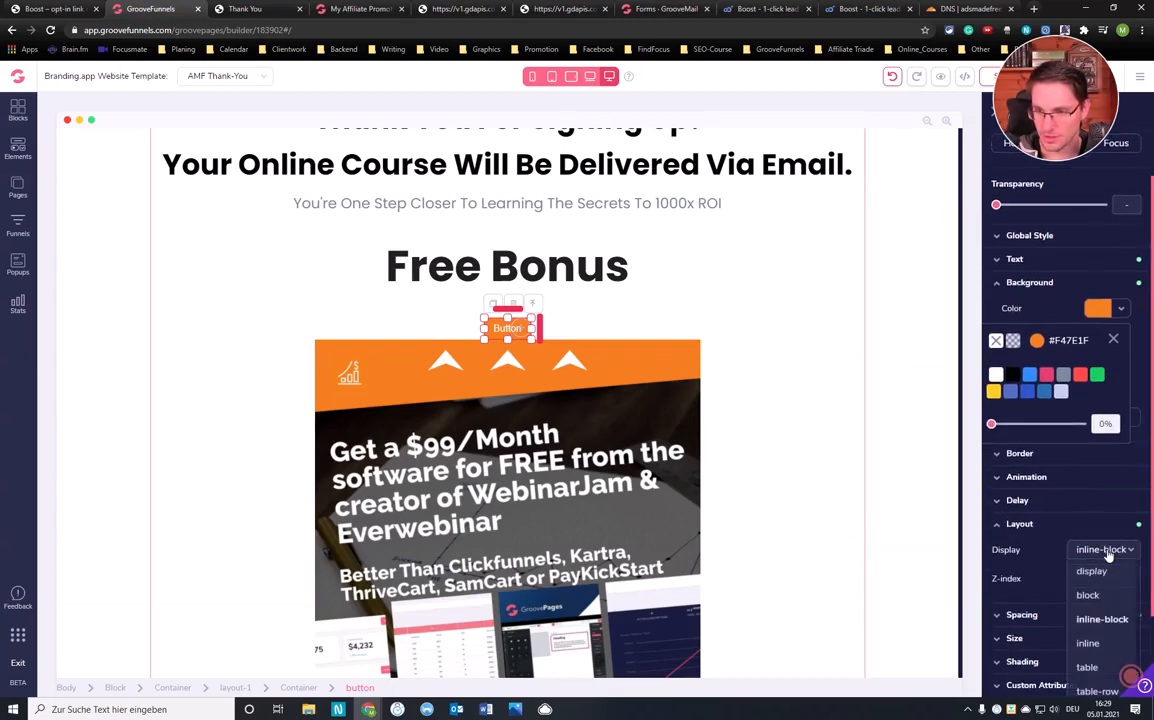
scroll(1102, 555, "down", 2)
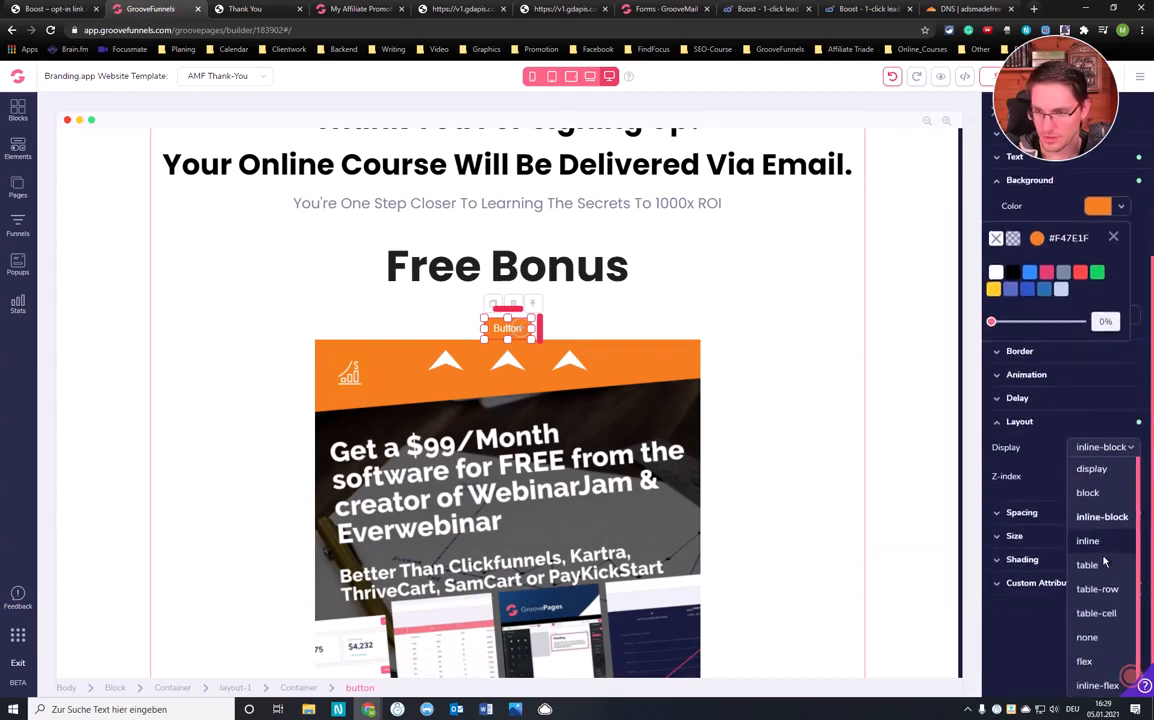
left_click(1104, 447)
scroll(1060, 500, "up", 2)
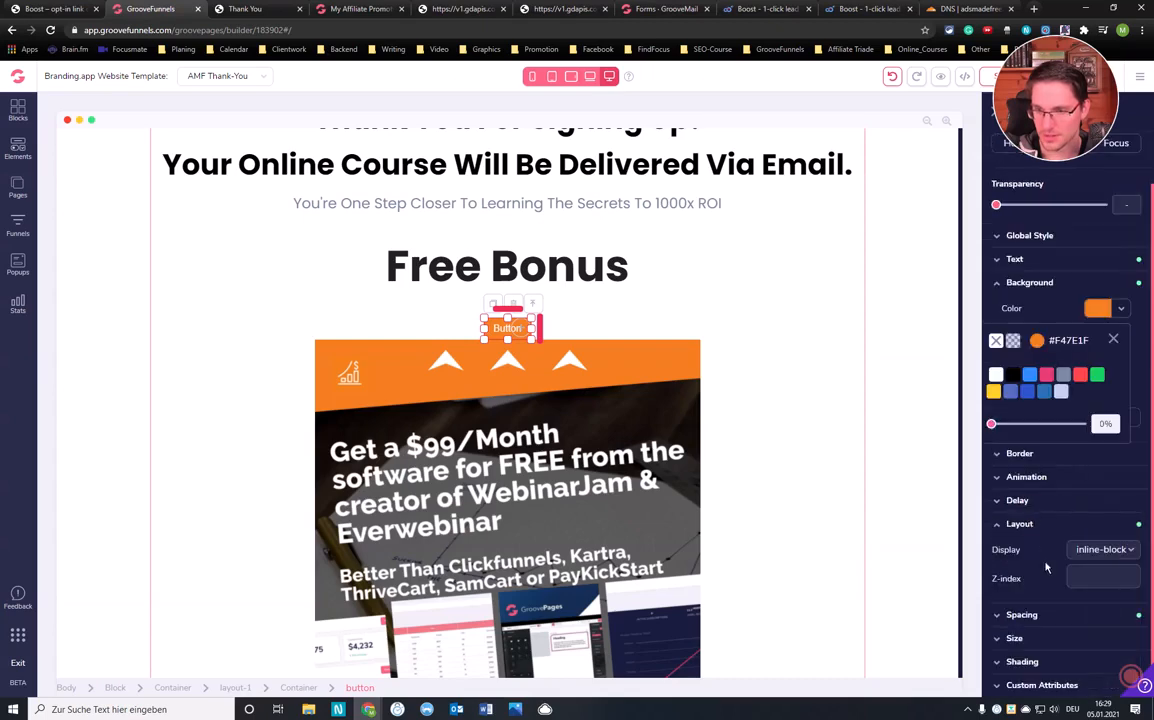
mouse_move(1055, 104)
left_mouse_down()
mouse_move(1046, 216)
mouse_move(1056, 105)
left_mouse_up()
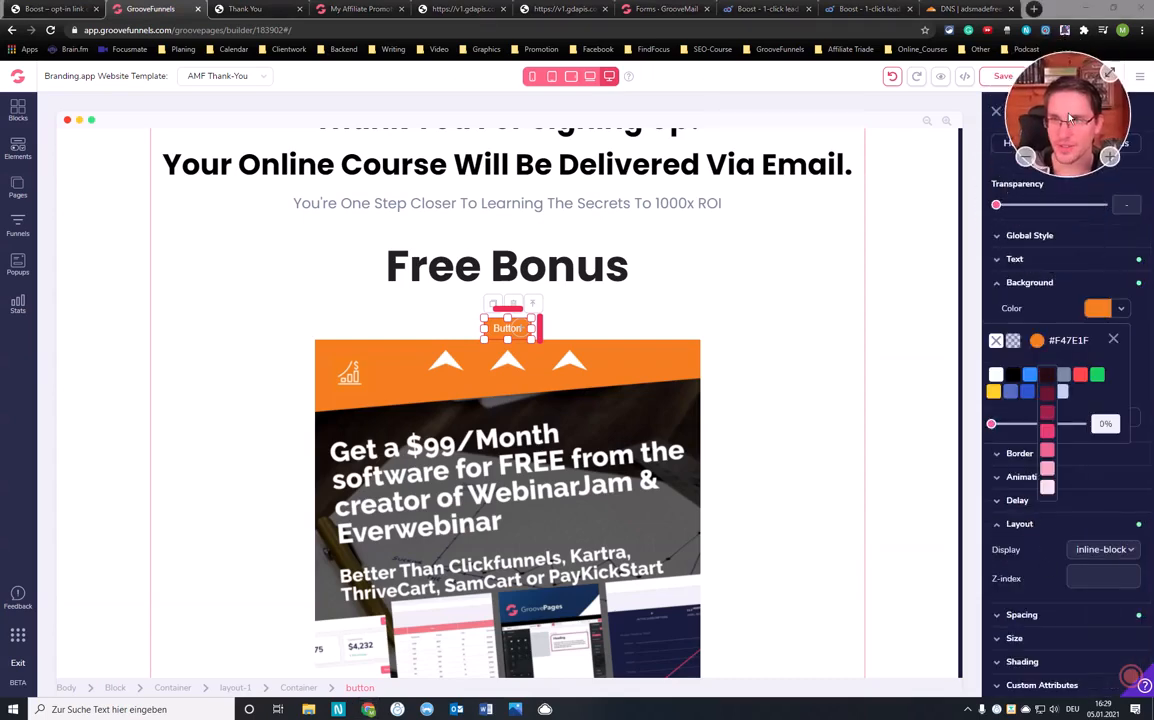
left_click(633, 298)
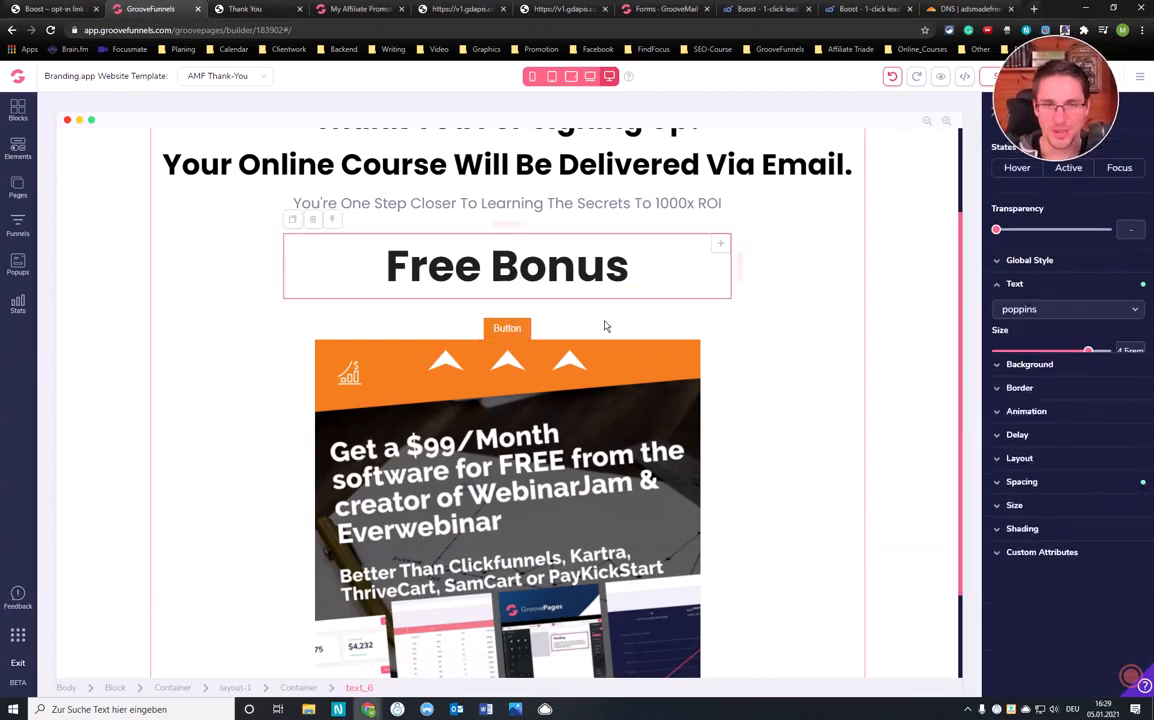
Reselect the orange button and examine its size, layout and spacing settings
left_click(508, 329)
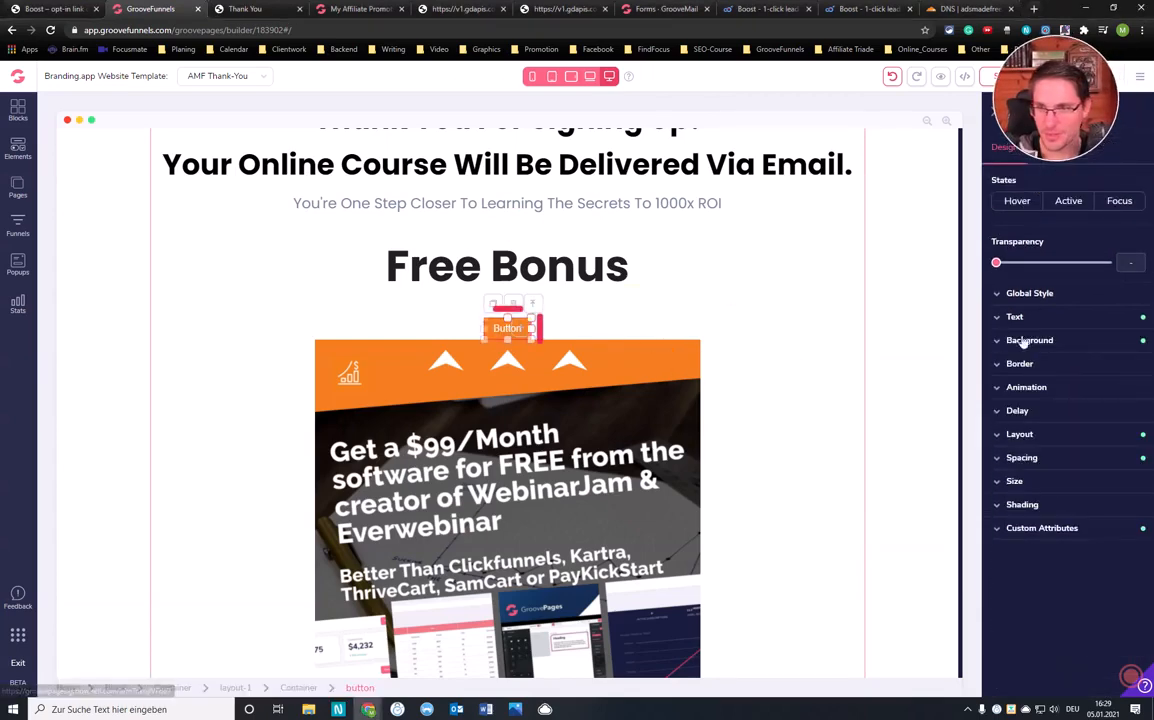
left_click(1014, 481)
left_click(1057, 527)
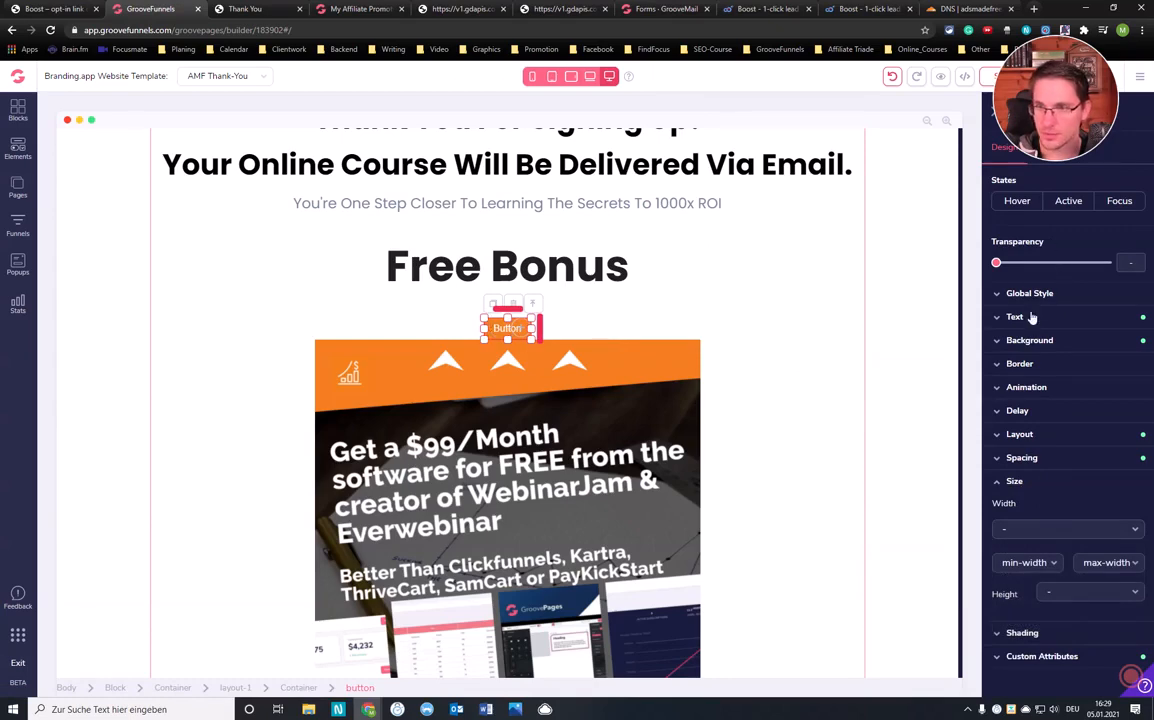
left_click(1020, 410)
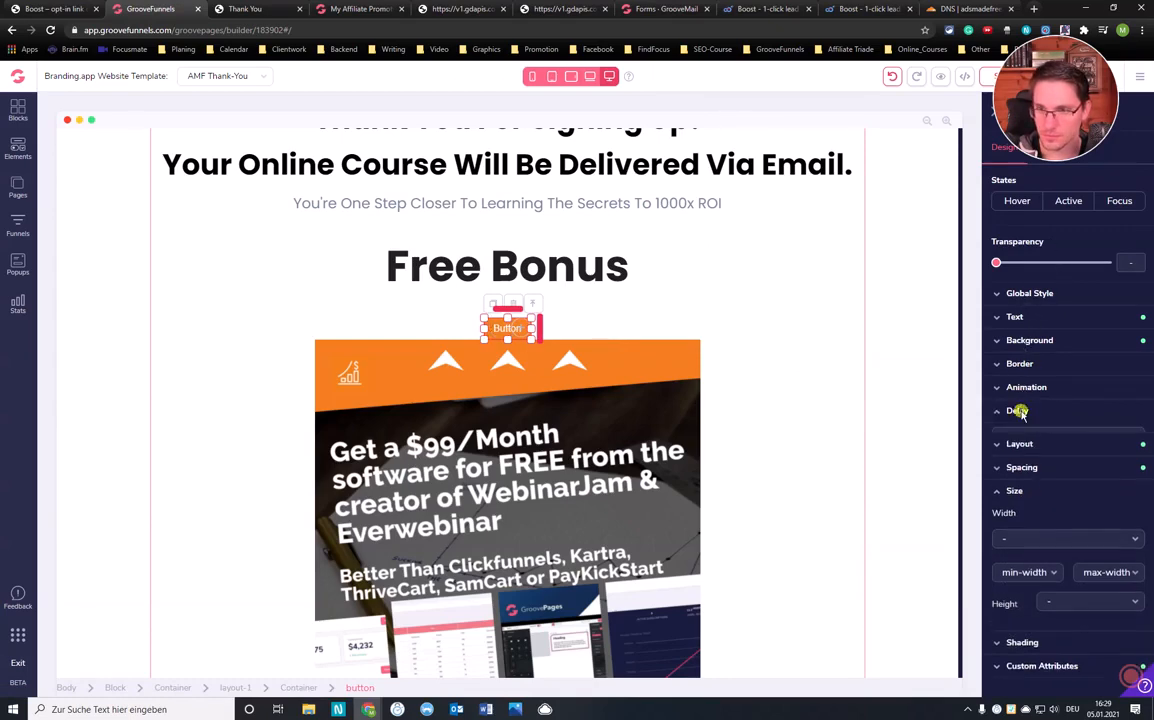
left_click(1017, 411)
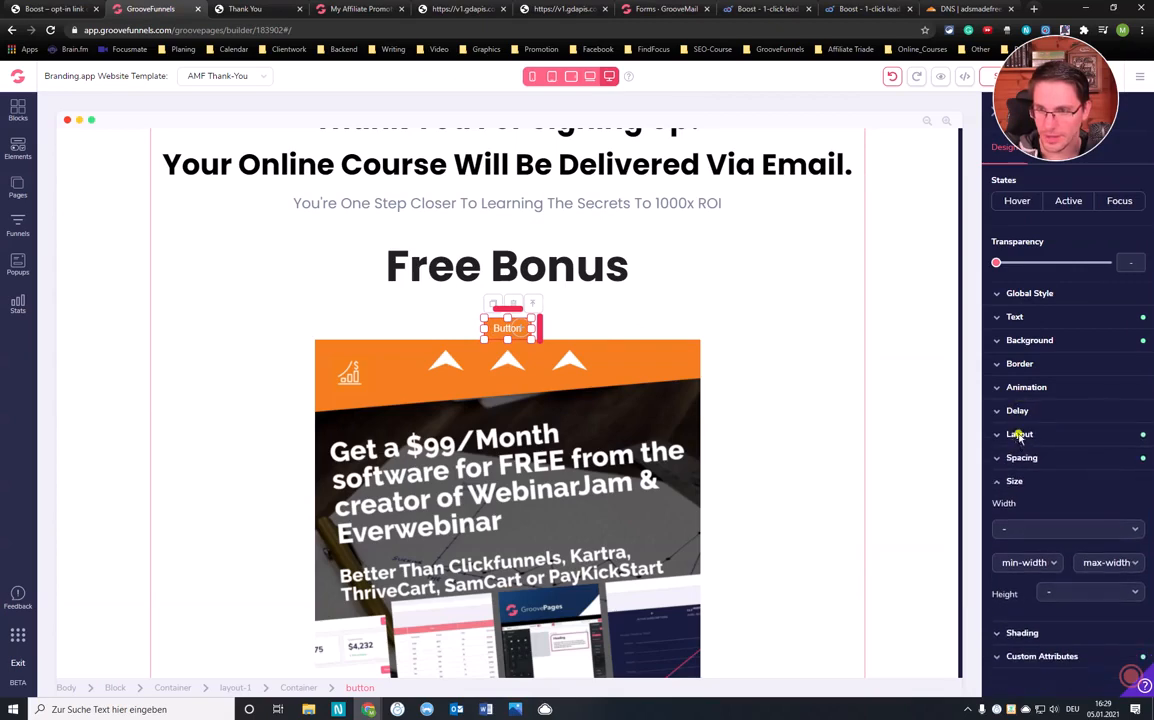
left_click(1020, 434)
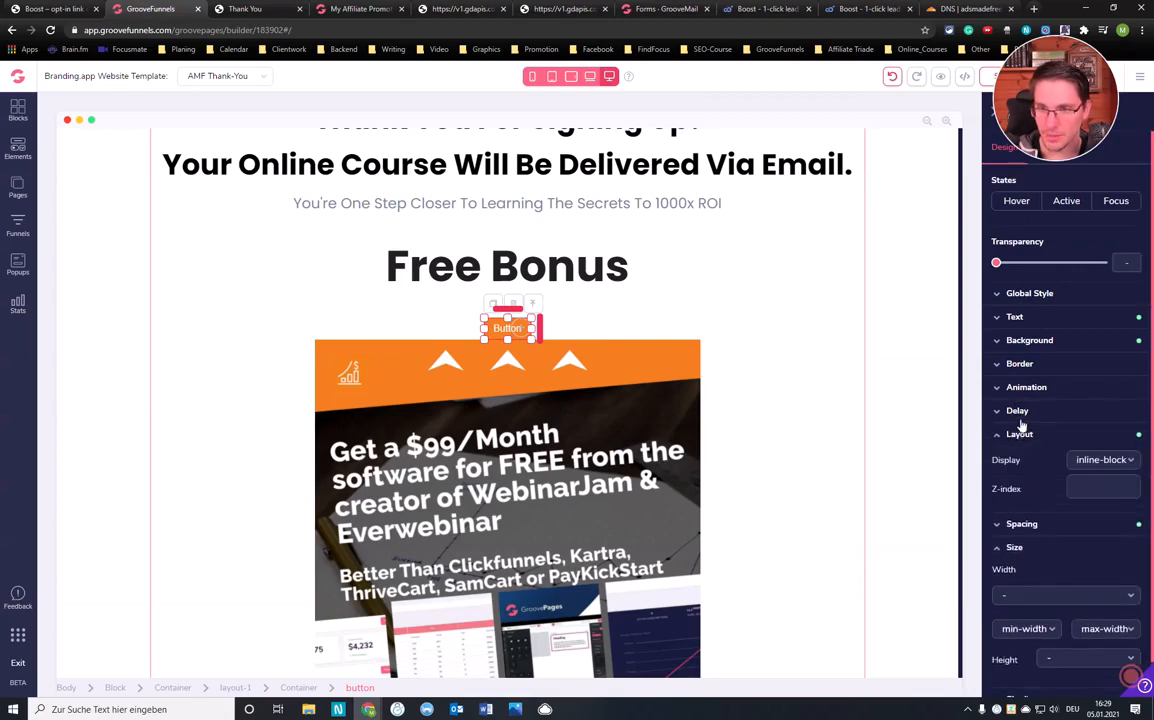
left_click(1022, 526)
scroll(1030, 480, "down", 2)
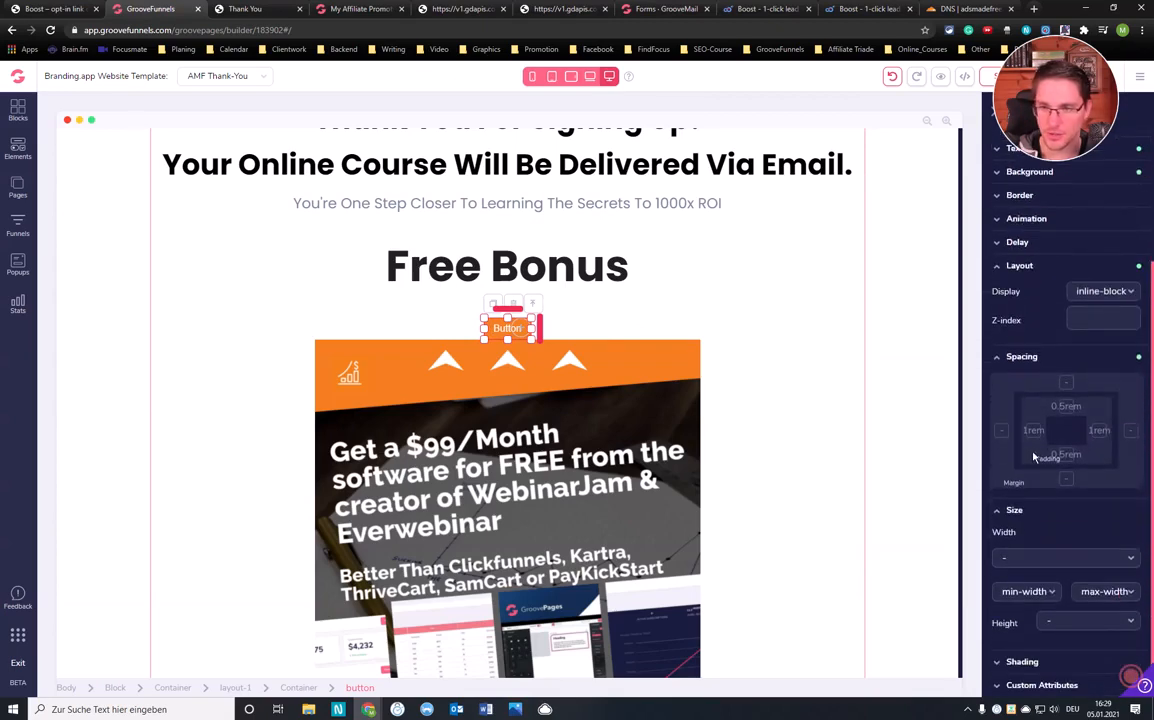